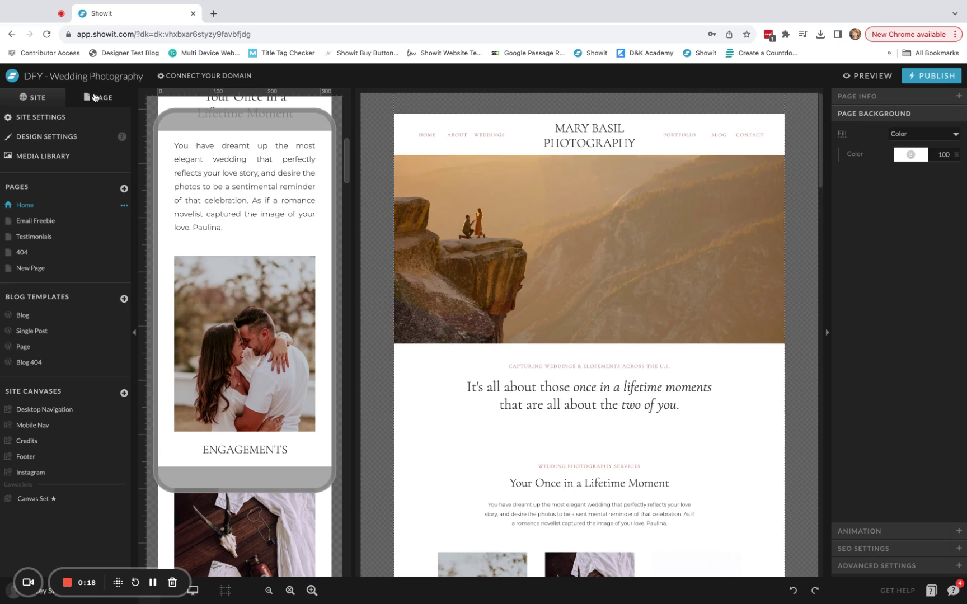
# Add a blank canvas to the Home page
pyautogui.click(95, 98)
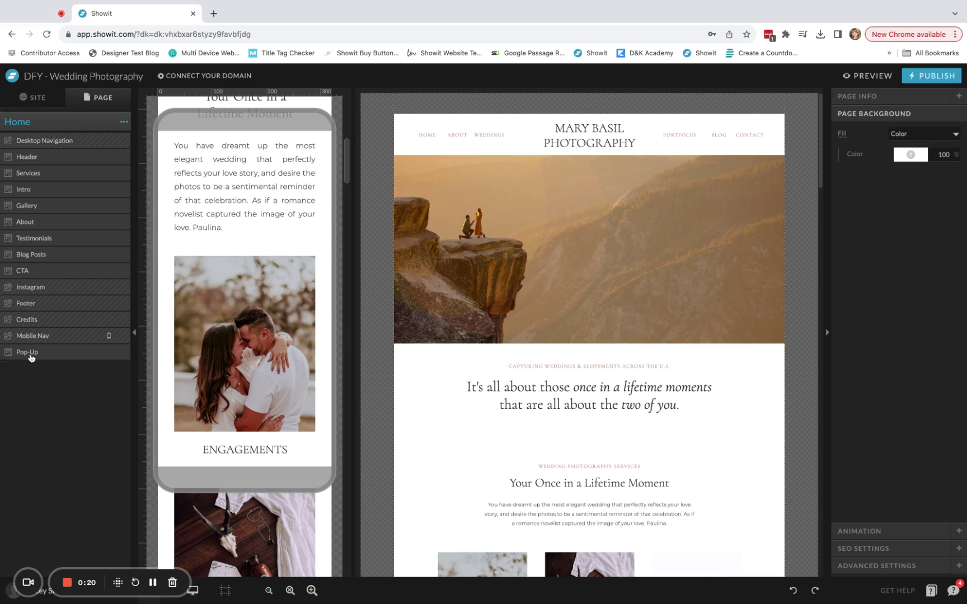
pyautogui.click(124, 122)
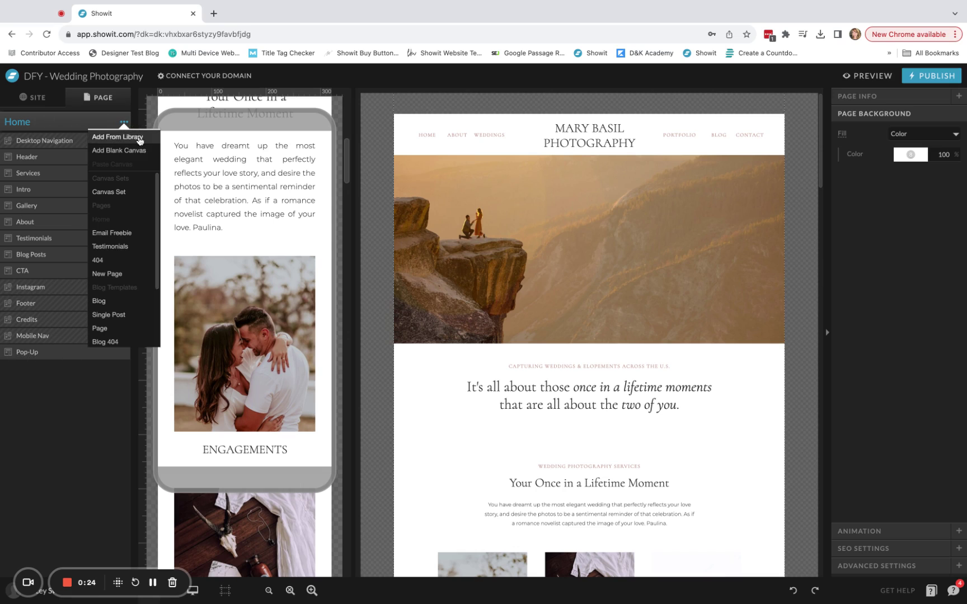
pyautogui.click(130, 152)
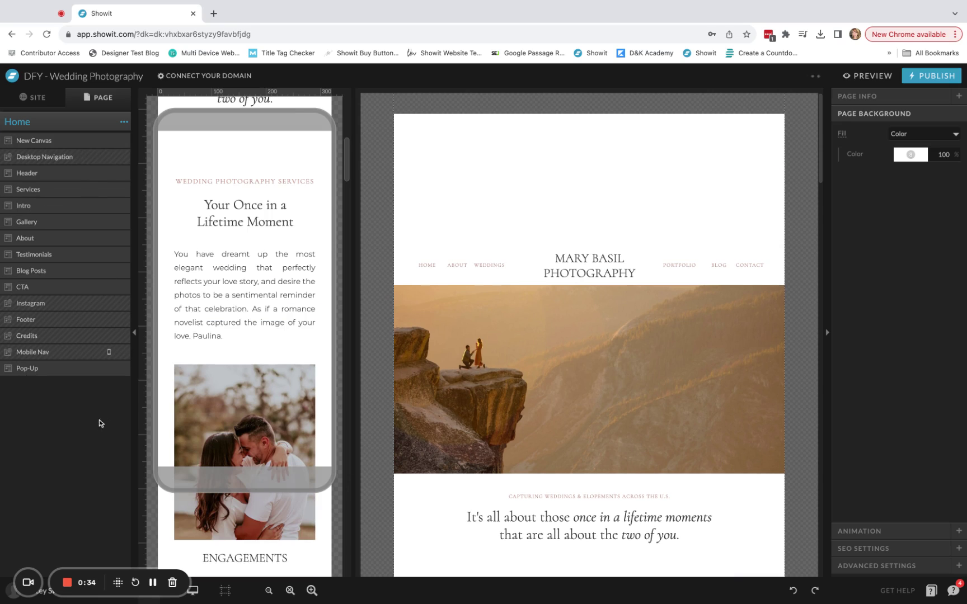
# Shrink the new canvas to a slim banner about 53 px high on desktop and to a similar thin strip on mobile
pyautogui.click(451, 221)
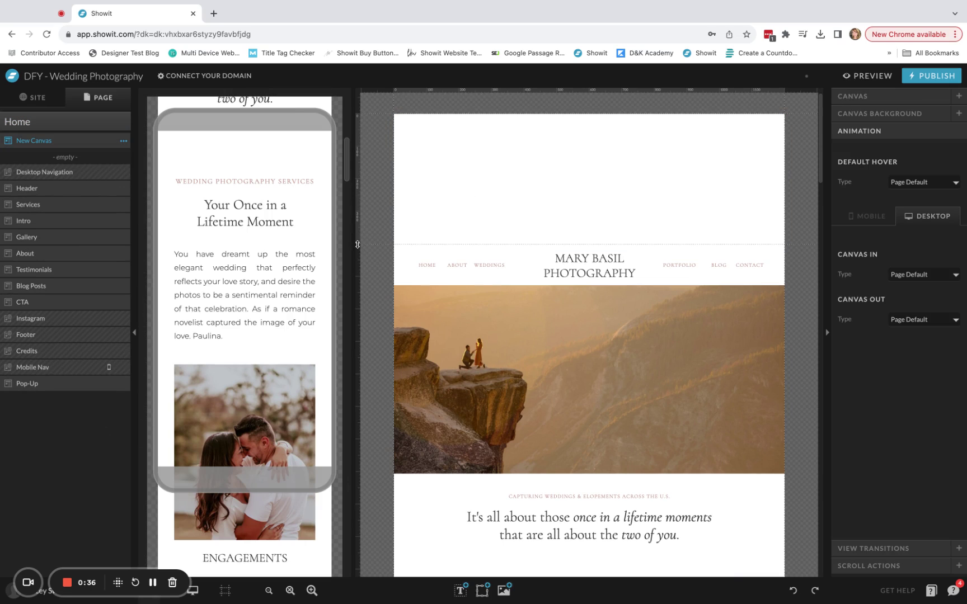
pyautogui.moveTo(357, 244); pyautogui.dragTo(357, 130)
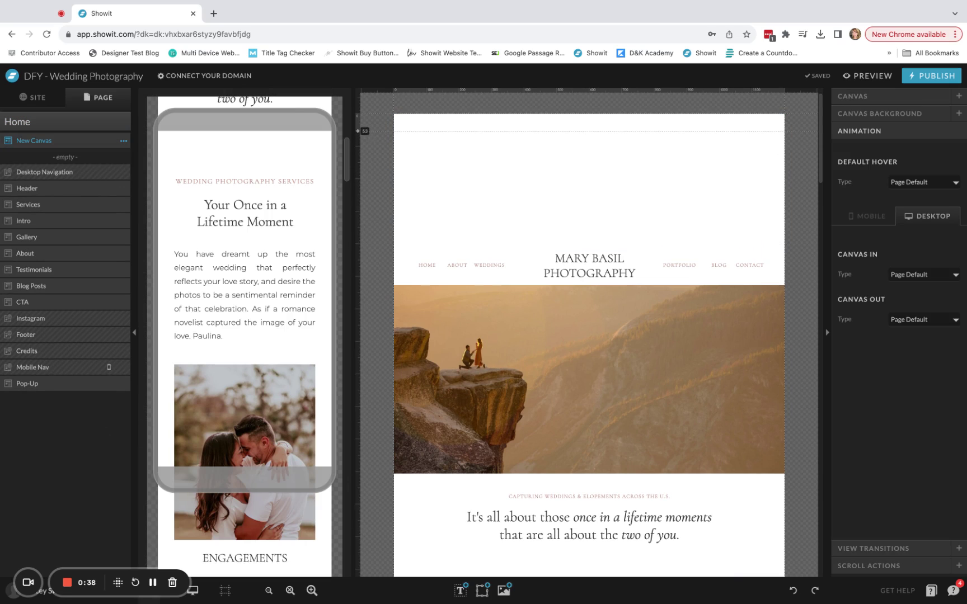
pyautogui.scroll(10, 301, 330)
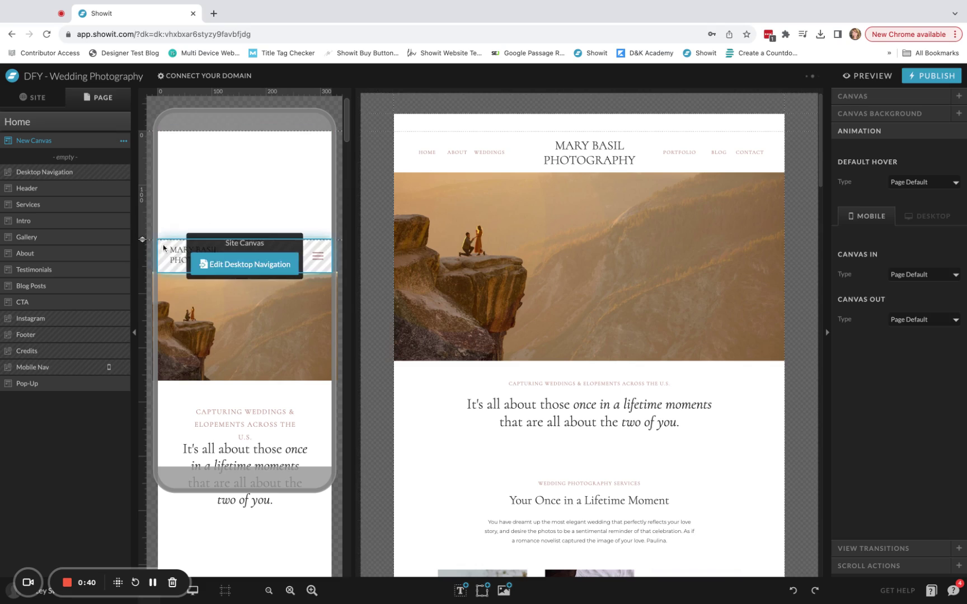
pyautogui.moveTo(144, 239); pyautogui.dragTo(143, 159)
# Set the new canvas's background to pink palette colour 4 on both the desktop and mobile layouts
pyautogui.click(586, 119)
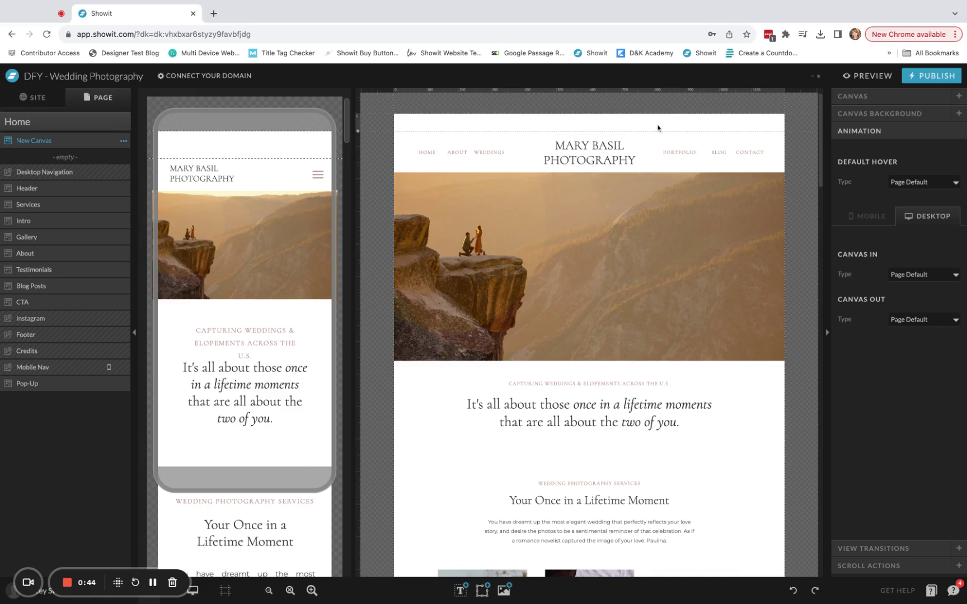
pyautogui.click(904, 115)
pyautogui.click(904, 204)
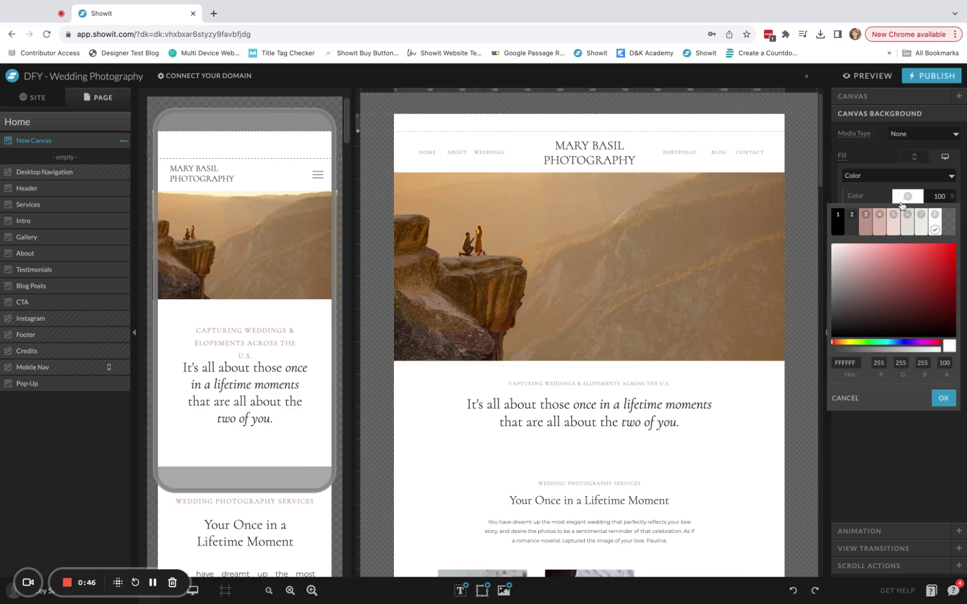
pyautogui.click(885, 229)
pyautogui.click(914, 156)
pyautogui.click(908, 196)
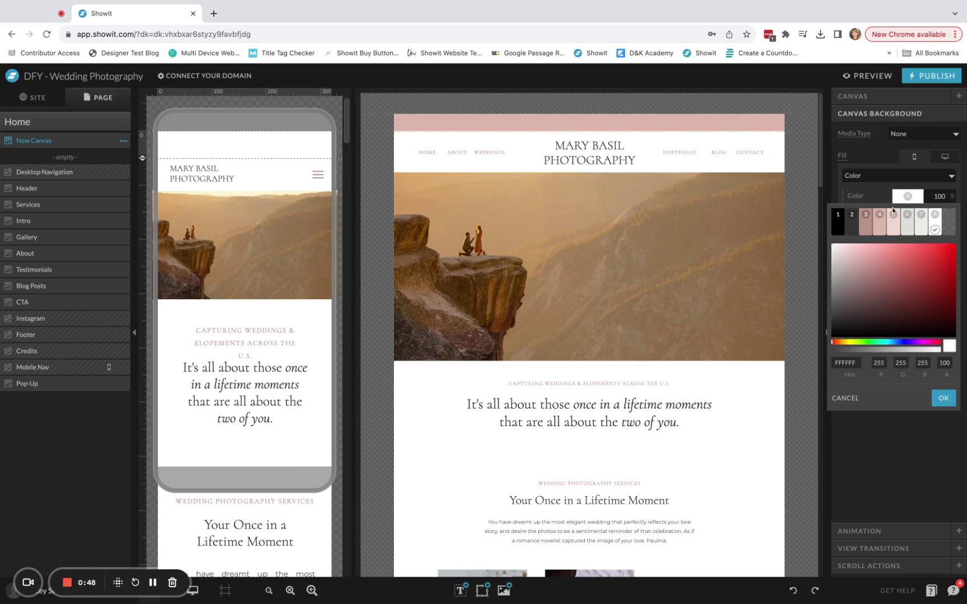
pyautogui.click(882, 226)
pyautogui.click(690, 124)
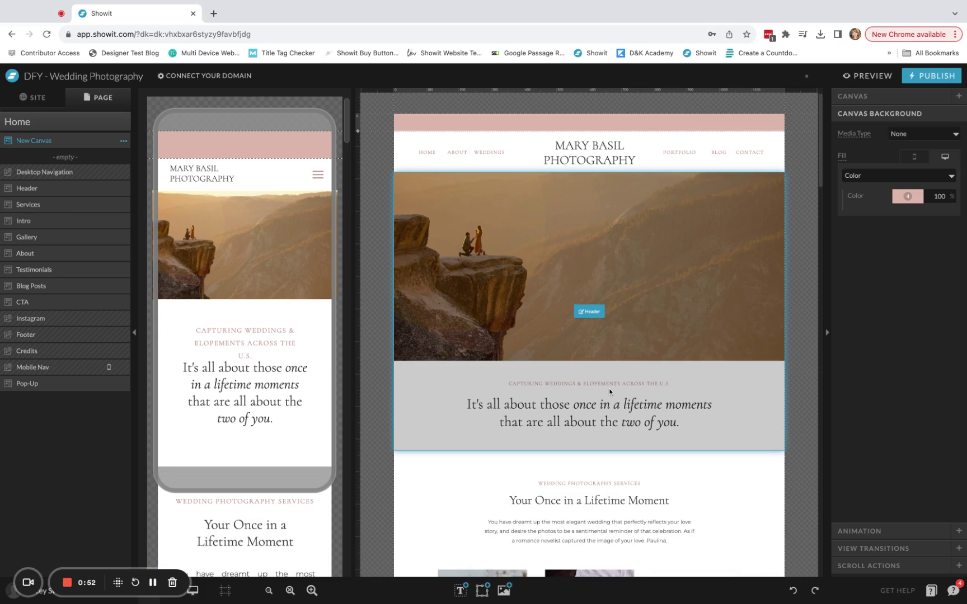
# Copy the "Your Once in a Lifetime Moment" heading into the new canvas and center it vertically there on desktop
pyautogui.click(625, 410)
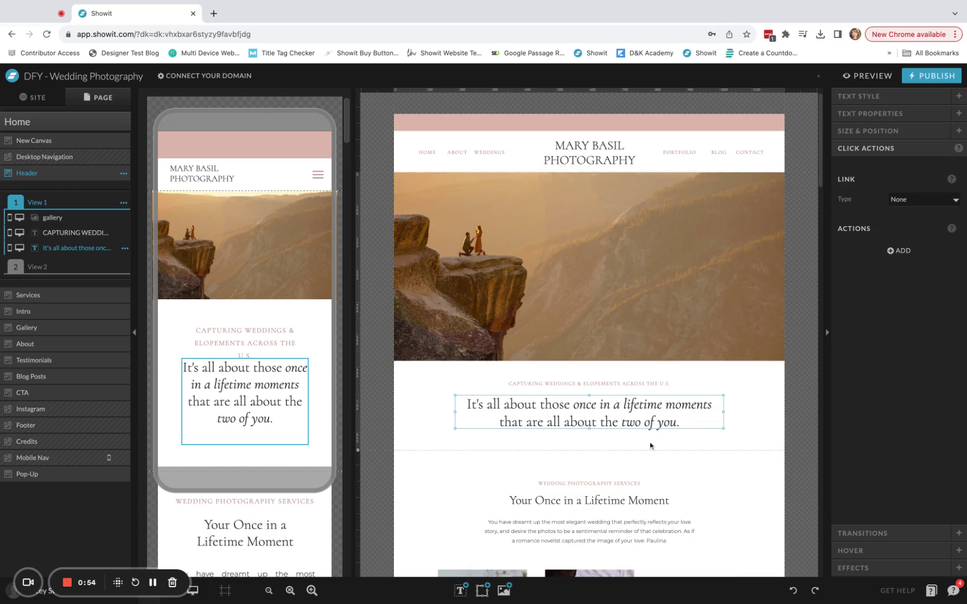
pyautogui.click(632, 503)
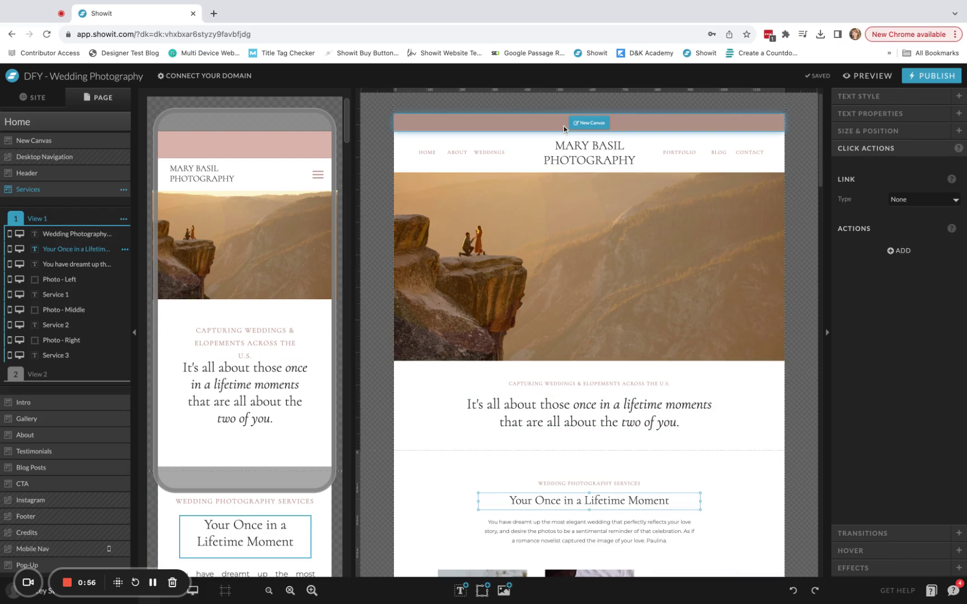
pyautogui.click(560, 125)
pyautogui.hotkey('ctrl', 'v')
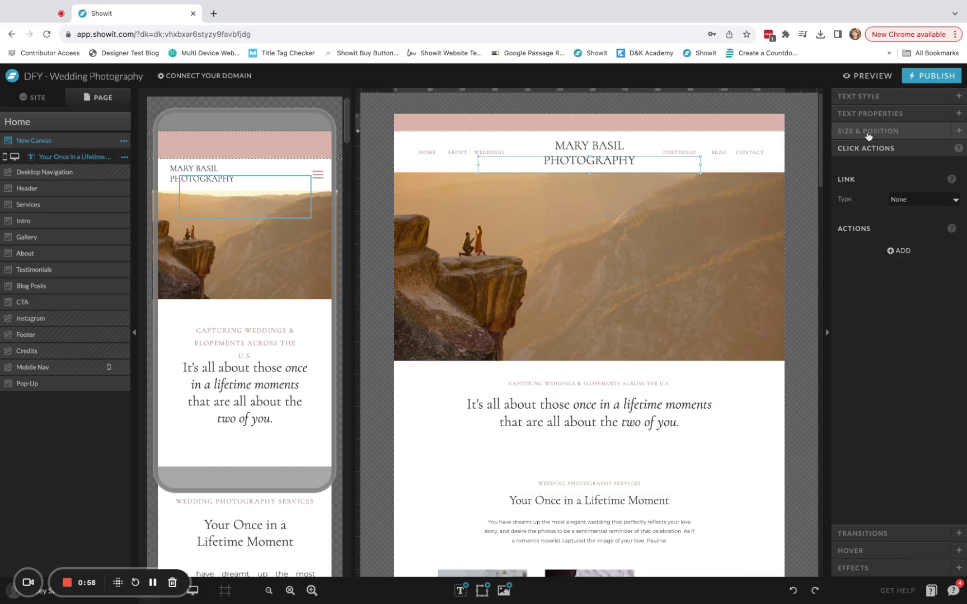
pyautogui.click(844, 135)
pyautogui.click(882, 292)
# Replace the banner's heading text with "Holiday Mini-Sessions Open Now!"
pyautogui.doubleClick(632, 123)
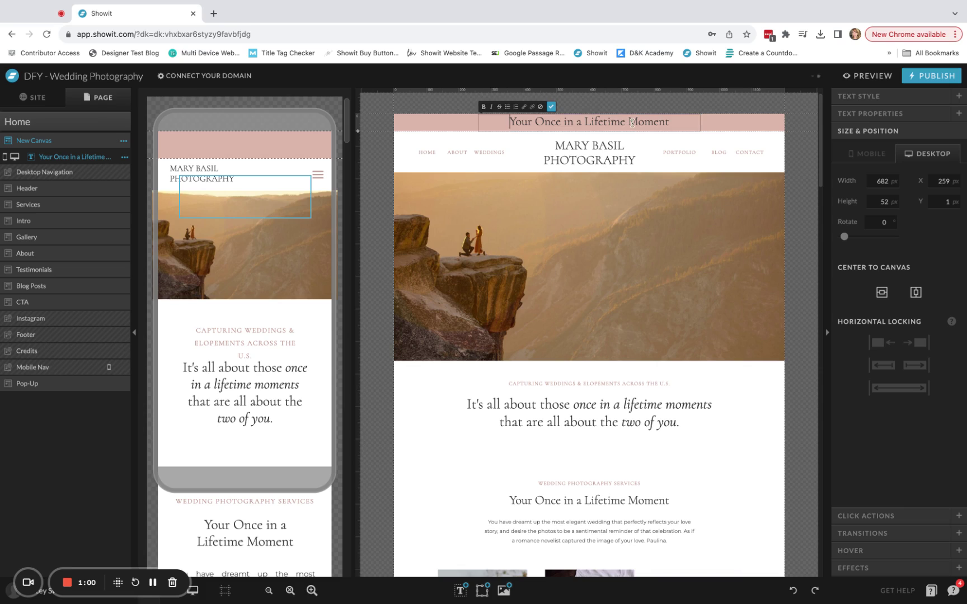
pyautogui.write('H')
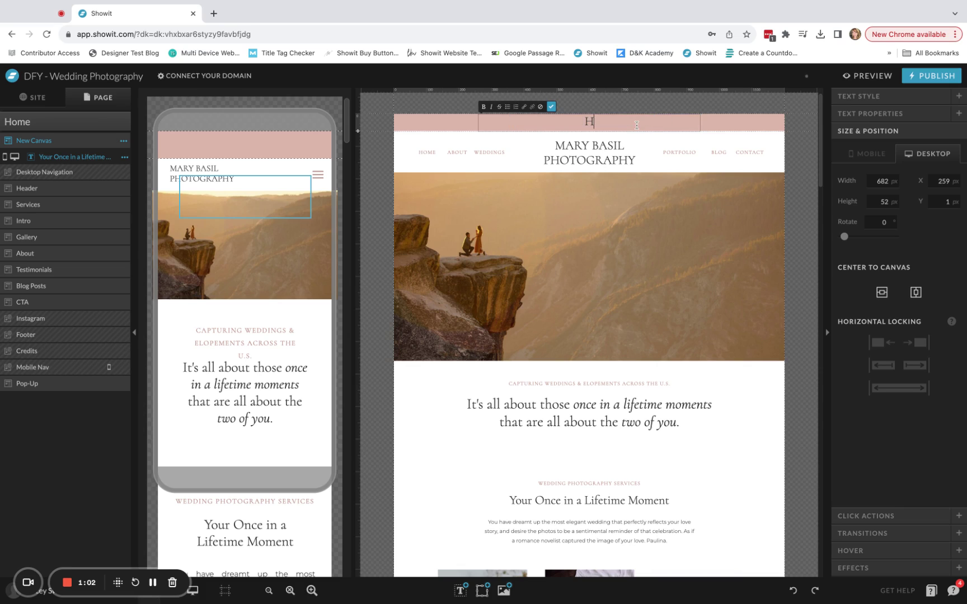
pyautogui.write('oliday Mini-Sessions')
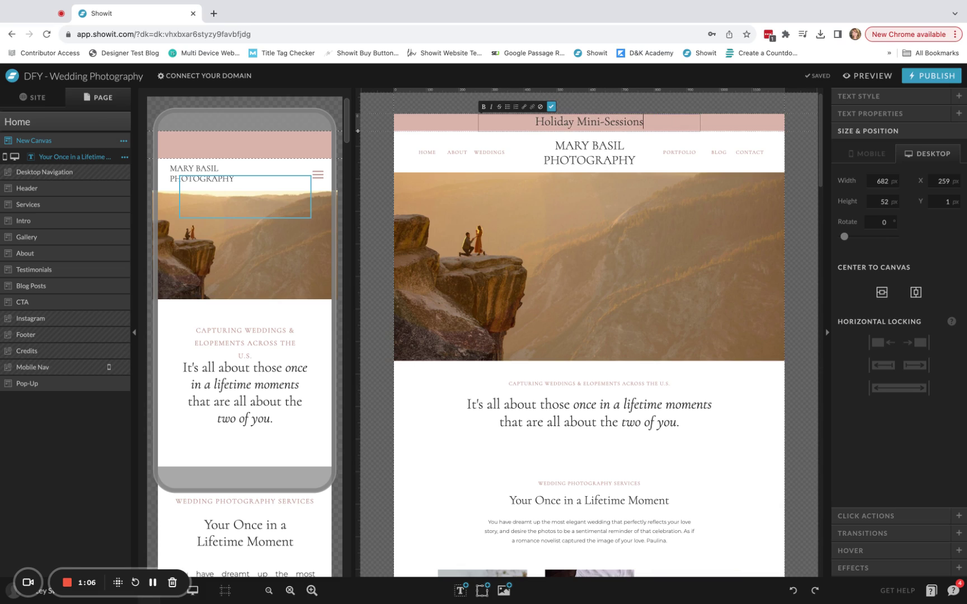
pyautogui.write(' Open Now!')
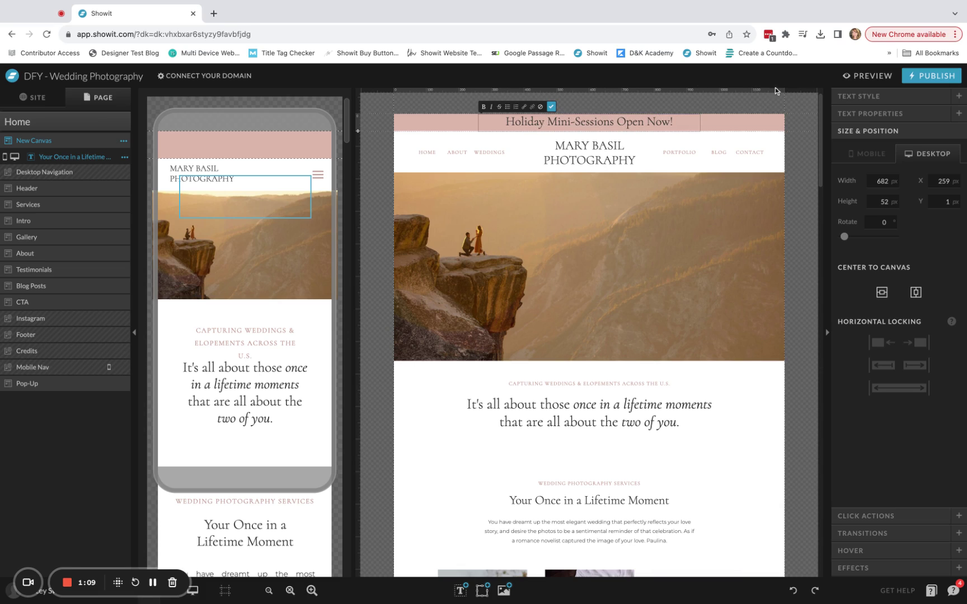
# Set the desktop banner text size to 27 px and shorten its text box to fit inside the banner
pyautogui.click(862, 96)
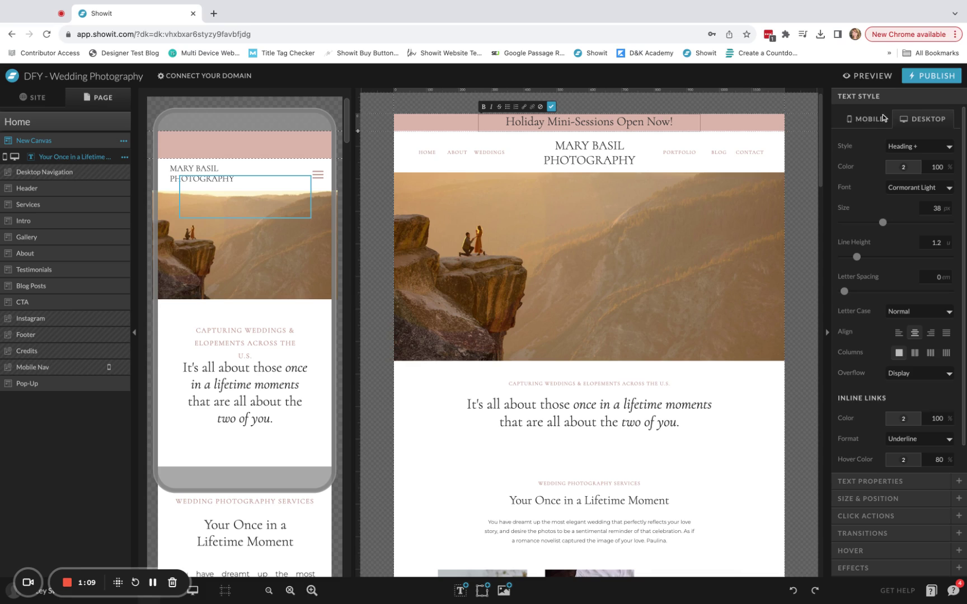
pyautogui.click(945, 211)
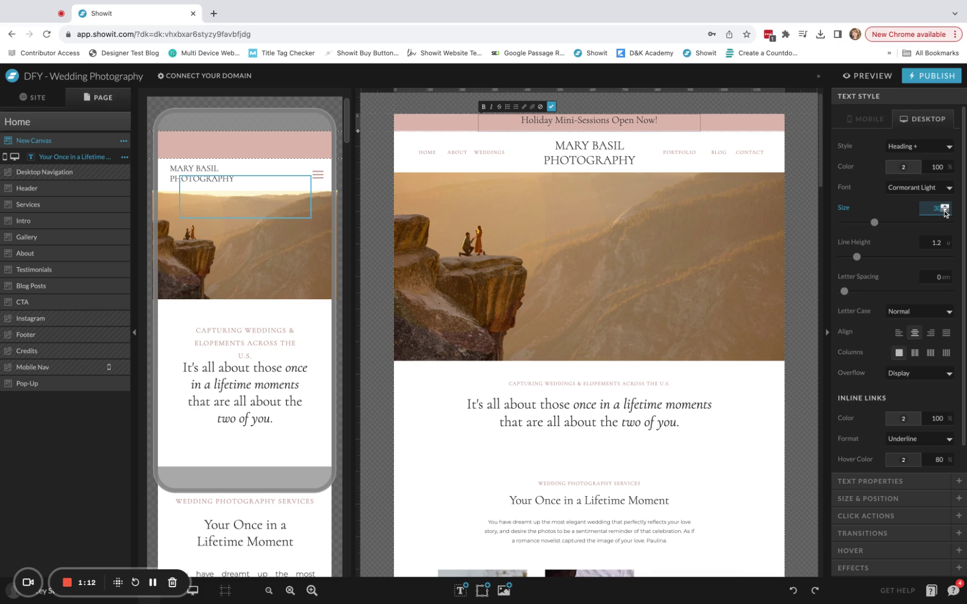
pyautogui.click(614, 119)
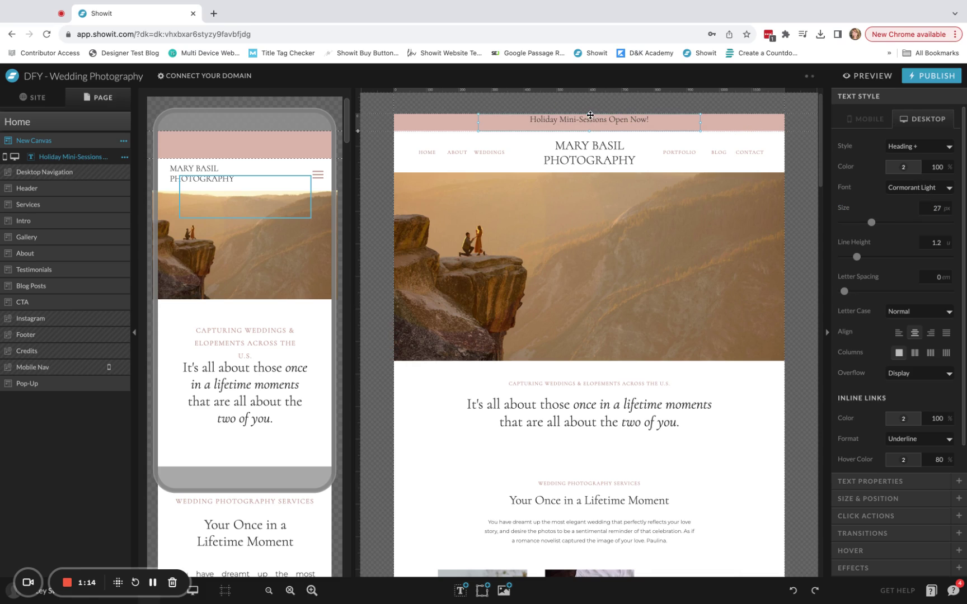
pyautogui.moveTo(590, 115); pyautogui.dragTo(589, 132)
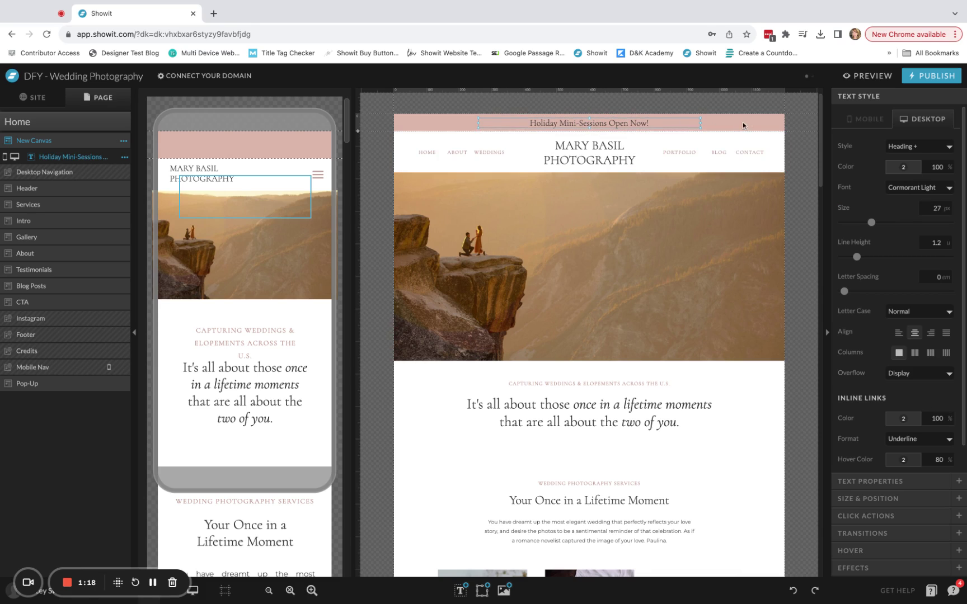
# Center the banner text vertically within the new canvas on the mobile layout
pyautogui.click(271, 213)
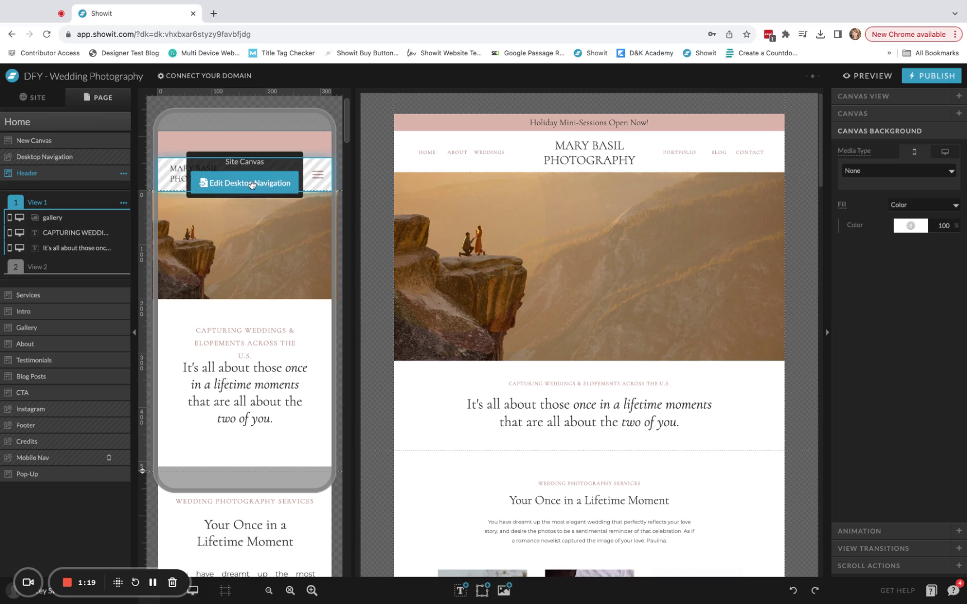
pyautogui.click(301, 141)
pyautogui.click(86, 159)
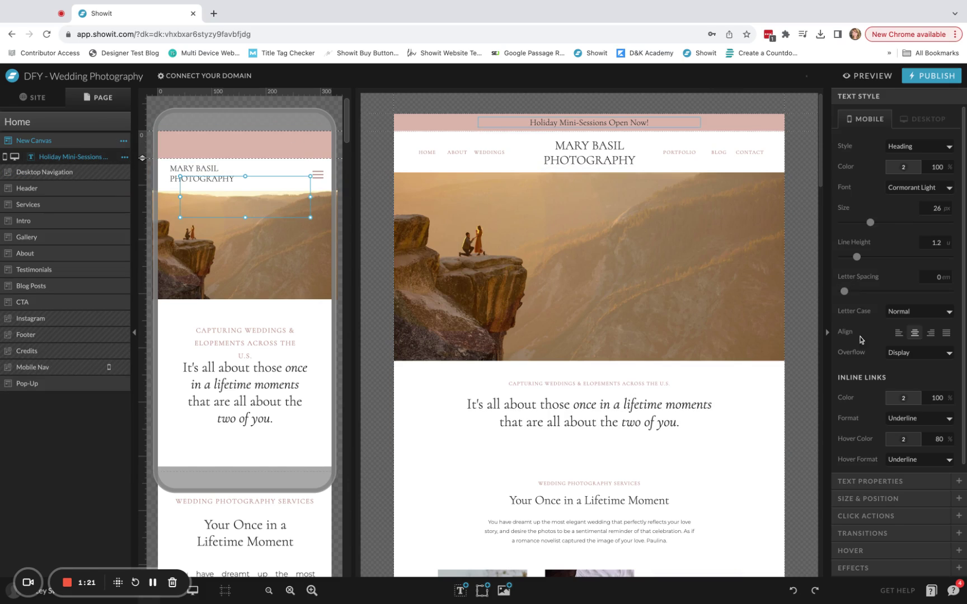
pyautogui.click(878, 502)
pyautogui.click(883, 293)
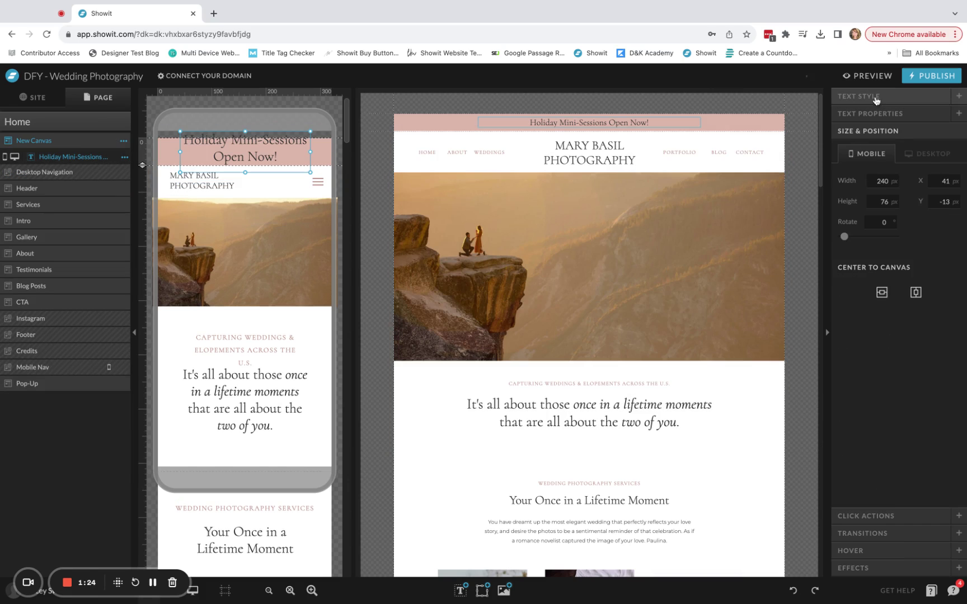
# Reduce the mobile banner text to 16 px, fit its box inside the banner's left side, and left-align it
pyautogui.click(874, 98)
pyautogui.click(945, 211)
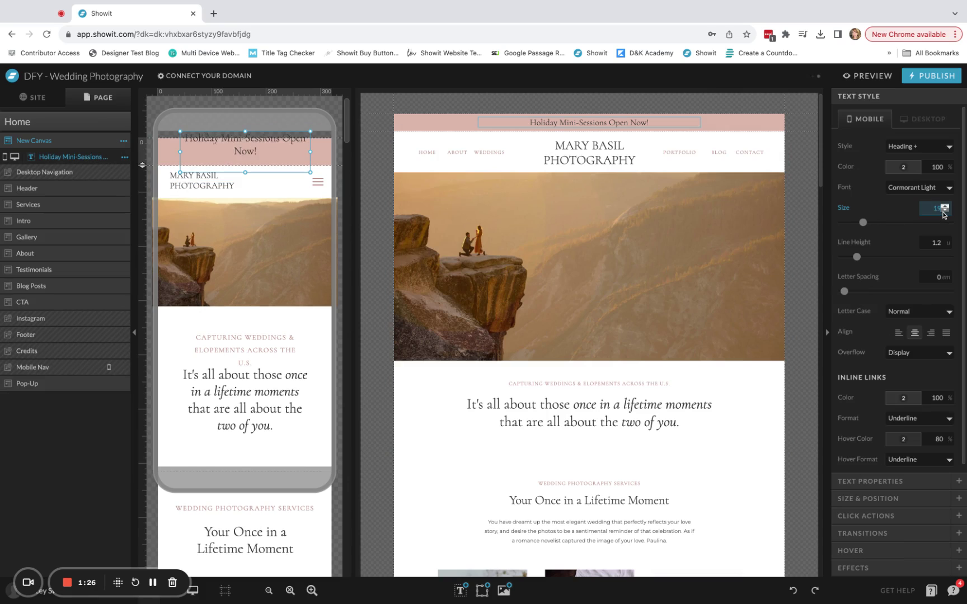
pyautogui.moveTo(245, 172)
pyautogui.mouseDown()
pyautogui.moveTo(247, 142)
pyautogui.moveTo(238, 154)
pyautogui.mouseUp()
pyautogui.click(899, 333)
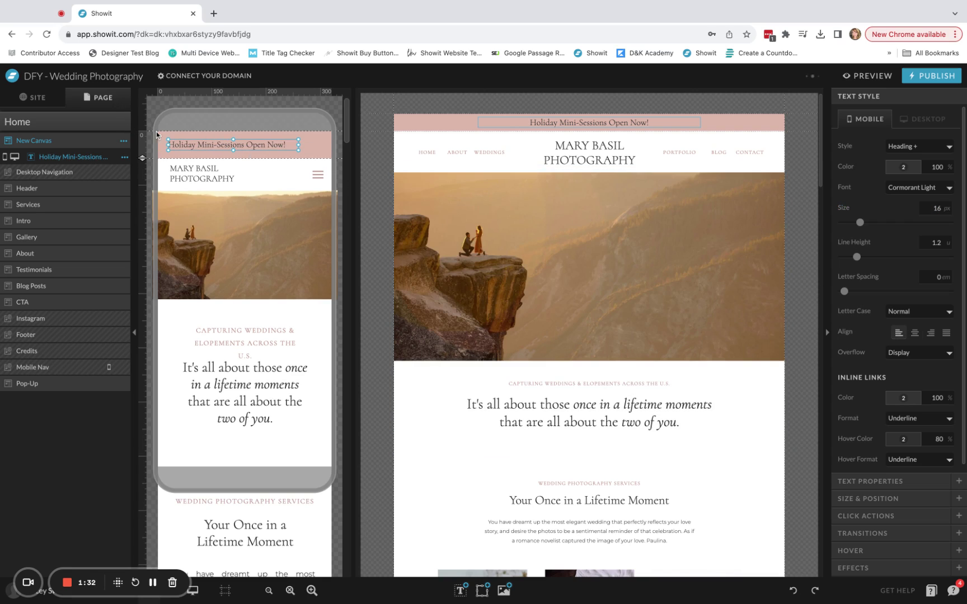
# Add an icon to the new canvas and change it to the thin right-pointing arrow
pyautogui.click(735, 128)
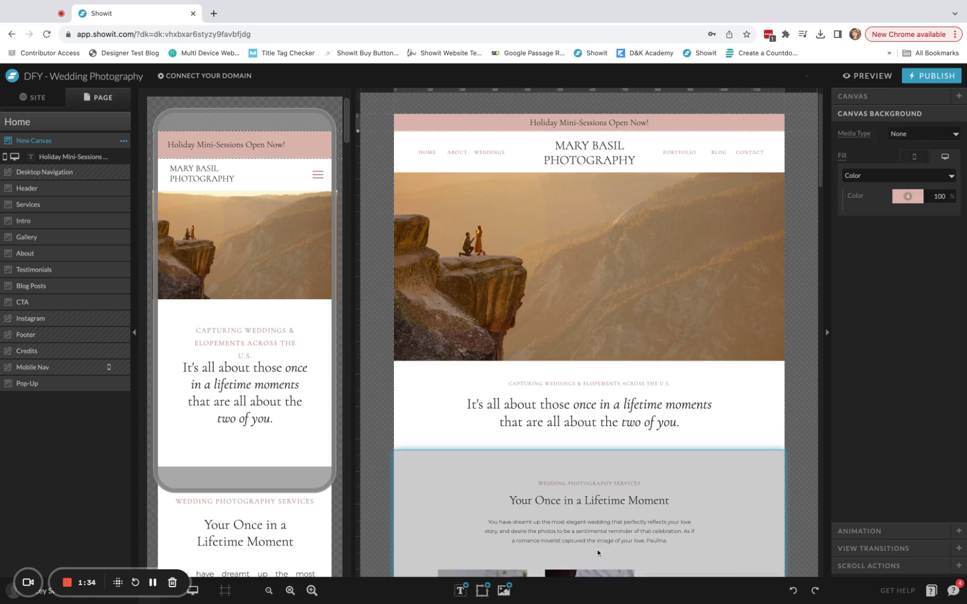
pyautogui.click(482, 592)
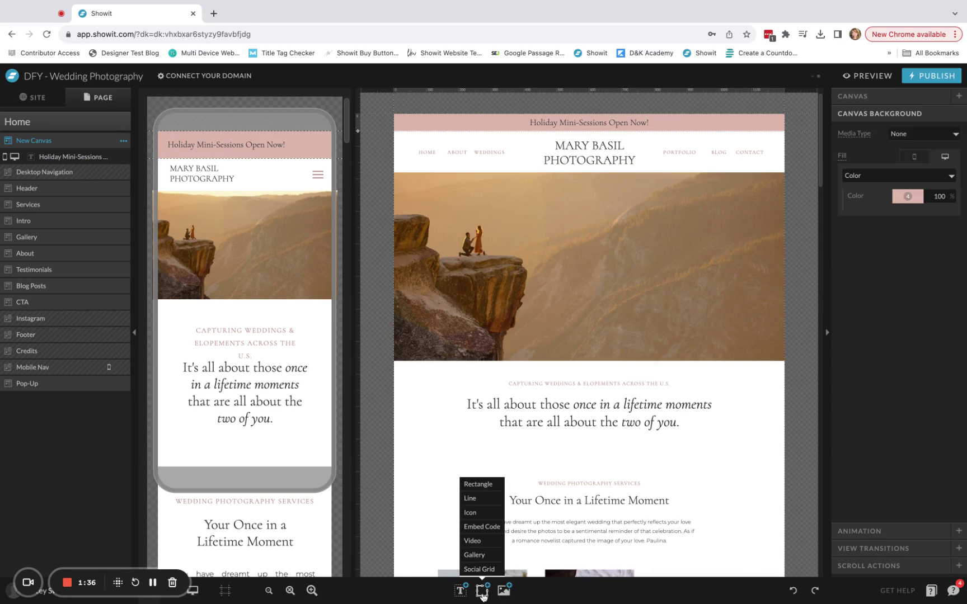
pyautogui.click(471, 512)
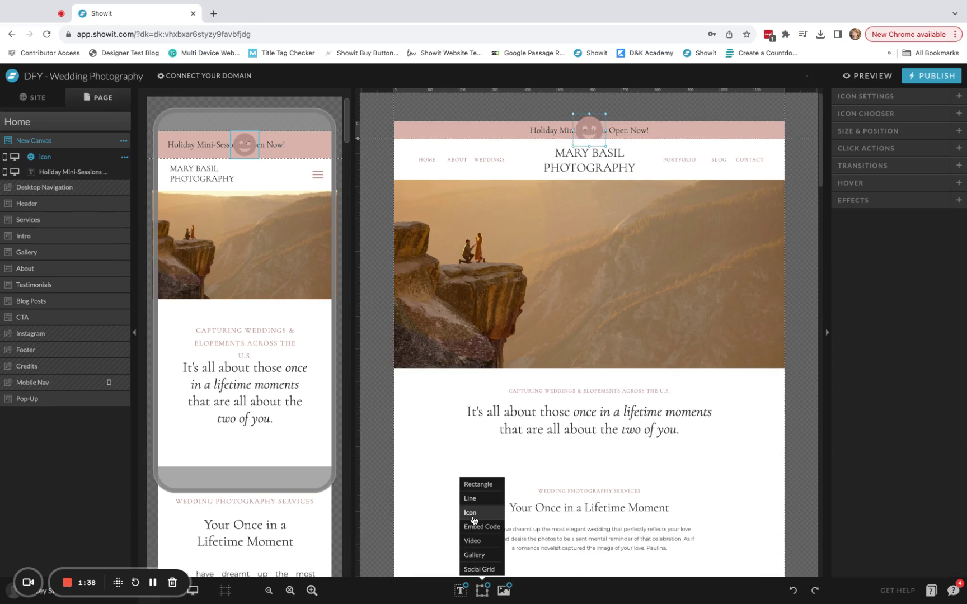
pyautogui.click(849, 116)
pyautogui.scroll(-10, 950, 421)
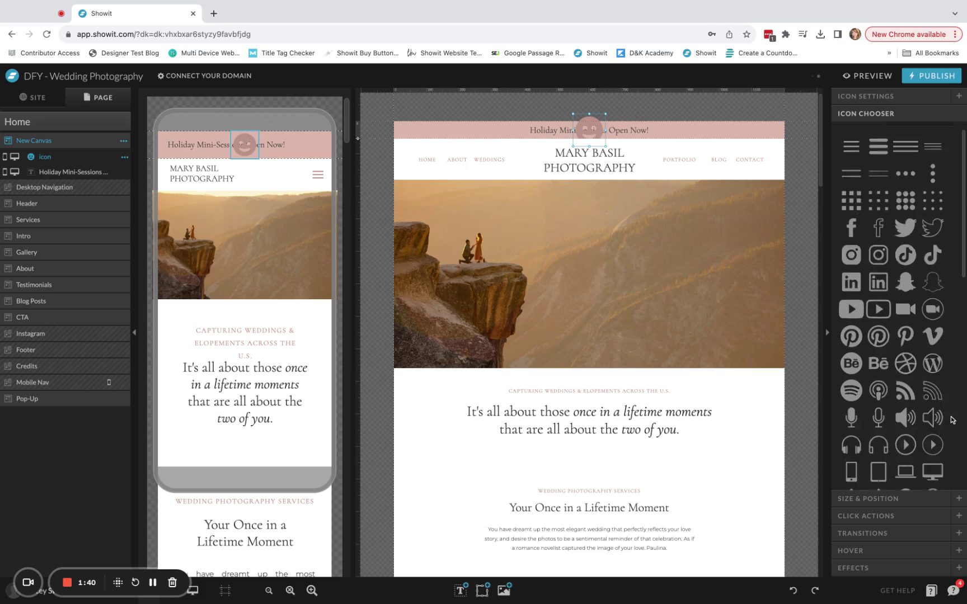
pyautogui.click(879, 363)
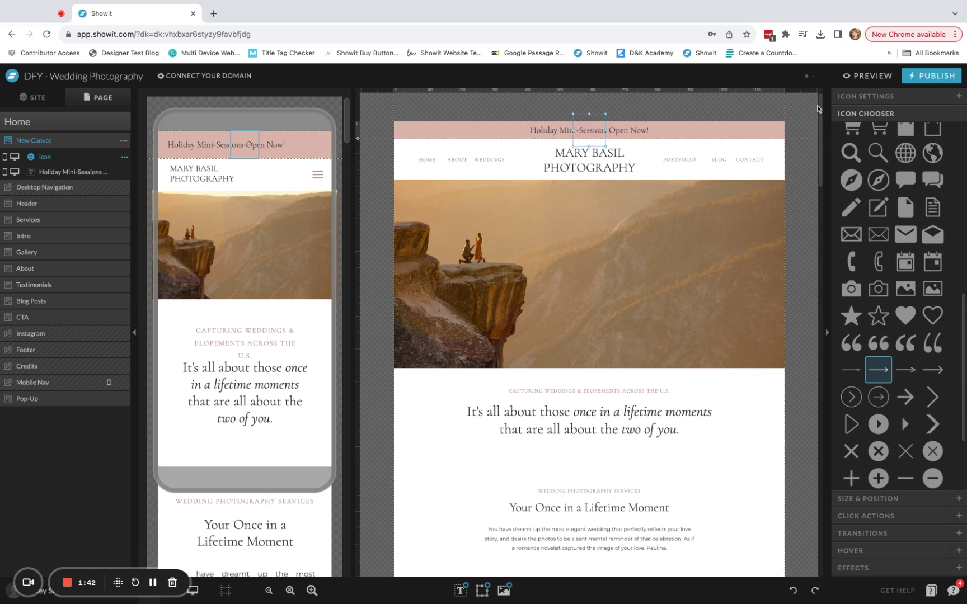
# Set the arrow icon's desktop colour to black, palette colour 1
pyautogui.click(866, 96)
pyautogui.click(906, 236)
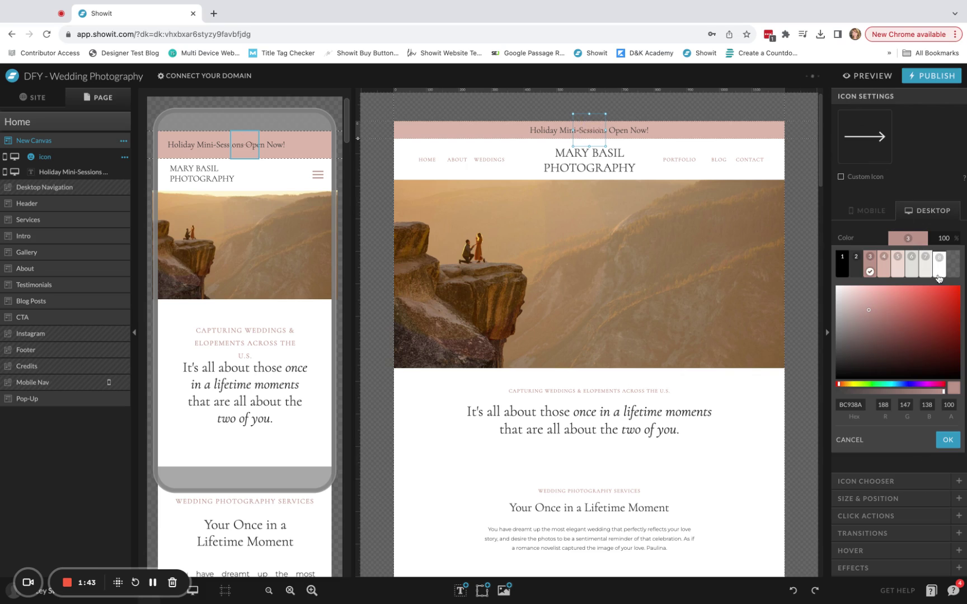
pyautogui.click(834, 261)
# Shrink the desktop arrow icon and place it just to the right of the "Holiday Mini-Sessions Open Now!" text
pyautogui.moveTo(599, 131); pyautogui.dragTo(681, 120)
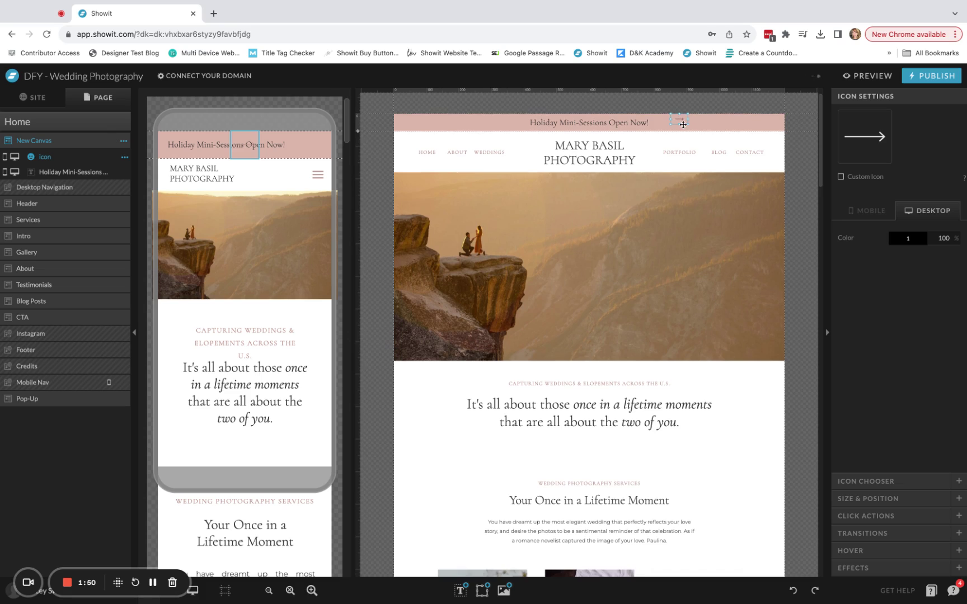
pyautogui.hotkey('shift', 'Left')
pyautogui.hotkey('shift', 'Left')
pyautogui.hotkey('shift', 'Left')
pyautogui.hotkey('shift', 'Left')
pyautogui.hotkey('shift', 'Left')
pyautogui.hotkey('shift', 'Left')
pyautogui.hotkey('shift', 'Left')
# Set the arrow icon's mobile colour to black, palette colour 1
pyautogui.click(246, 145)
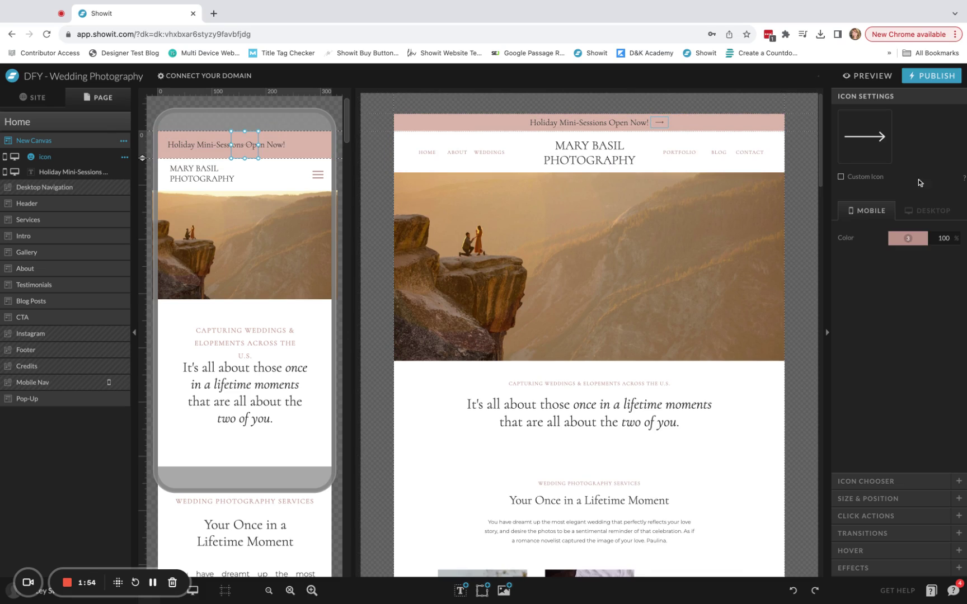
pyautogui.click(919, 241)
pyautogui.click(849, 267)
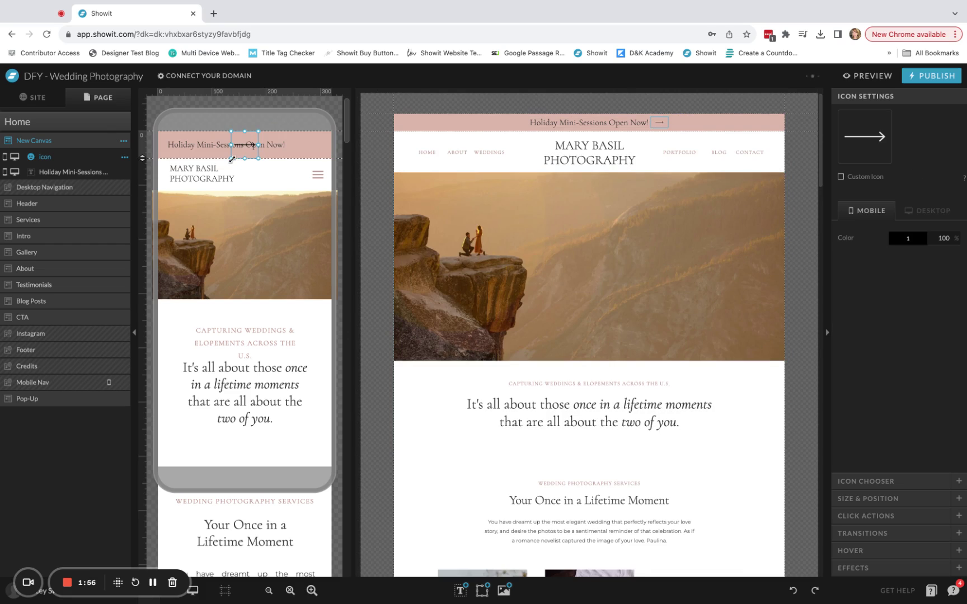
# Shrink the mobile arrow icon and place it just to the right of the "Holiday Mini-Sessions Open Now!" text
pyautogui.moveTo(233, 160); pyautogui.dragTo(293, 145)
pyautogui.click(319, 157)
pyautogui.click(300, 147)
pyautogui.moveTo(296, 154); pyautogui.dragTo(299, 148)
pyautogui.click(320, 150)
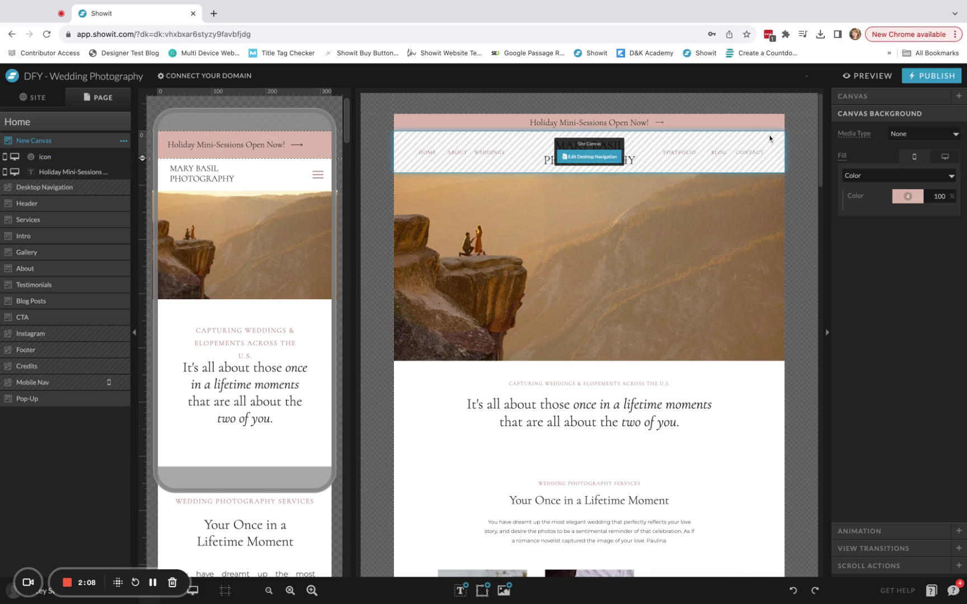
# Add a second icon to the banner canvas and change it to the thin X without a circle
pyautogui.click(730, 125)
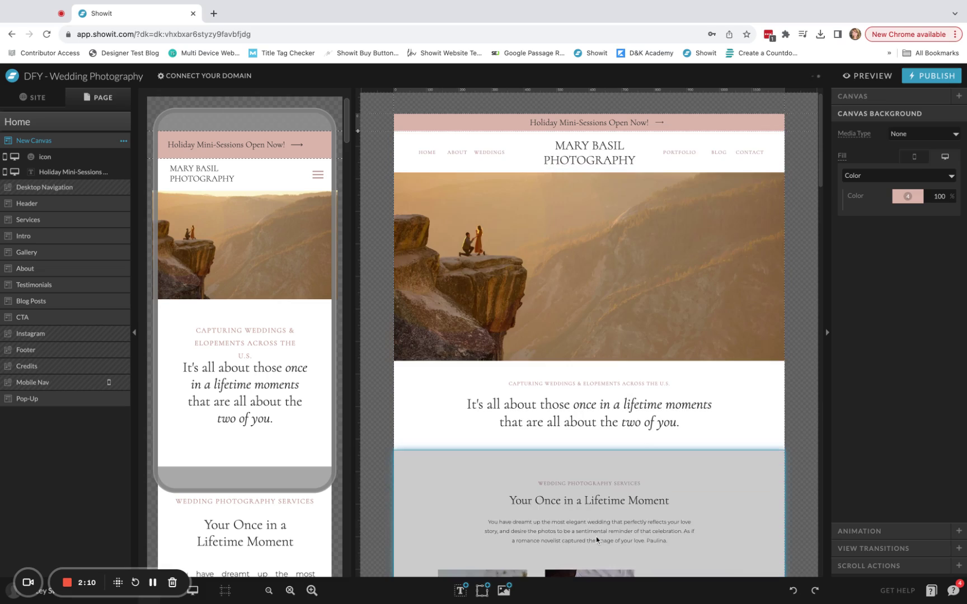
pyautogui.moveTo(483, 594)
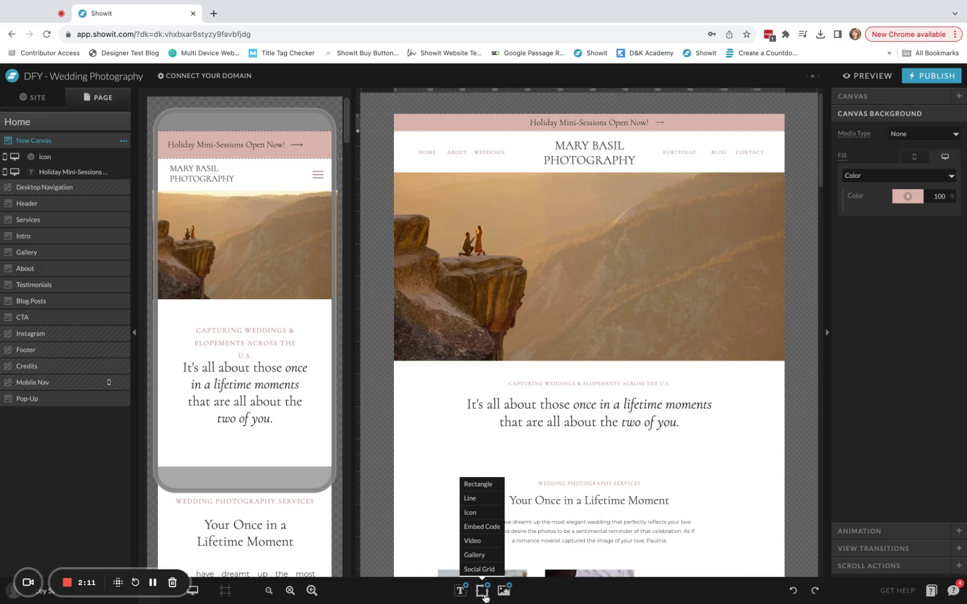
pyautogui.click(480, 514)
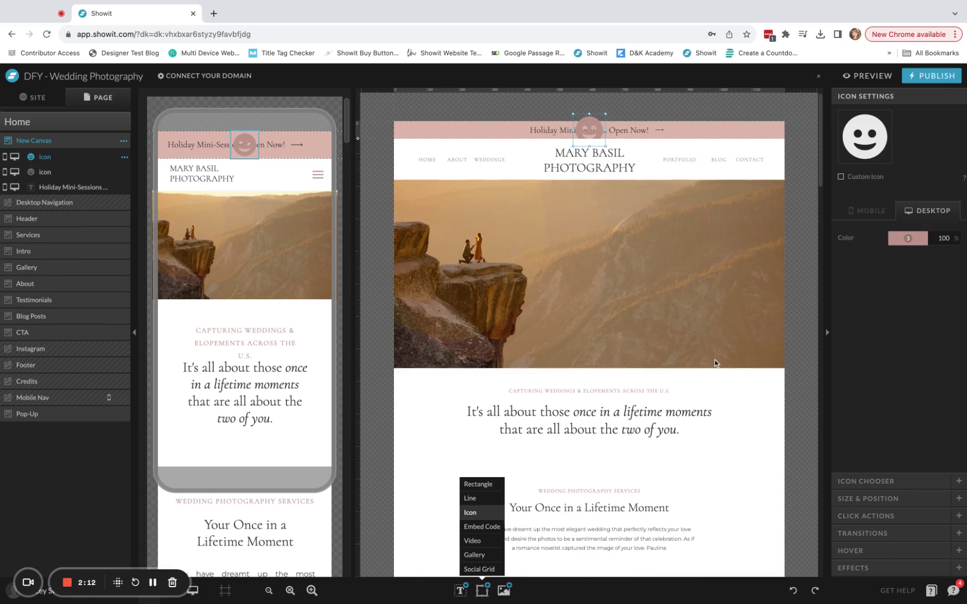
pyautogui.click(867, 481)
pyautogui.scroll(-2, 934, 322)
pyautogui.scroll(-8, 935, 335)
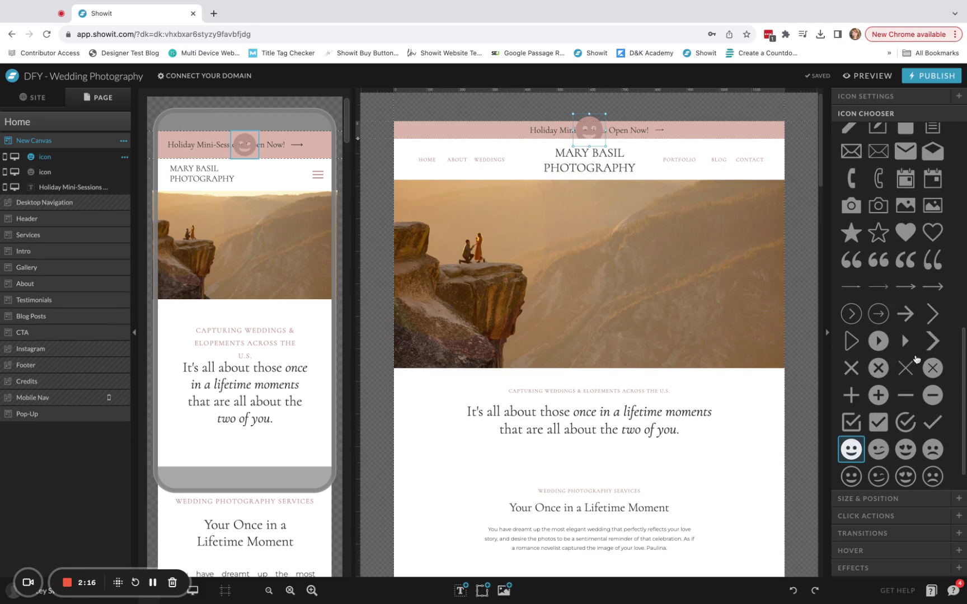
pyautogui.click(905, 368)
# Shrink the desktop X icon, place it near the right end of the banner and colour it black
pyautogui.moveTo(575, 143)
pyautogui.mouseDown()
pyautogui.moveTo(600, 119)
pyautogui.moveTo(744, 126)
pyautogui.mouseUp()
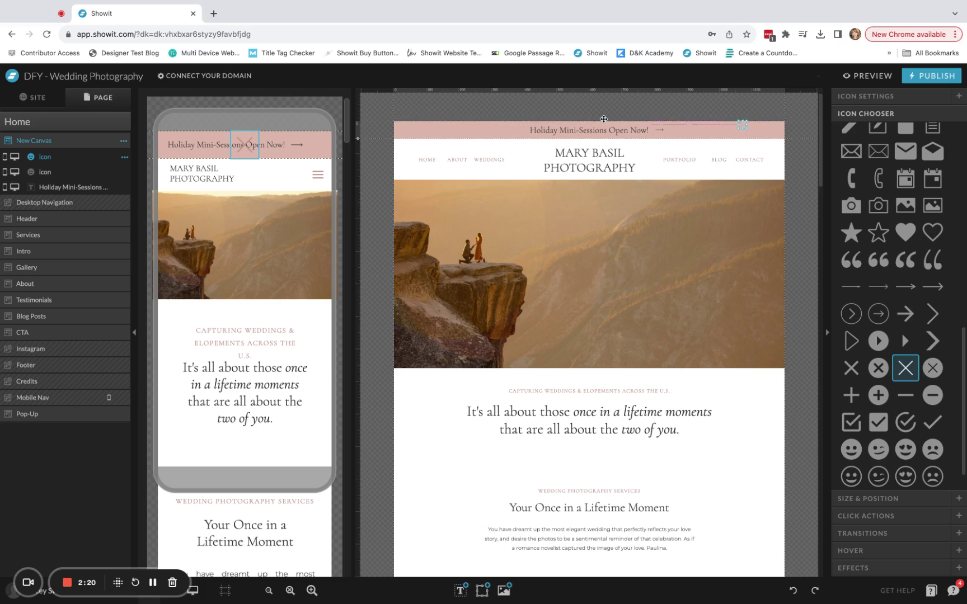
pyautogui.scroll(-1, 603, 119)
pyautogui.click(866, 96)
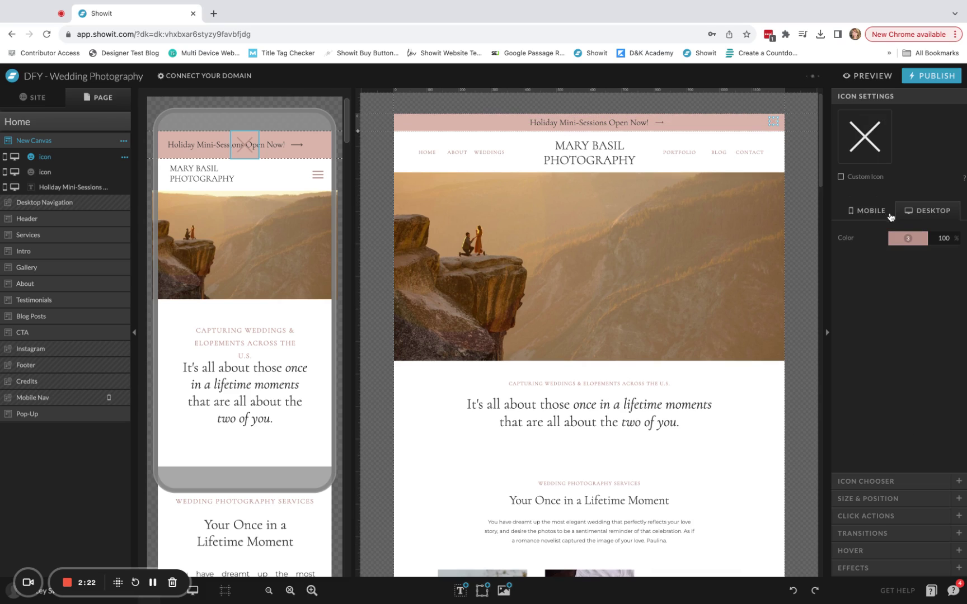
pyautogui.click(906, 241)
# Set the X icon's mobile colour to black, palette colour 1
pyautogui.click(868, 210)
pyautogui.click(868, 210)
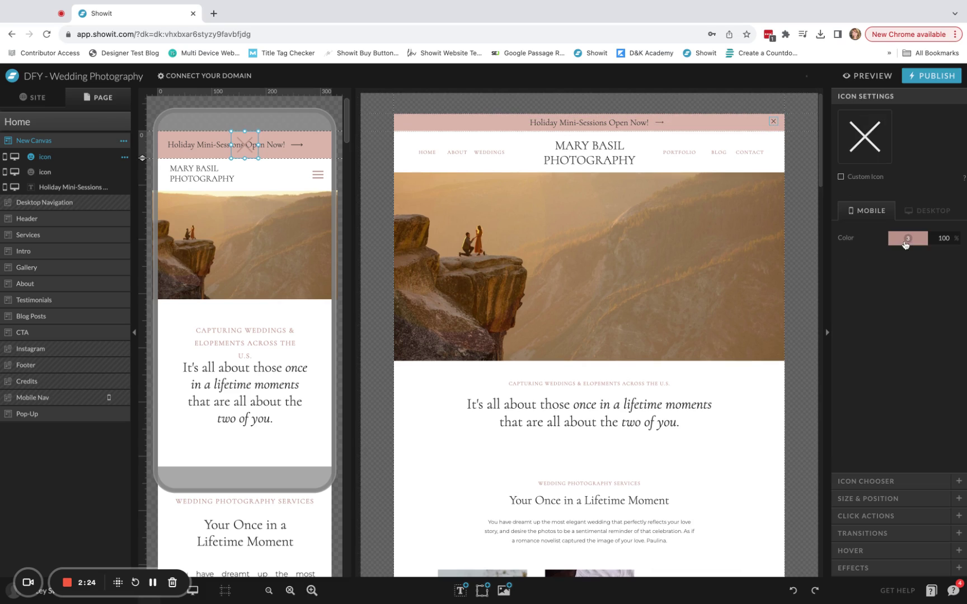
pyautogui.click(907, 239)
pyautogui.click(842, 263)
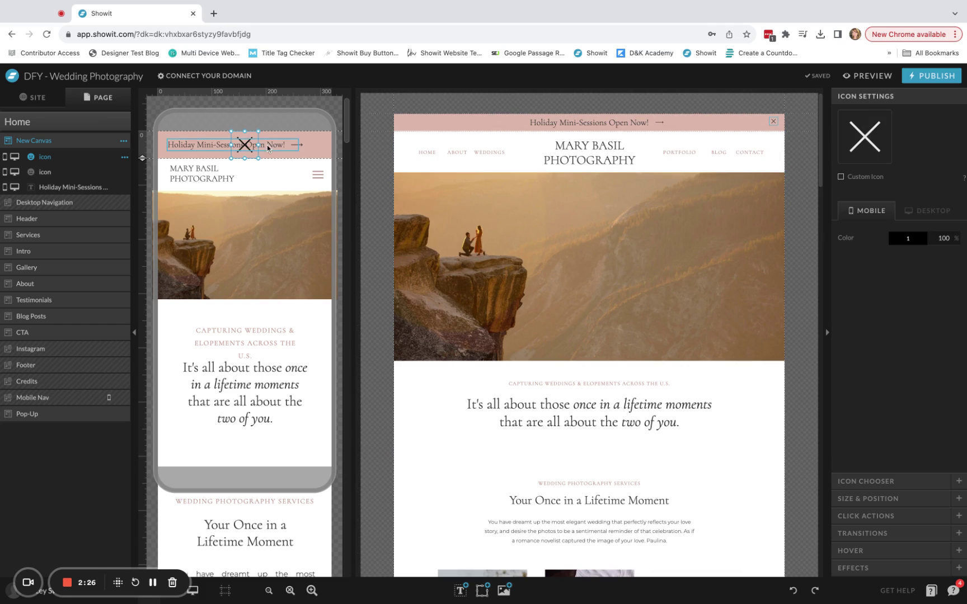
# Shrink the mobile X icon to about 17 by 15 px in the banner's upper-left corner and shift the text and arrow right
pyautogui.moveTo(233, 159); pyautogui.dragTo(162, 137)
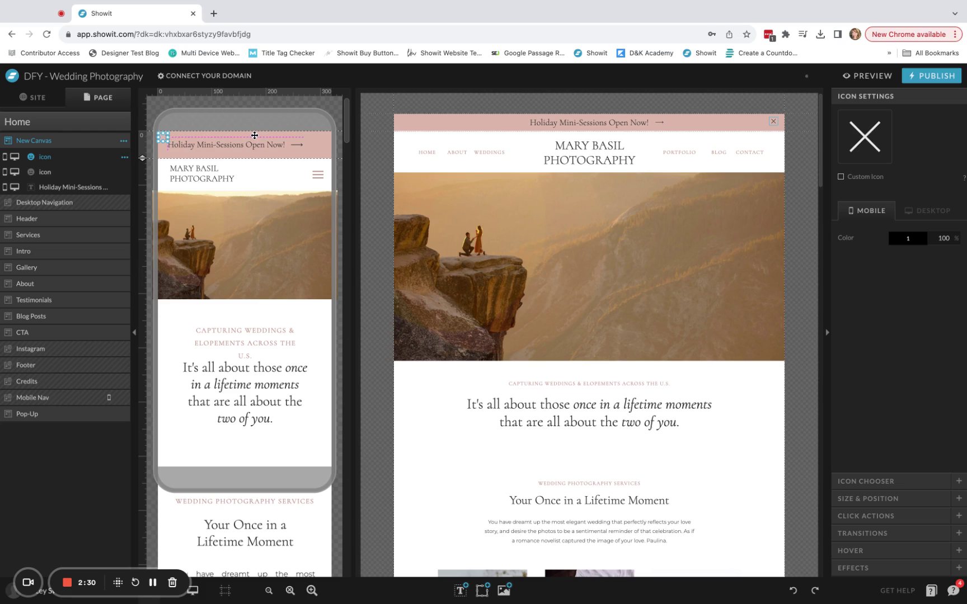
pyautogui.moveTo(320, 155); pyautogui.dragTo(272, 145)
pyautogui.click(163, 138)
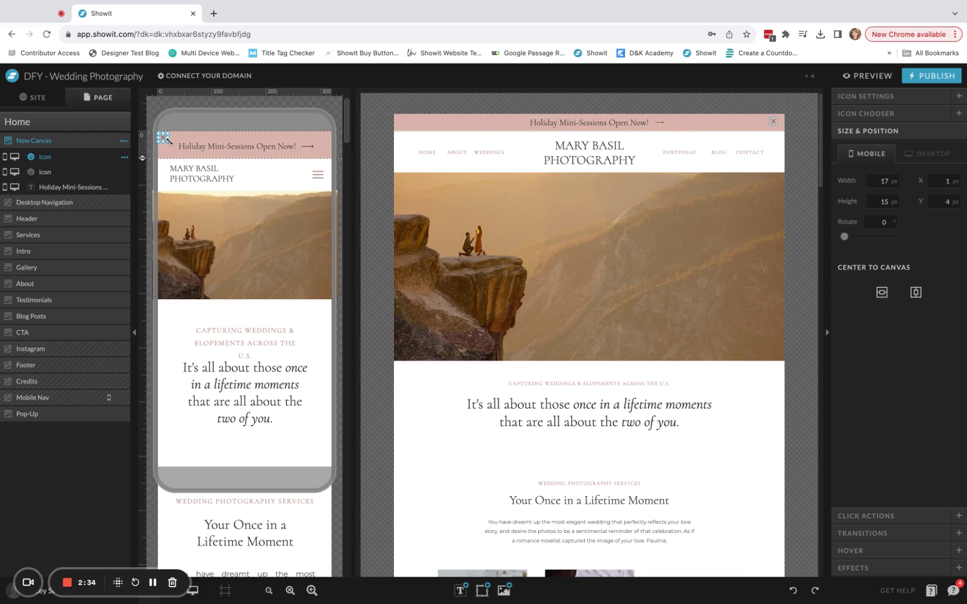
# Centre the mobile banner text and arrow together horizontally on the canvas
pyautogui.click(329, 164)
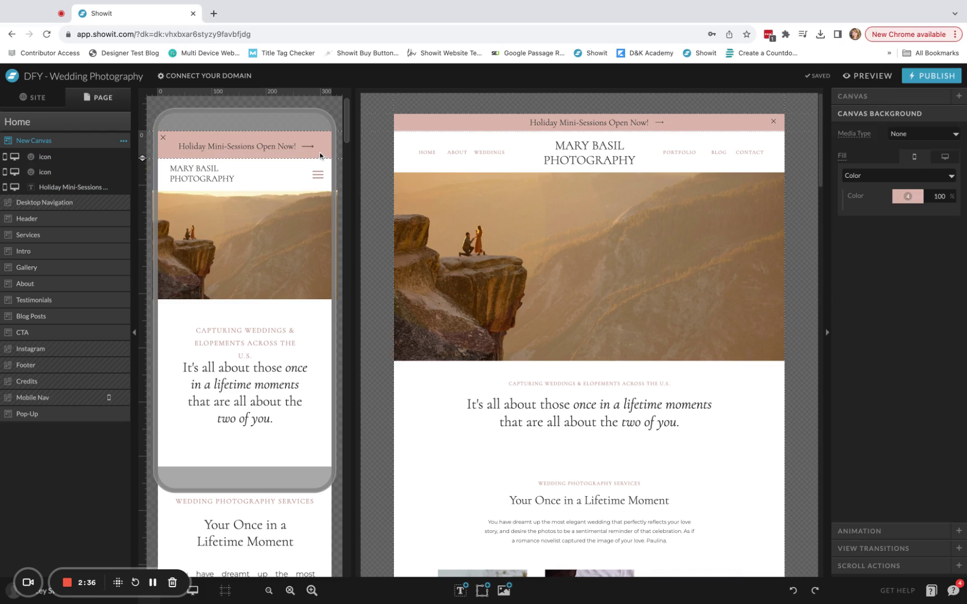
pyautogui.moveTo(323, 162); pyautogui.dragTo(175, 137)
pyautogui.click(867, 147)
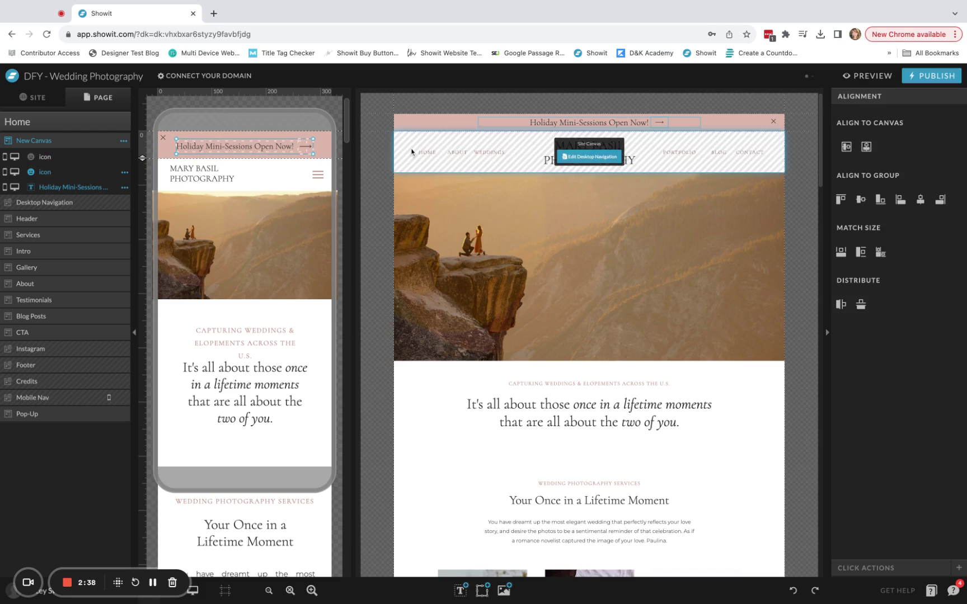
# Link the banner's arrow icon to the Email Freebie page
pyautogui.click(722, 127)
pyautogui.click(660, 124)
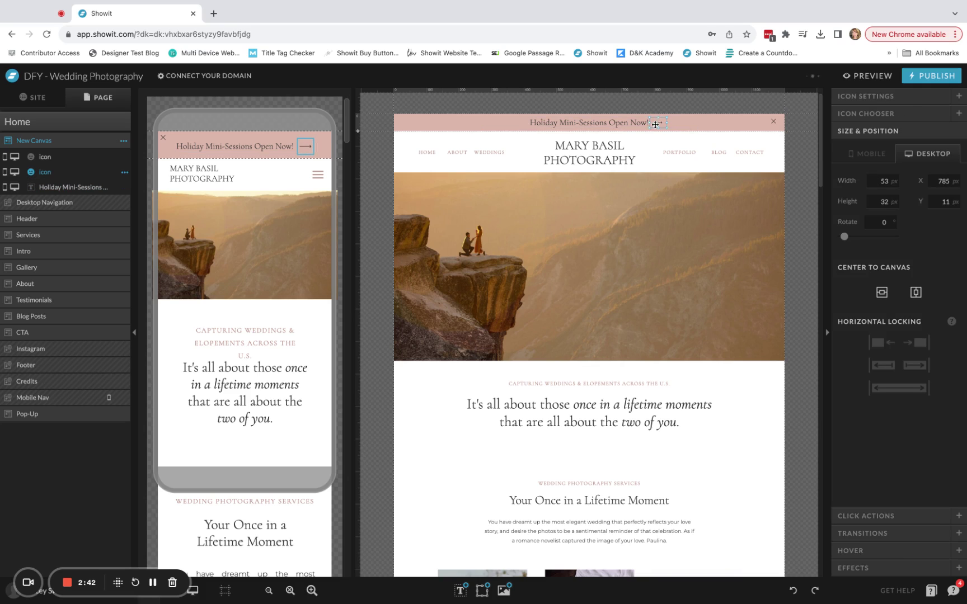
pyautogui.moveTo(652, 124); pyautogui.dragTo(652, 125)
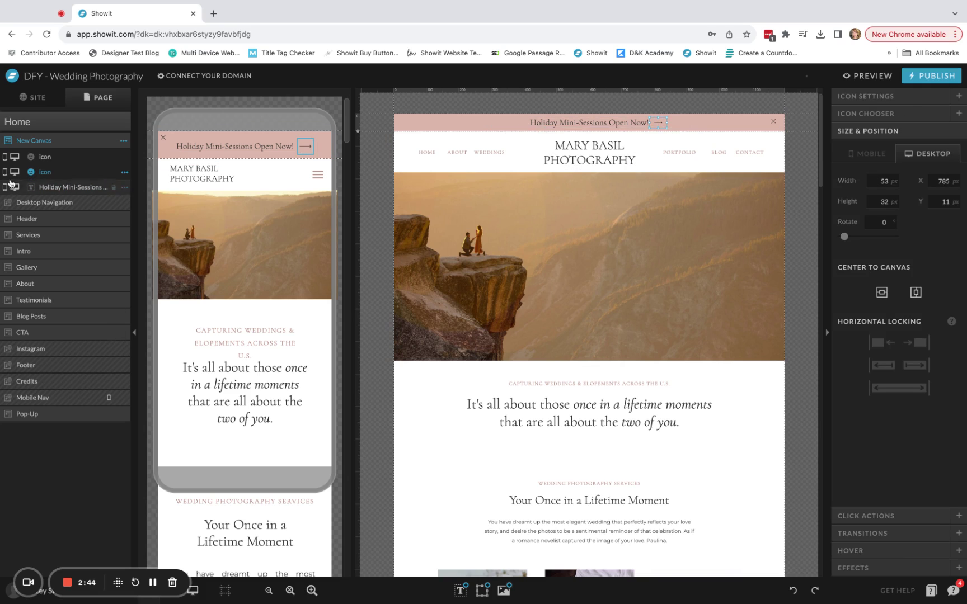
pyautogui.click(866, 516)
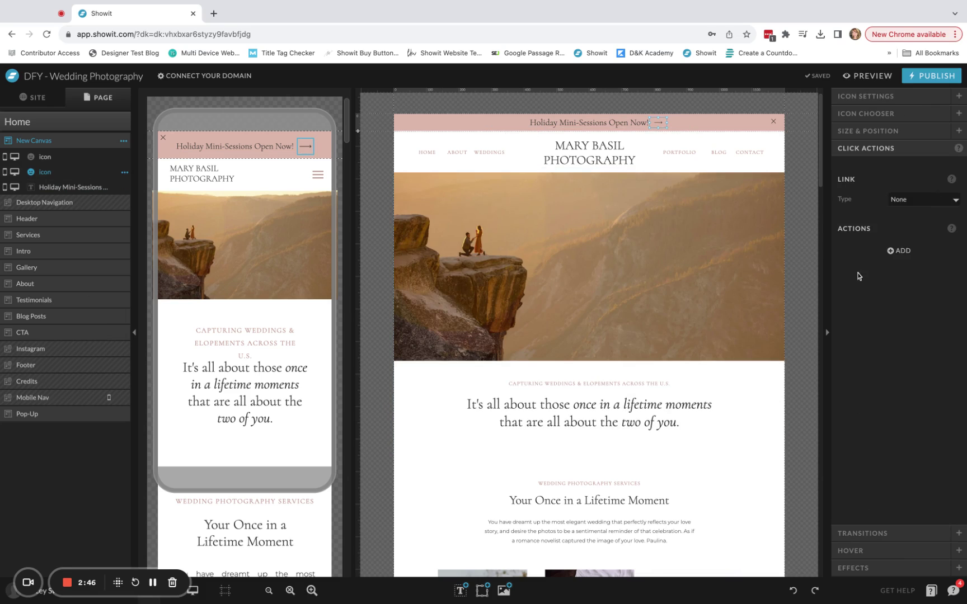
pyautogui.click(921, 204)
pyautogui.click(921, 213)
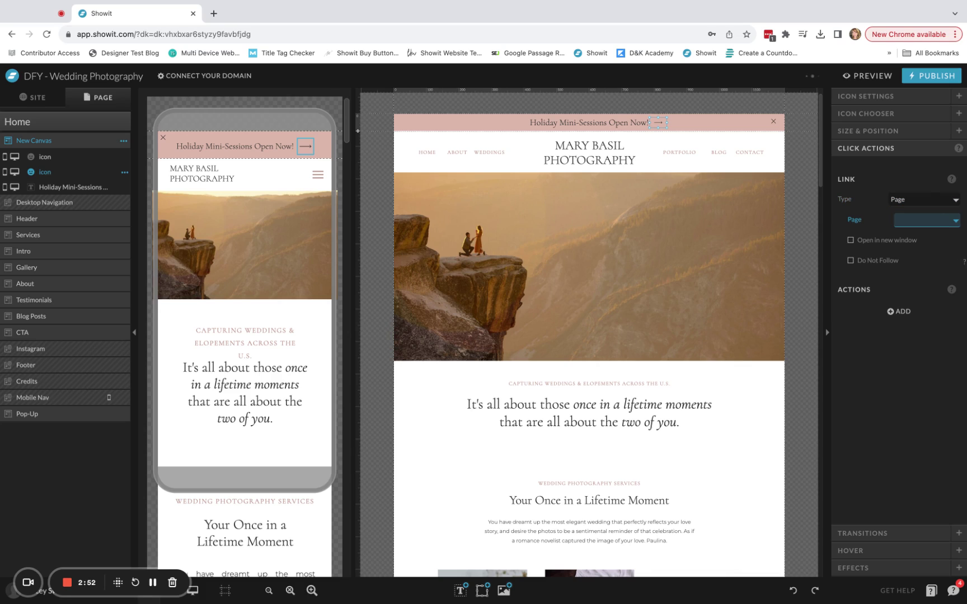
pyautogui.click(921, 225)
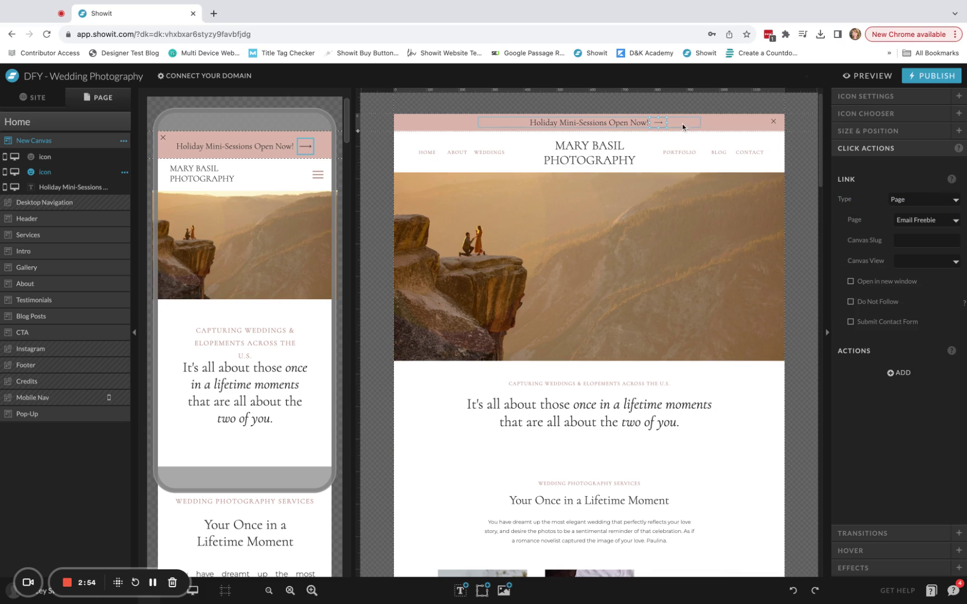
pyautogui.click(705, 119)
# Give the banner's X icon a Hide Canvas click action that targets This Canvas
pyautogui.click(773, 121)
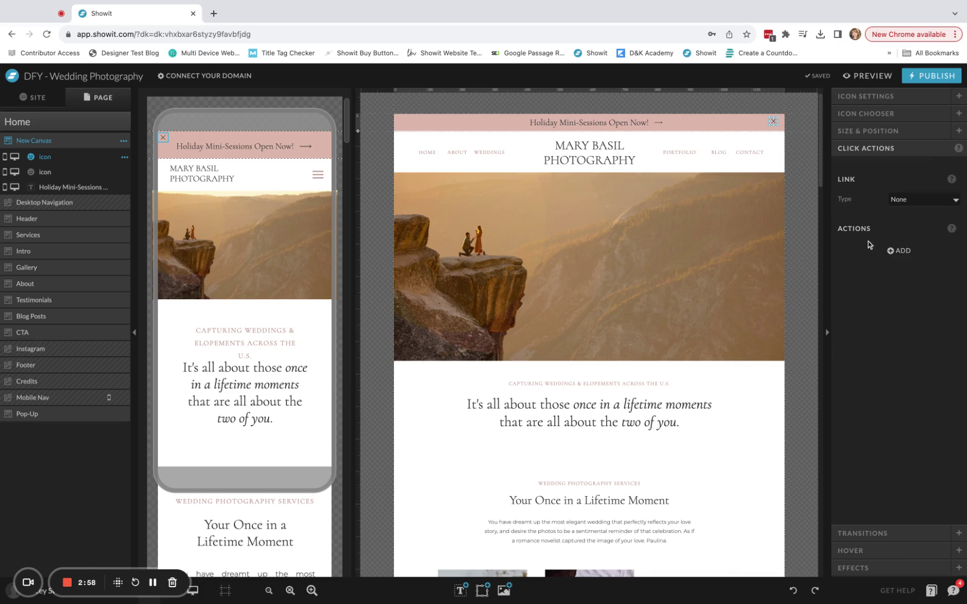
pyautogui.click(902, 252)
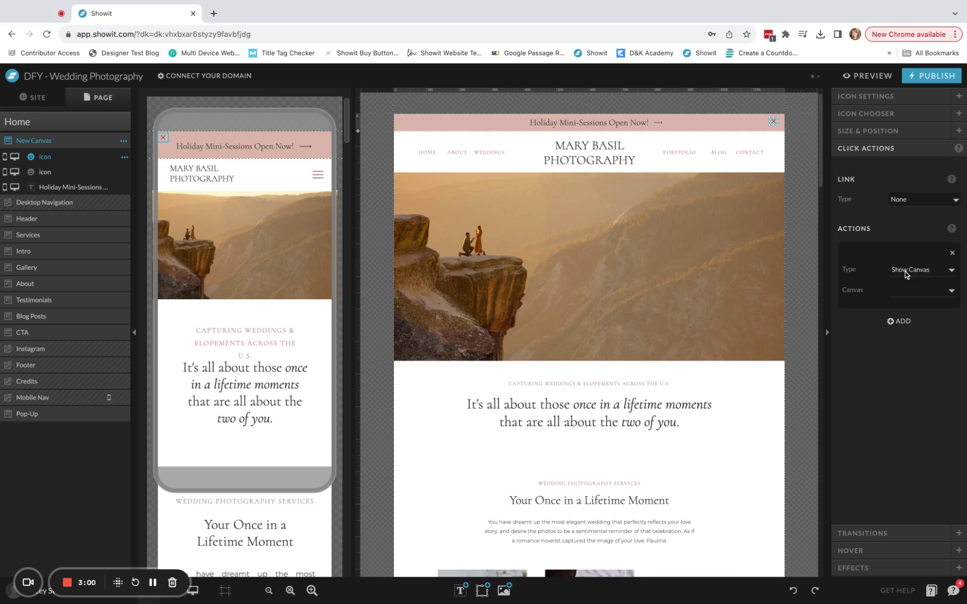
pyautogui.click(922, 290)
pyautogui.click(898, 238)
pyautogui.click(715, 124)
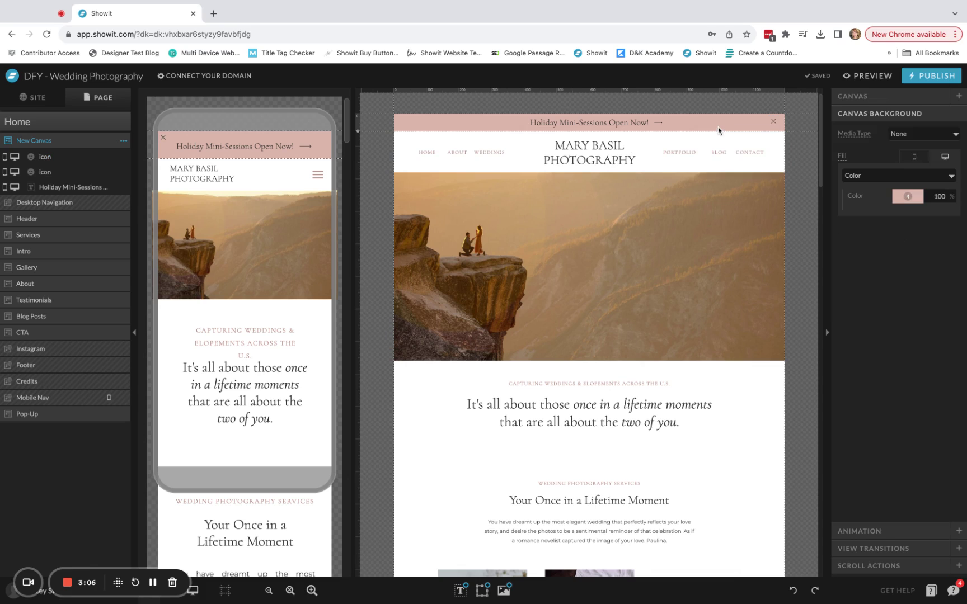
# Move the mobile X icon to the banner's upper-right corner and shift the text and arrow slightly left
pyautogui.click(162, 136)
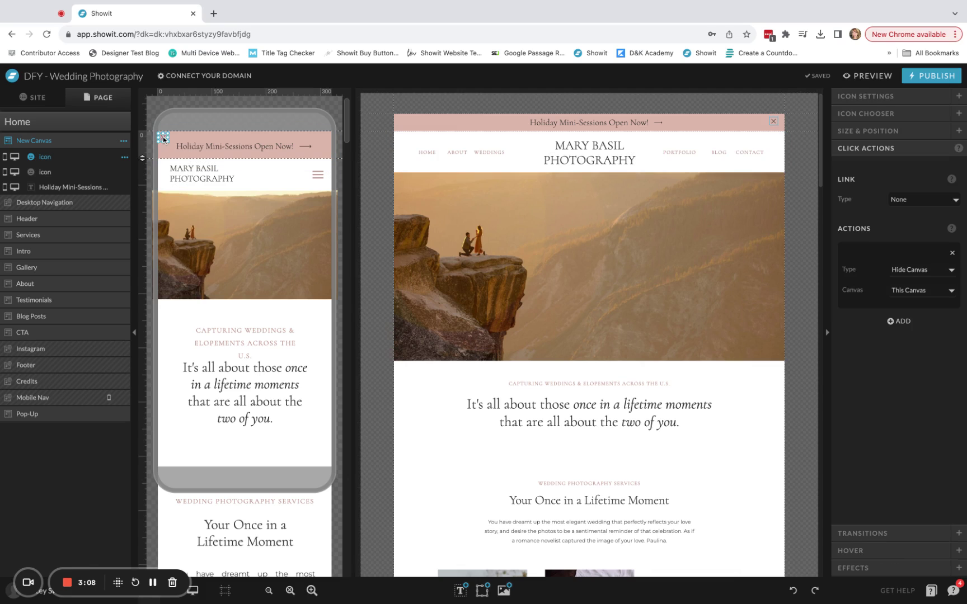
pyautogui.moveTo(324, 151); pyautogui.dragTo(259, 154)
pyautogui.click(323, 155)
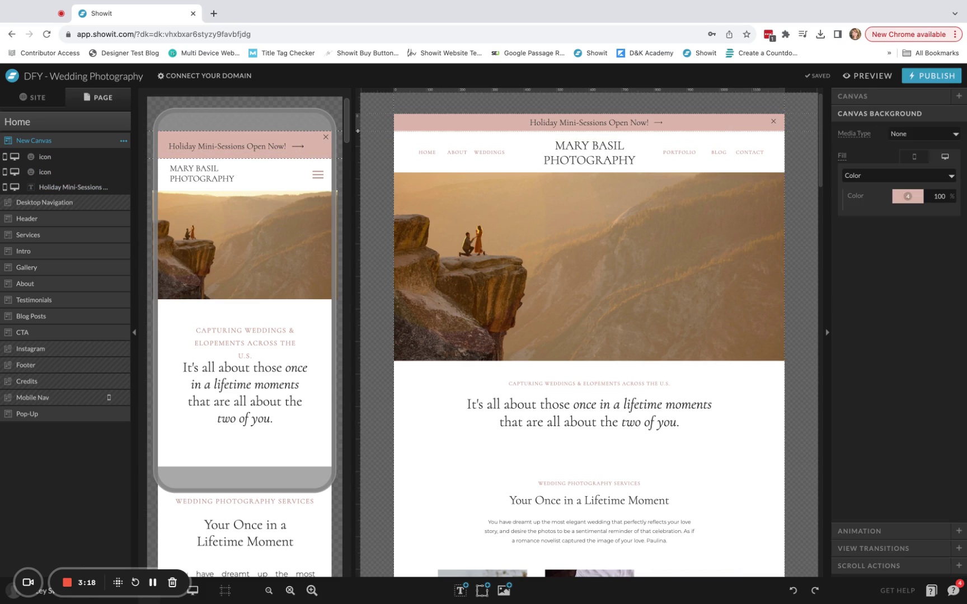
# Set the banner canvas's sticky behaviour to Top on Scroll for both desktop and mobile
pyautogui.click(894, 103)
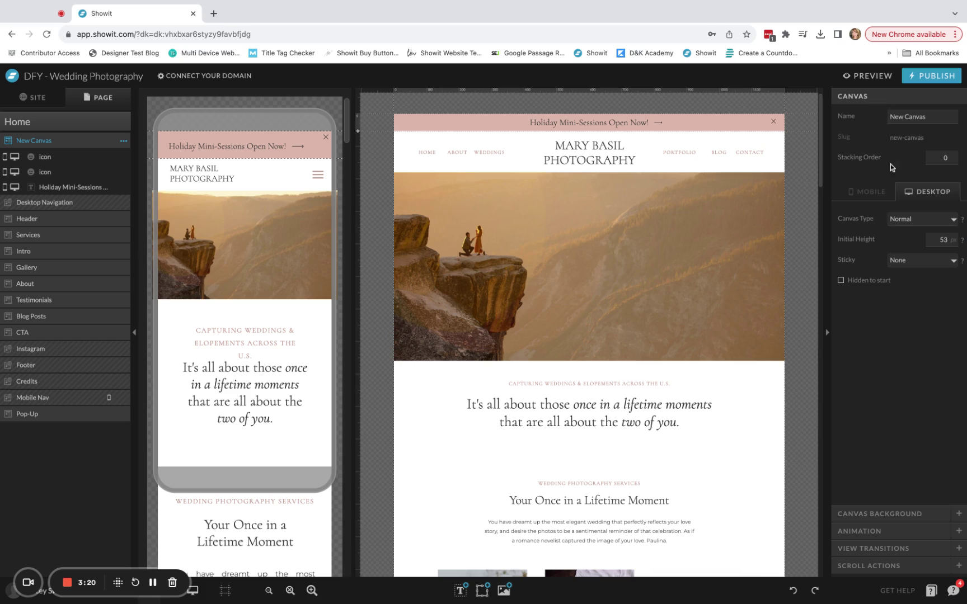
pyautogui.click(923, 266)
pyautogui.click(873, 226)
pyautogui.click(866, 197)
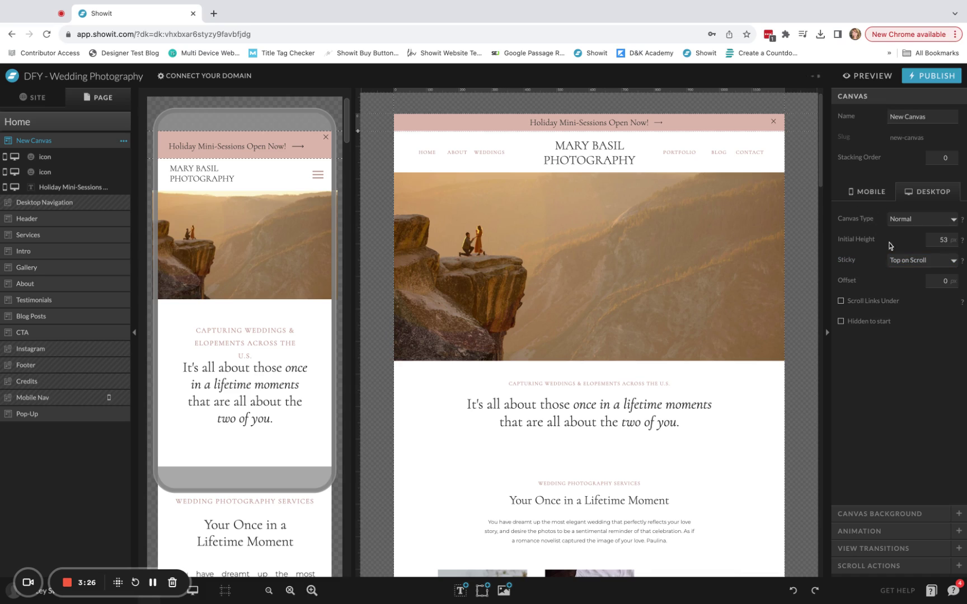
pyautogui.click(913, 275)
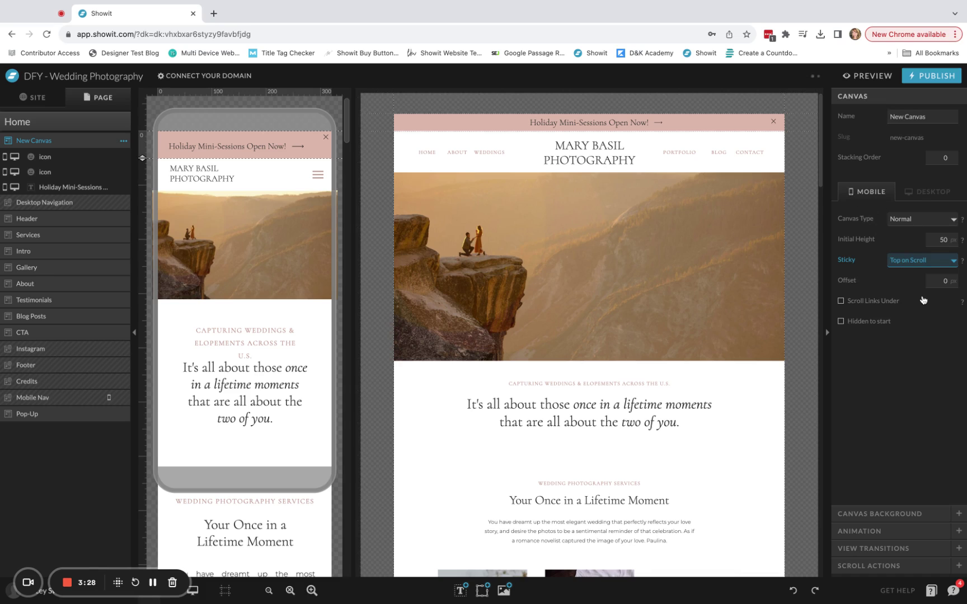
pyautogui.click(927, 192)
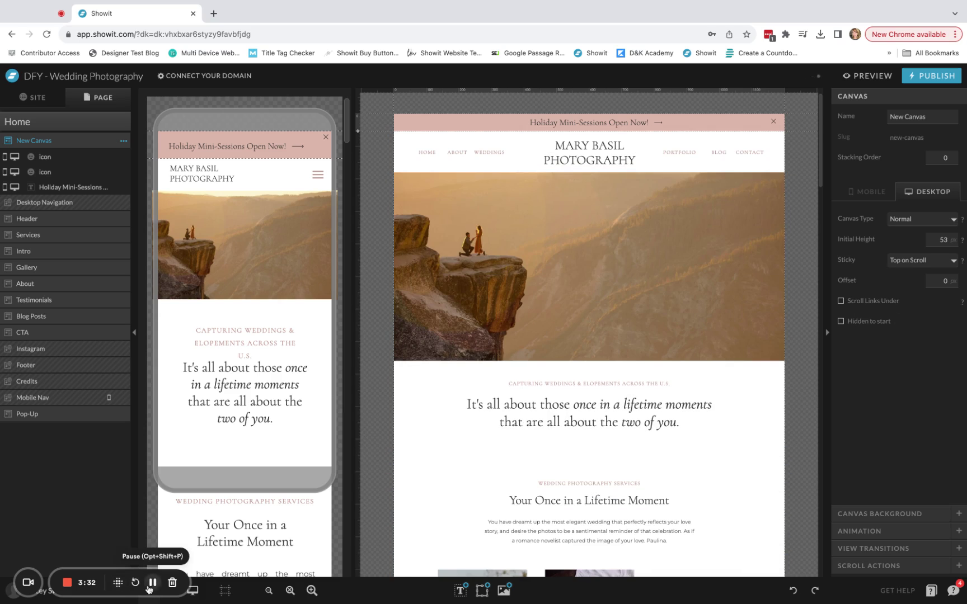
# Preview the desktop Home page and scroll through it to check how the banner behaves, closing the preview when done
pyautogui.click(866, 78)
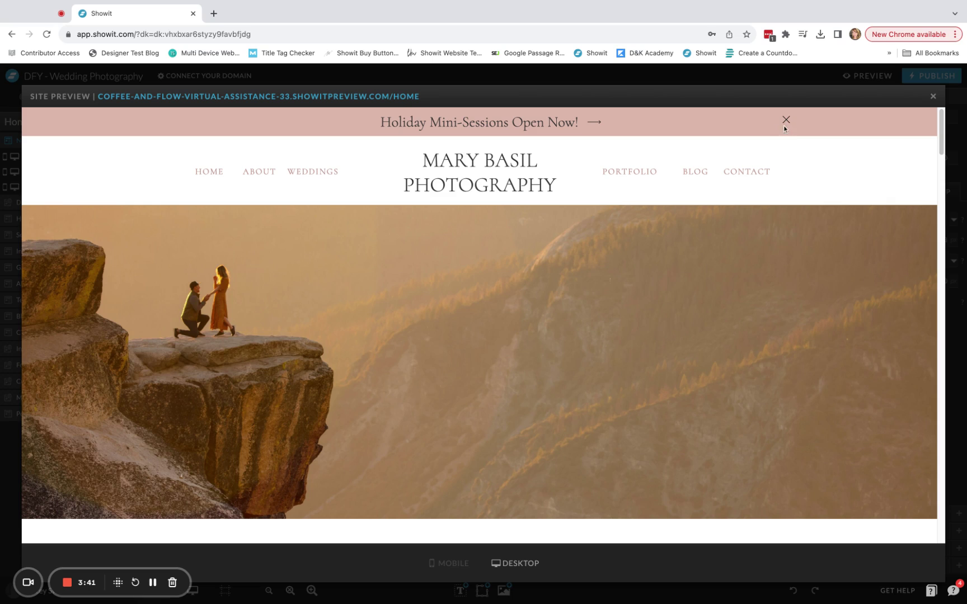
pyautogui.scroll(-4, 831, 303)
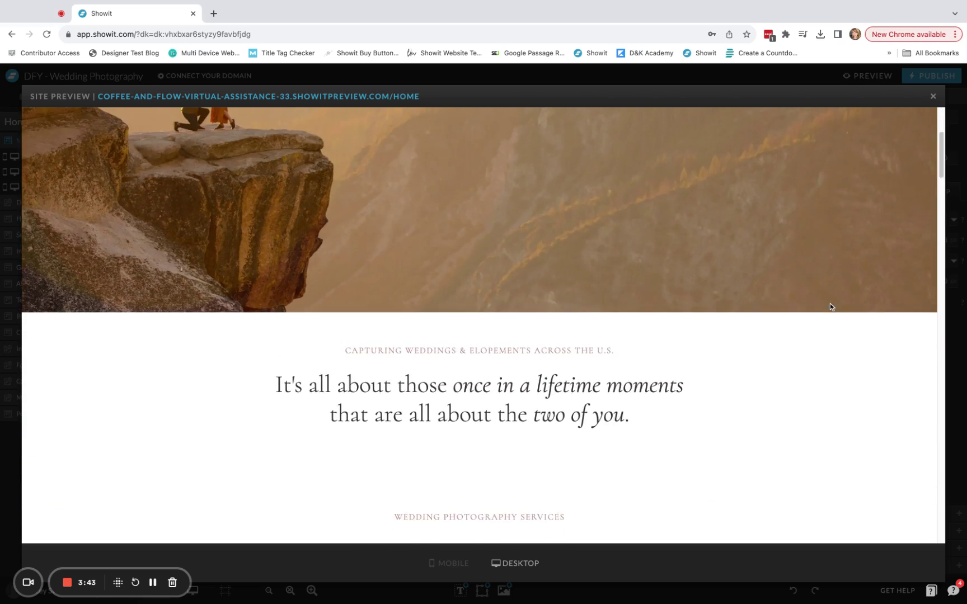
pyautogui.scroll(-10, 830, 303)
pyautogui.scroll(11, 830, 303)
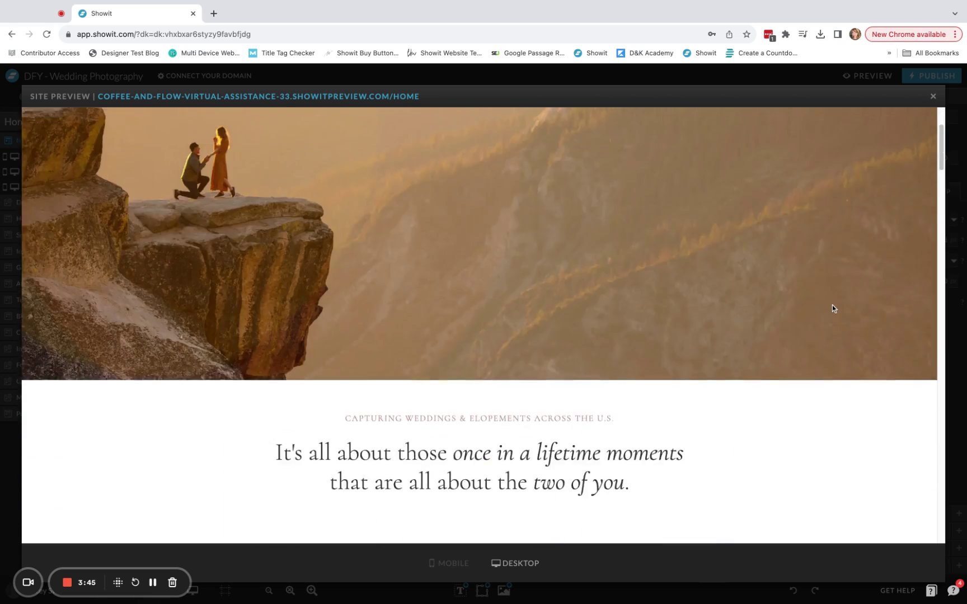
pyautogui.scroll(3, 832, 305)
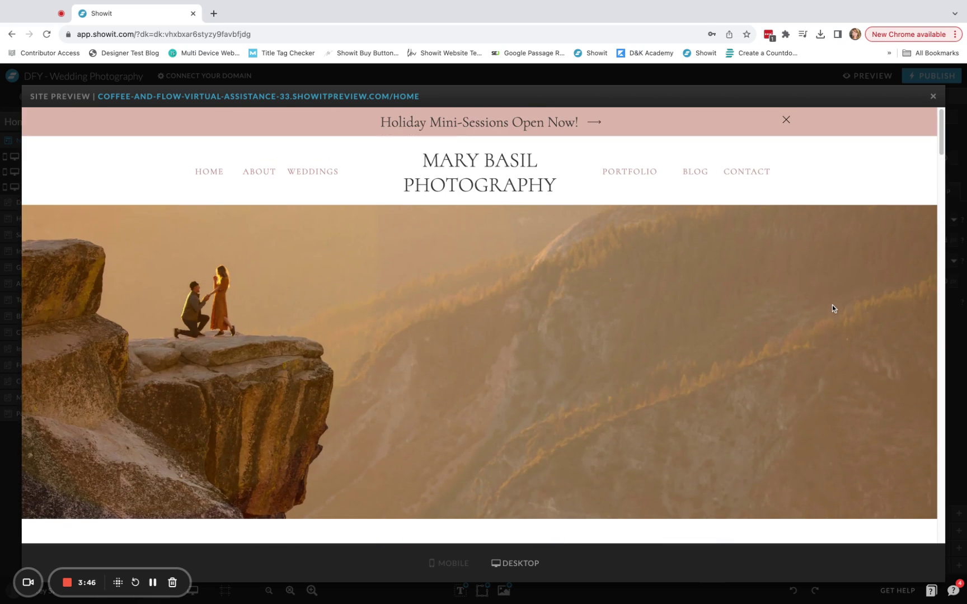
pyautogui.click(933, 98)
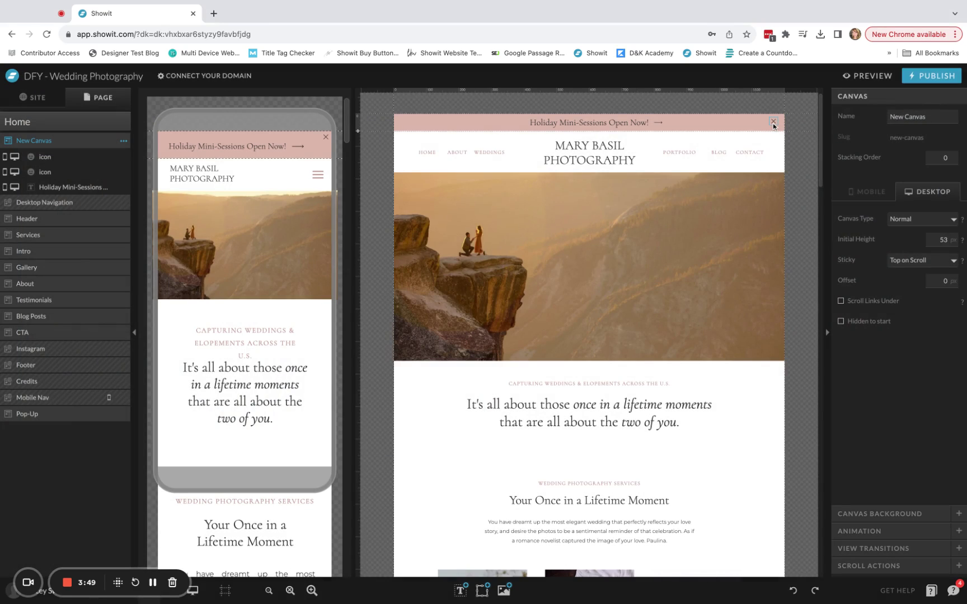
# Lock the desktop X icon's horizontal position to the right side and select the banner text
pyautogui.click(773, 123)
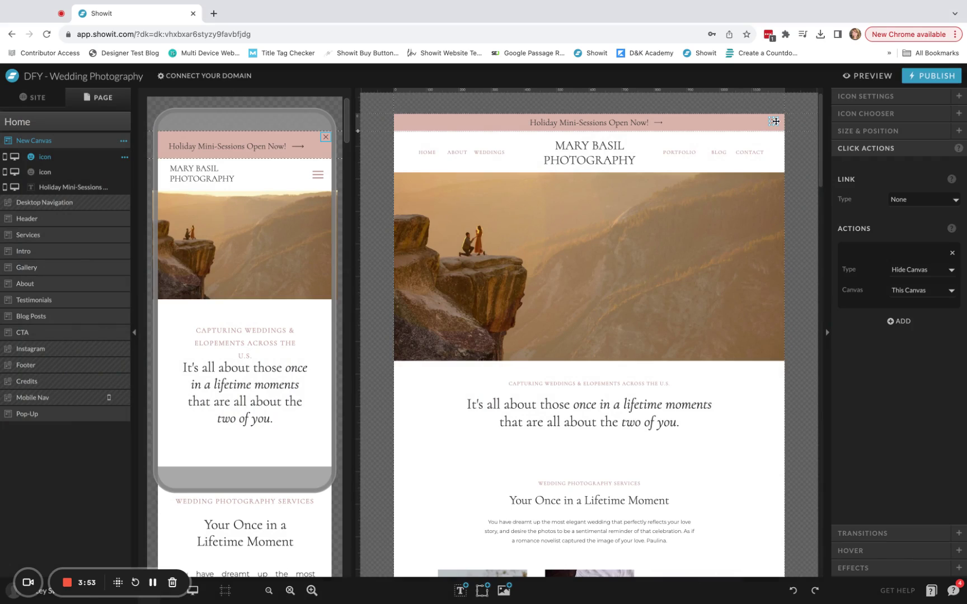
pyautogui.click(876, 132)
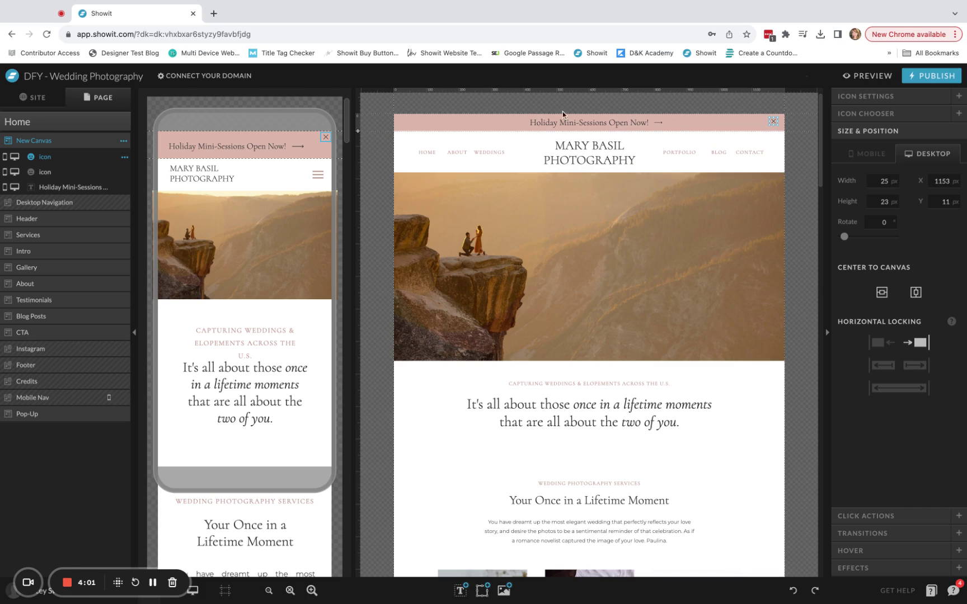
pyautogui.click(504, 121)
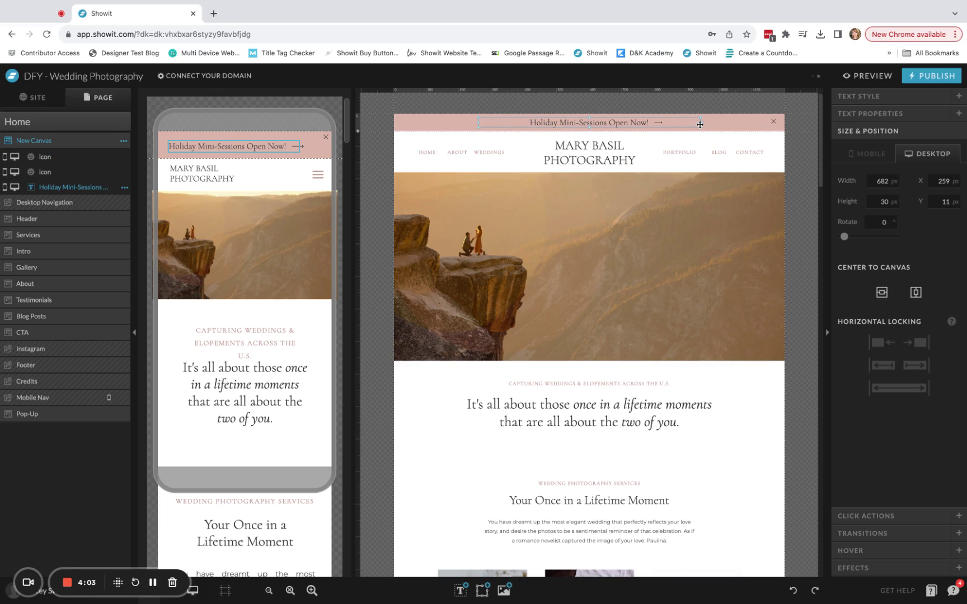
# Narrow the desktop banner text box to 442 px wide, left-align its text and place the arrow icon just after the wording
pyautogui.moveTo(700, 122); pyautogui.dragTo(663, 123)
pyautogui.moveTo(480, 122); pyautogui.dragTo(518, 122)
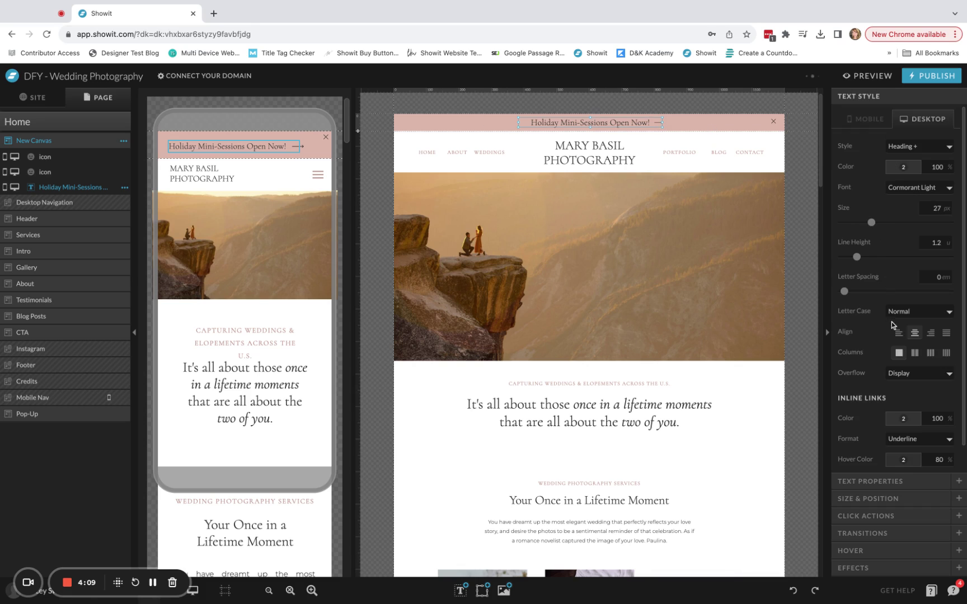
pyautogui.click(666, 123)
pyautogui.click(666, 124)
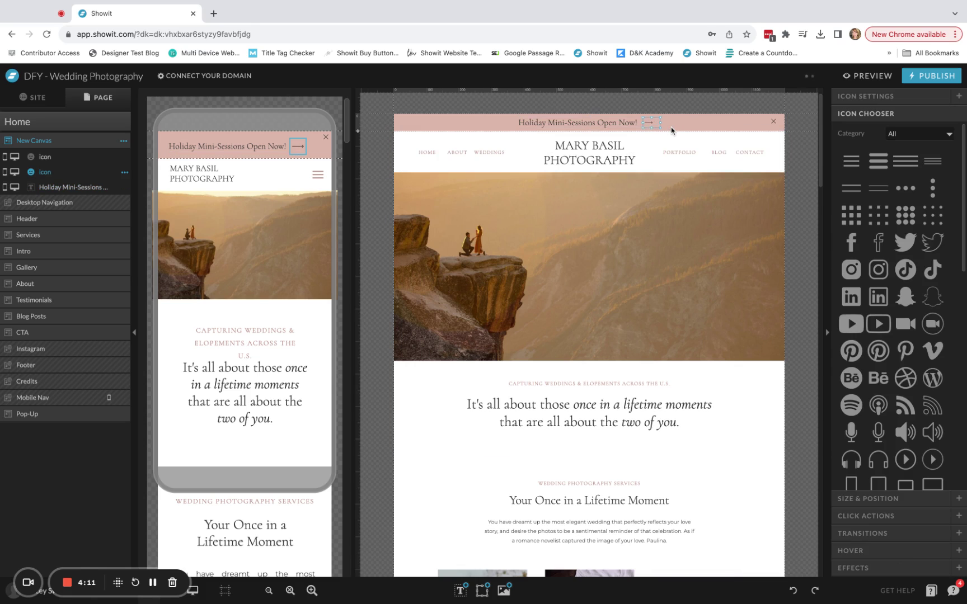
# Move the desktop banner text and arrow together toward the banner's left side, placing the text at X 72 px
pyautogui.moveTo(670, 127); pyautogui.dragTo(601, 115)
pyautogui.hotkey('shift', 'Left')
pyautogui.hotkey('shift', 'Left')
pyautogui.hotkey('shift', 'Left')
pyautogui.hotkey('shift', 'Left')
pyautogui.hotkey('shift', 'Left')
pyautogui.hotkey('shift', 'Left')
pyautogui.hotkey('shift', 'Left')
pyautogui.hotkey('shift', 'Left')
pyautogui.hotkey('shift', 'Left')
pyautogui.hotkey('shift', 'Left')
pyautogui.hotkey('shift', 'Left')
pyautogui.hotkey('shift', 'Left')
pyautogui.hotkey('shift', 'Left')
pyautogui.hotkey('shift', 'Left')
pyautogui.hotkey('shift', 'Left')
pyautogui.hotkey('shift', 'Left')
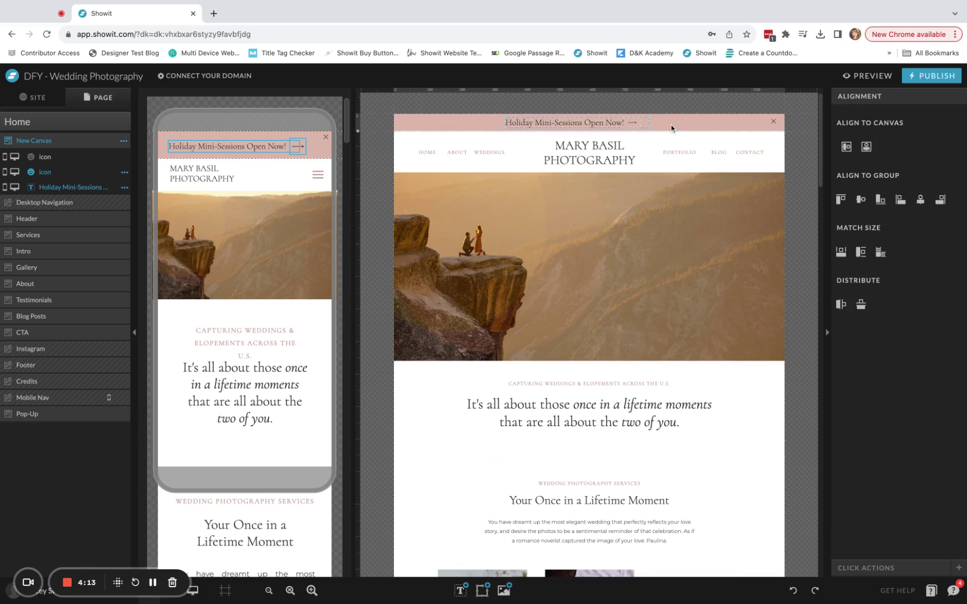
pyautogui.hotkey('shift', 'Left')
pyautogui.hotkey('shift', 'Left')
pyautogui.hotkey('shift', 'Left')
pyautogui.hotkey('shift', 'Left')
pyautogui.hotkey('shift', 'Left')
pyautogui.hotkey('shift', 'Left')
pyautogui.hotkey('shift', 'Left')
pyautogui.hotkey('shift', 'Left')
pyautogui.hotkey('shift', 'Left')
pyautogui.hotkey('shift', 'Left')
pyautogui.hotkey('shift', 'Left')
pyautogui.hotkey('shift', 'Left')
pyautogui.hotkey('shift', 'Left')
pyautogui.hotkey('shift', 'Left')
pyautogui.hotkey('shift', 'Left')
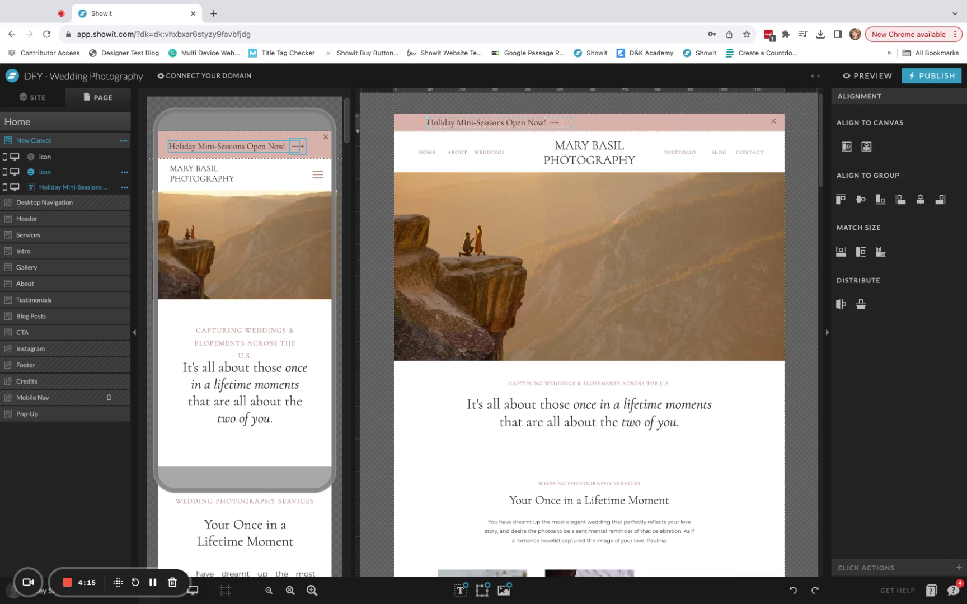
# Preview the desktop Home page to check the left-positioned banner text and arrow, closing the preview when done
pyautogui.click(570, 132)
pyautogui.click(508, 125)
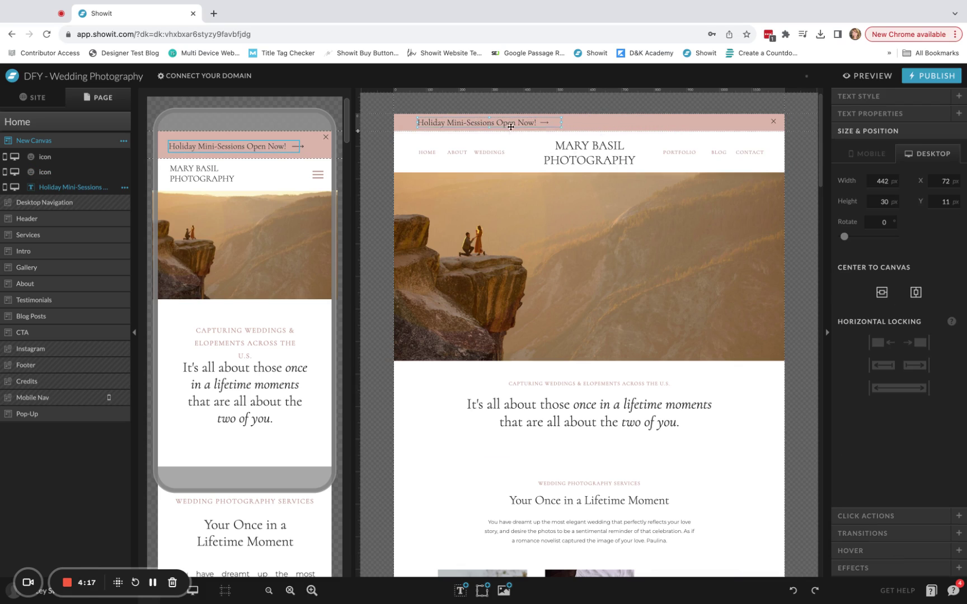
pyautogui.click(856, 80)
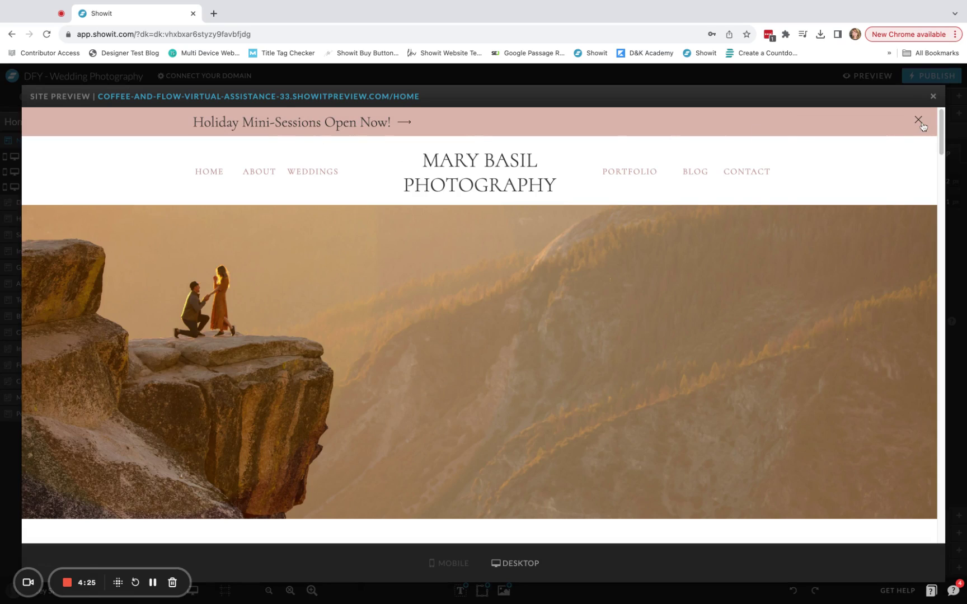
pyautogui.click(933, 96)
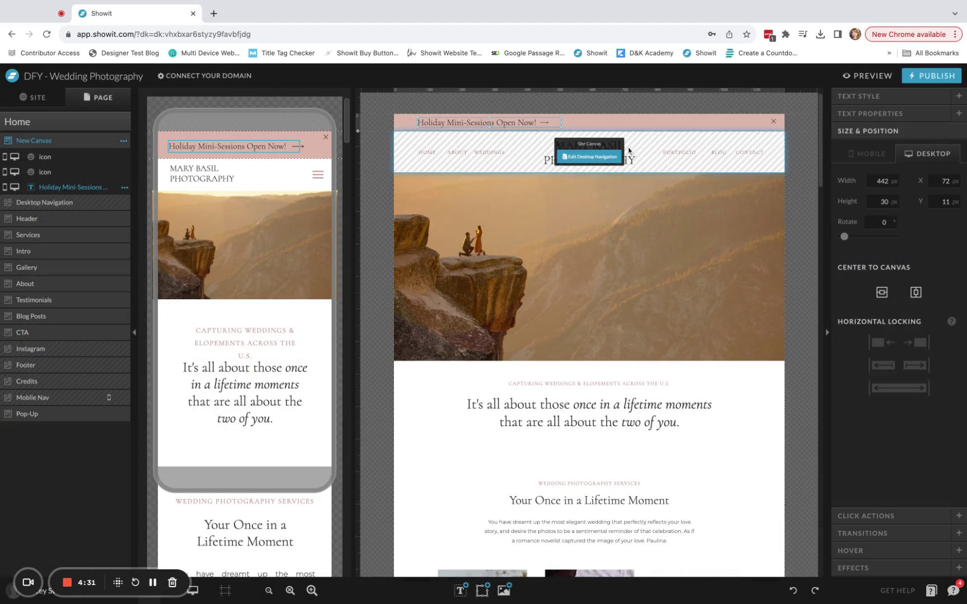
# Centre the desktop banner text and arrow together horizontally on the canvas and select the banner canvas
pyautogui.keyDown('shift'); pyautogui.click(544, 122); pyautogui.keyUp('shift')
pyautogui.click(846, 147)
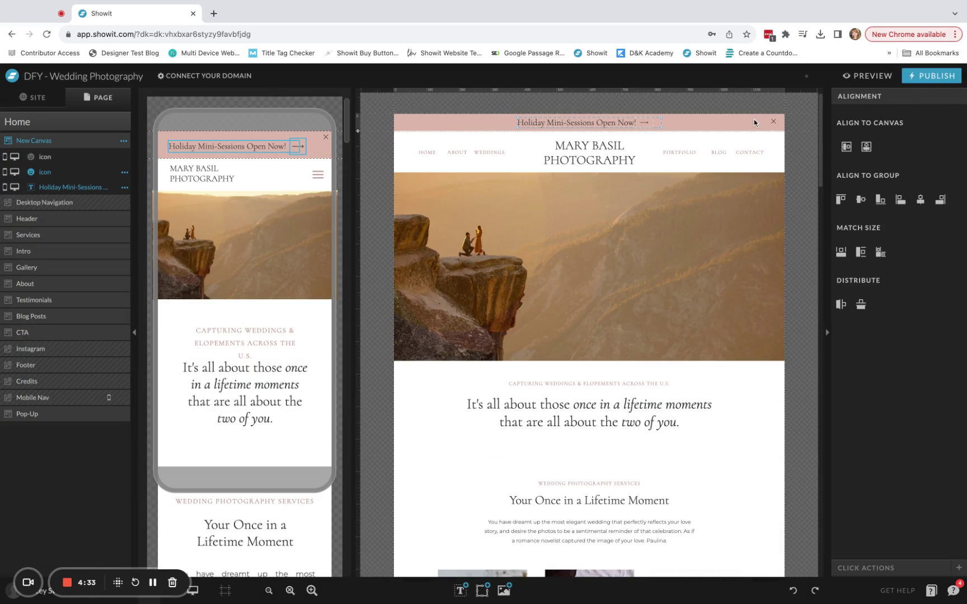
pyautogui.click(709, 124)
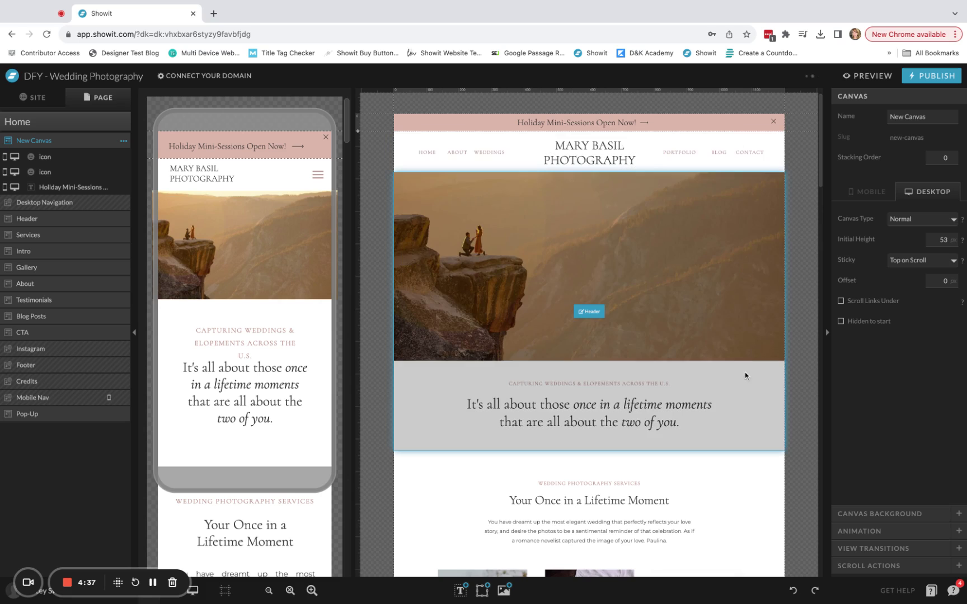
# Check the Desktop Navigation canvas's stacking order and set the banner canvas's stacking order to 10
pyautogui.scroll(-3, 728, 229)
pyautogui.scroll(3, 722, 212)
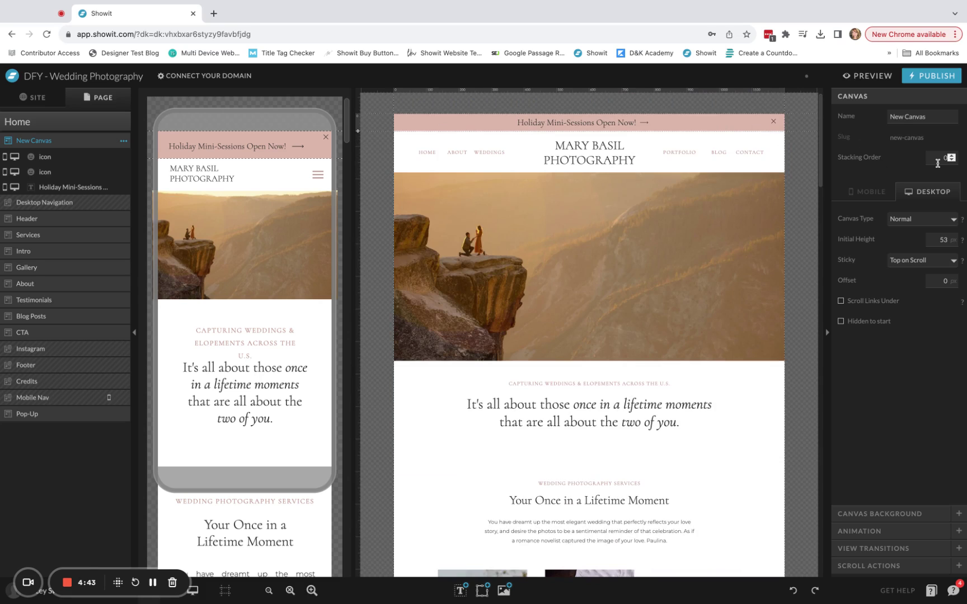
pyautogui.click(701, 166)
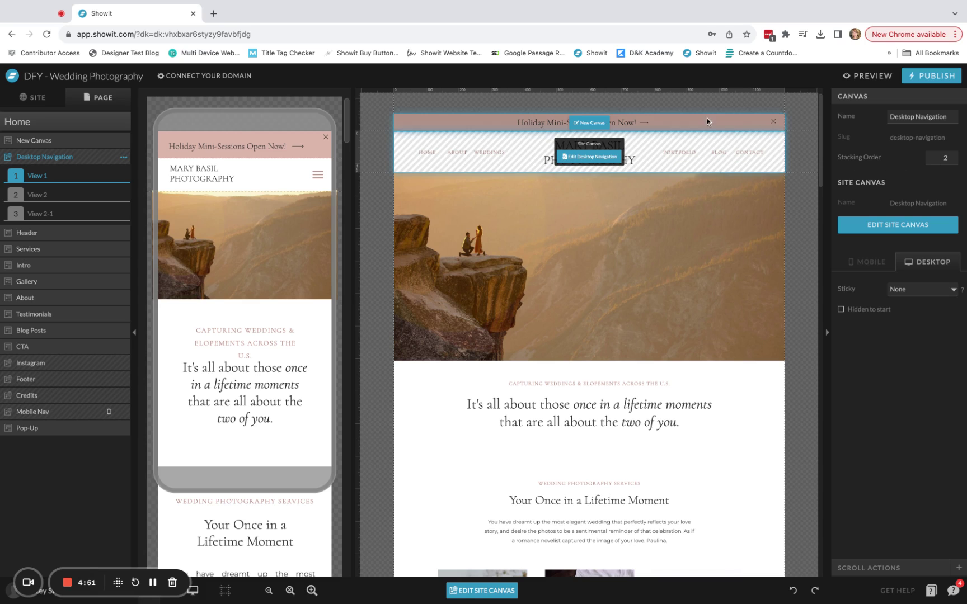
pyautogui.click(674, 122)
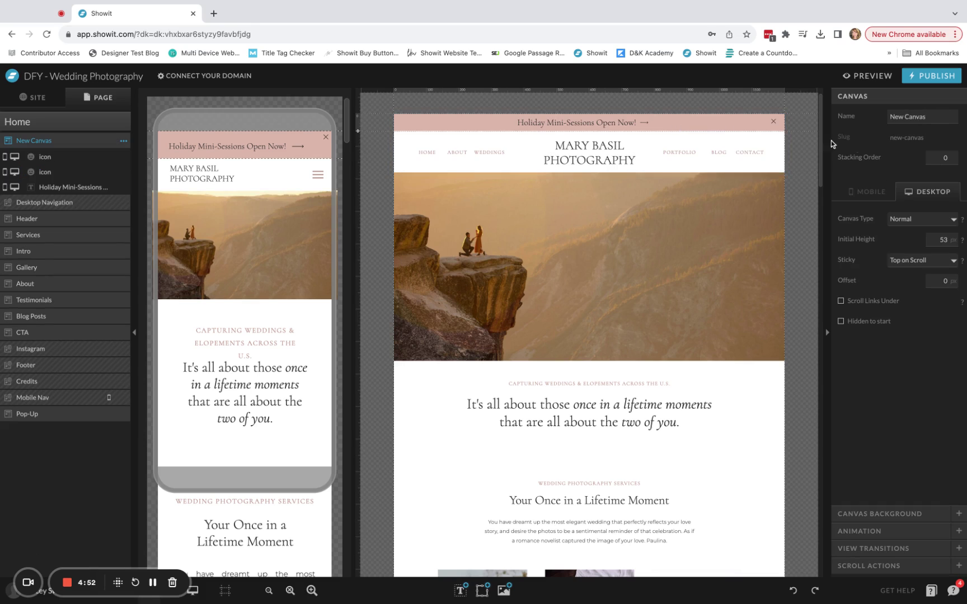
pyautogui.click(939, 157)
pyautogui.write('10')
pyautogui.click(902, 444)
# Preview the desktop Home page, scroll to check the sticky banner, dismiss the free-guide pop-up and close the preview
pyautogui.click(869, 76)
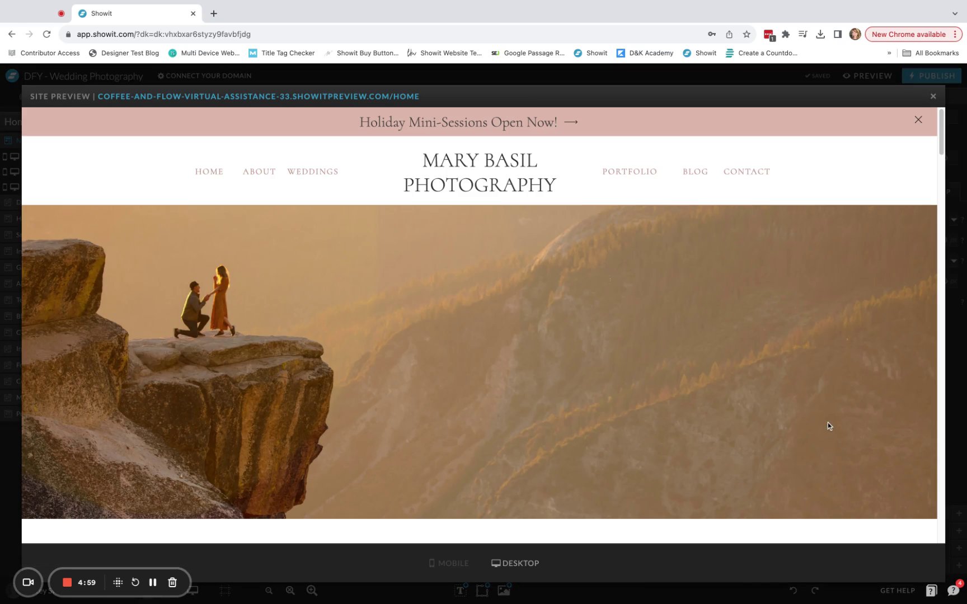
pyautogui.scroll(-10, 828, 421)
pyautogui.scroll(-15, 824, 421)
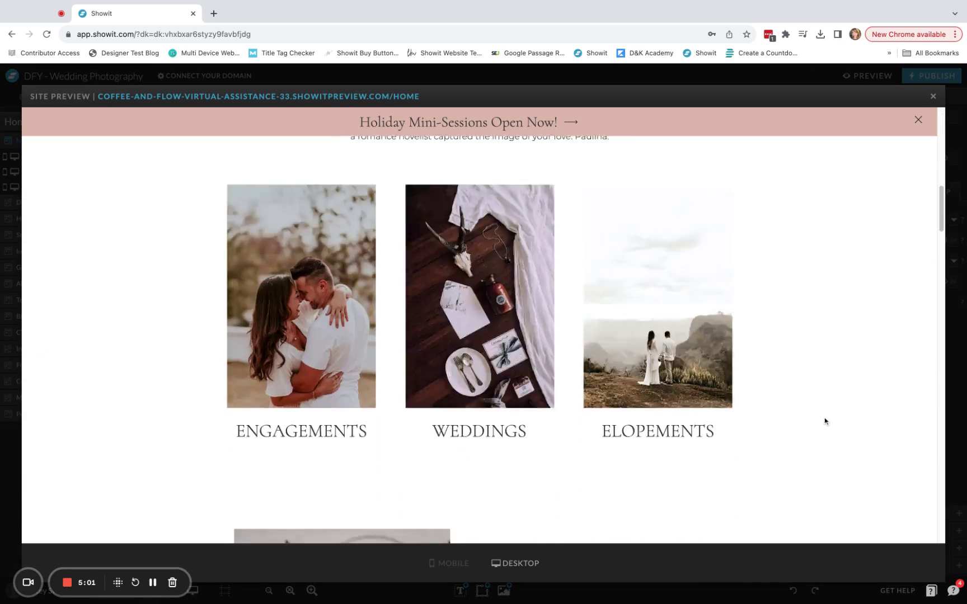
pyautogui.scroll(-5, 824, 418)
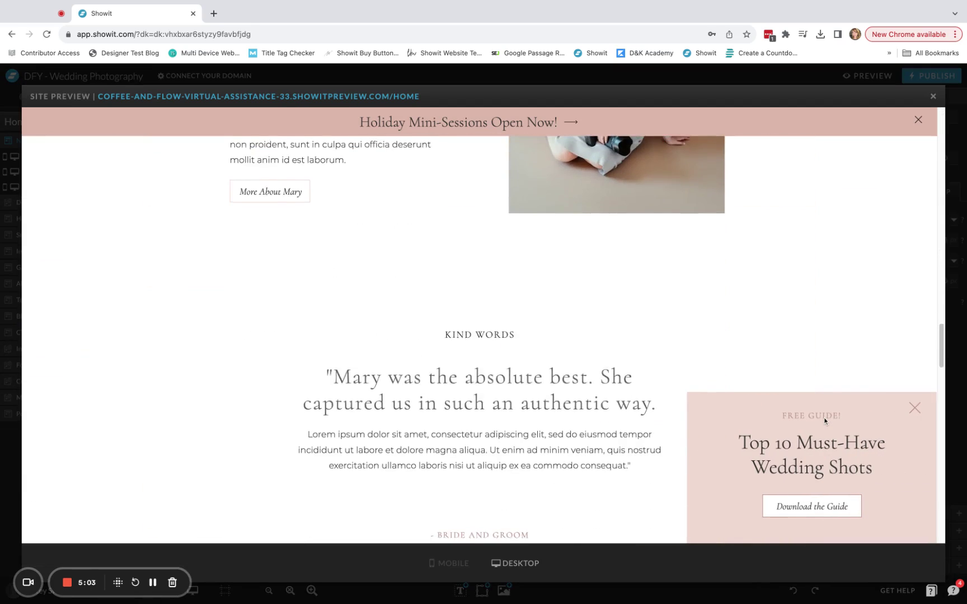
pyautogui.scroll(10, 824, 418)
pyautogui.click(920, 417)
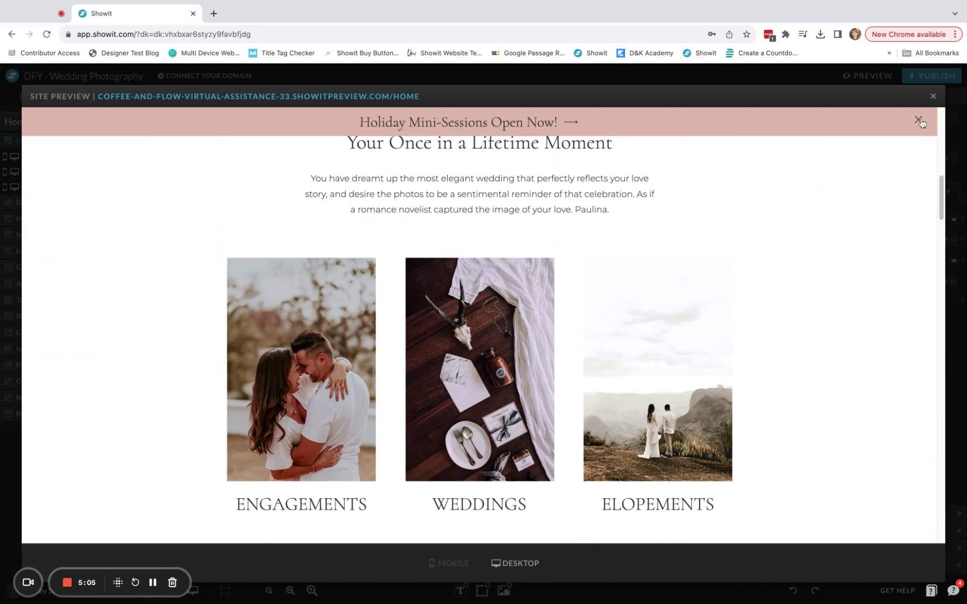
pyautogui.click(932, 96)
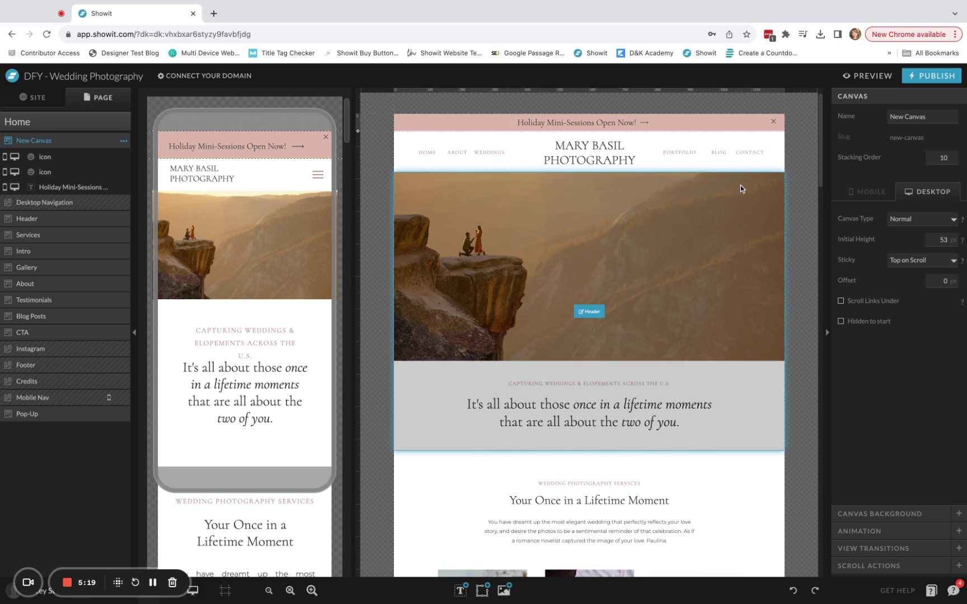
# Add a scroll action to the Services canvas with the On Screen trigger and Show Canvas action, and open its target canvas choices
pyautogui.moveTo(656, 140)
pyautogui.scroll(-3, 723, 401)
pyautogui.scroll(3, 722, 401)
pyautogui.moveTo(577, 157)
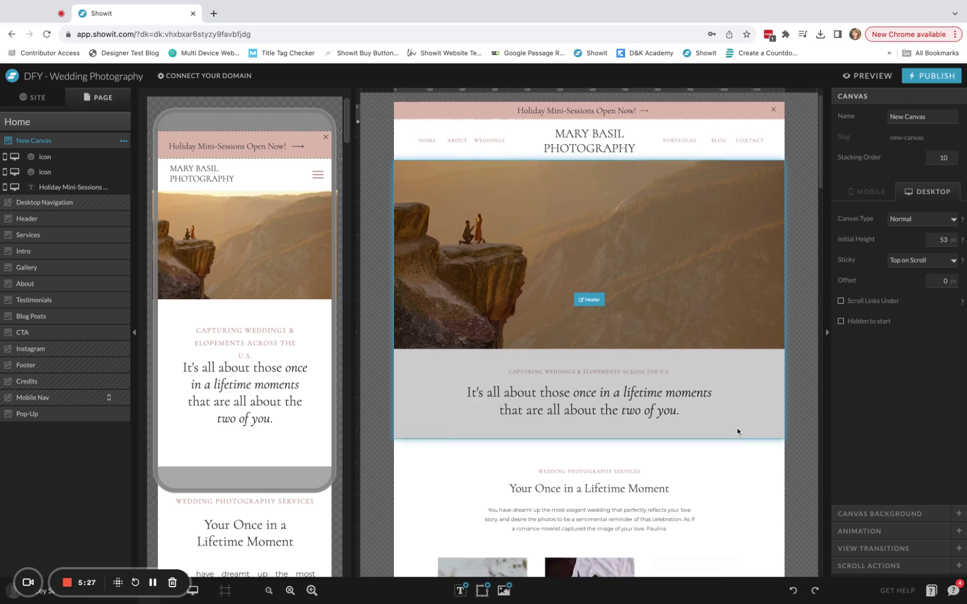
pyautogui.scroll(-1, 738, 428)
pyautogui.click(740, 451)
pyautogui.scroll(-4, 606, 427)
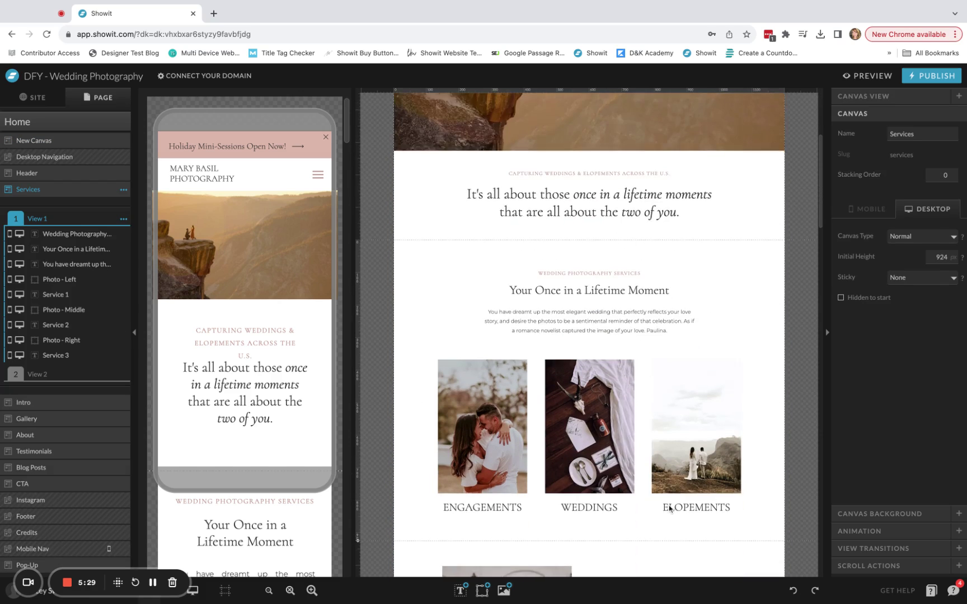
pyautogui.scroll(5, 645, 250)
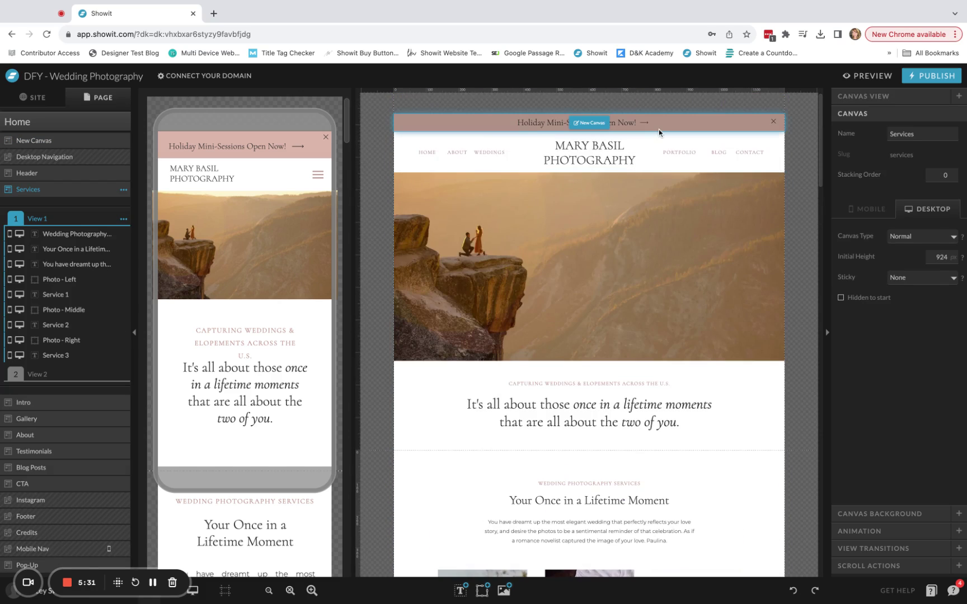
pyautogui.scroll(-3, 727, 476)
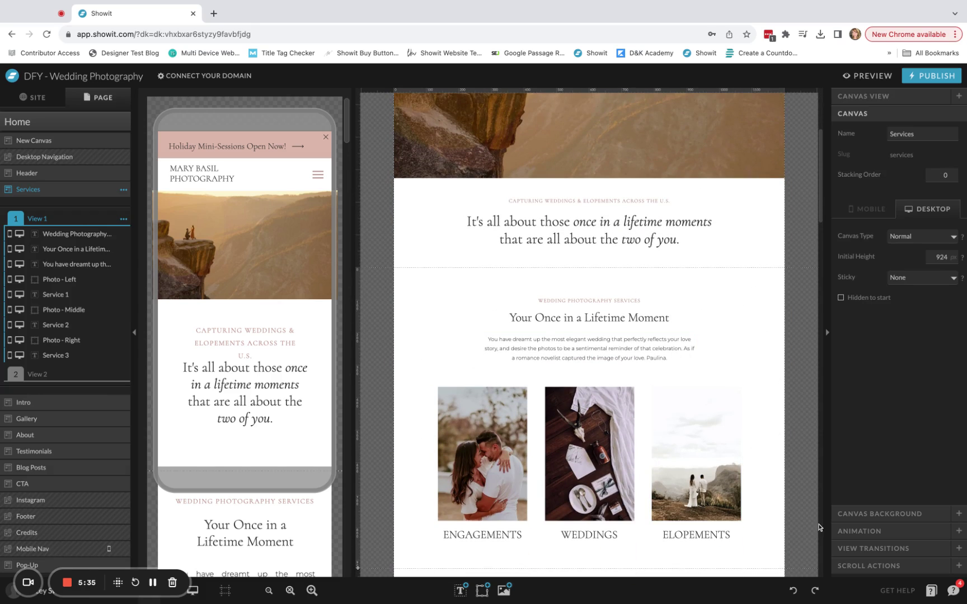
pyautogui.click(865, 567)
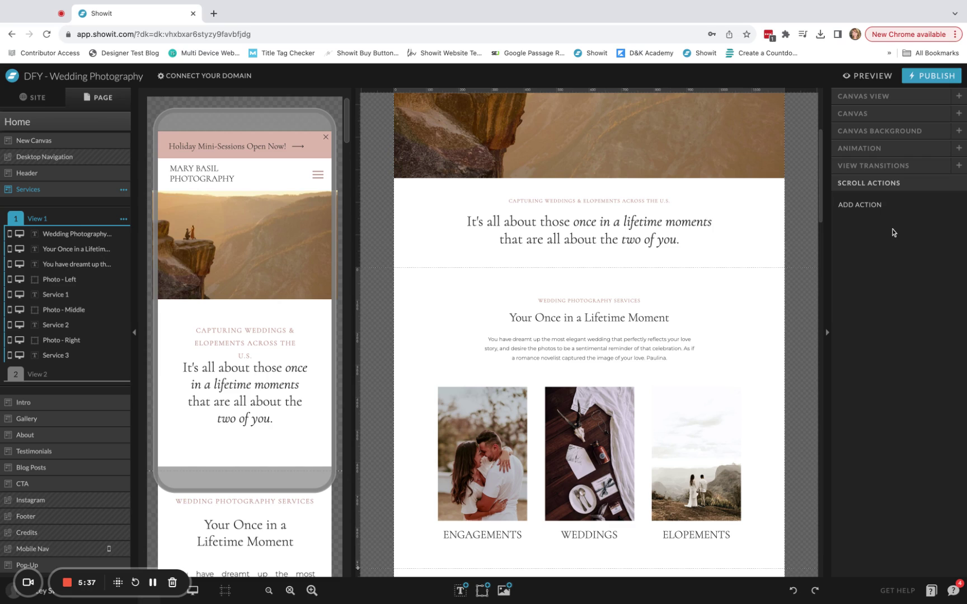
pyautogui.click(866, 206)
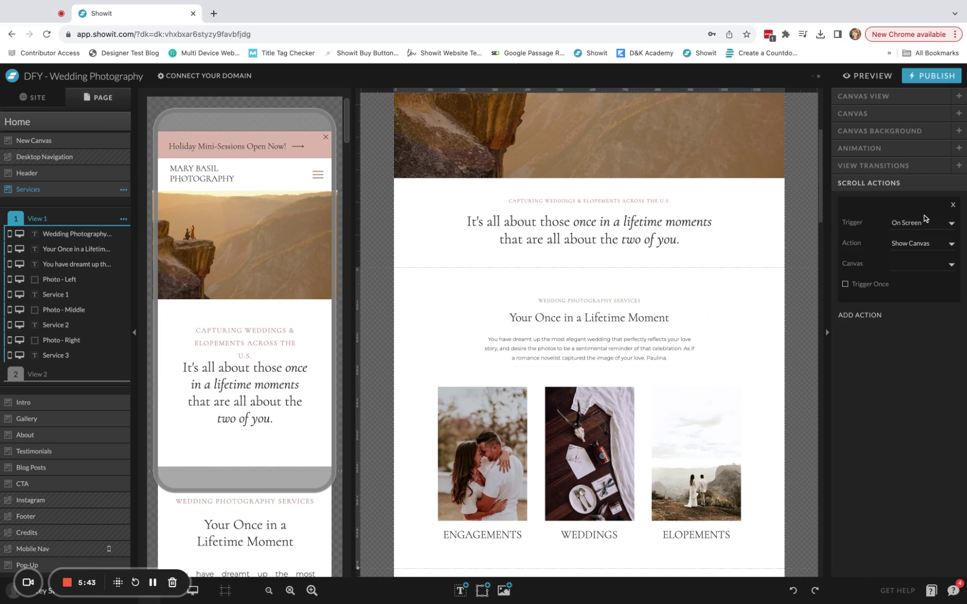
pyautogui.click(932, 268)
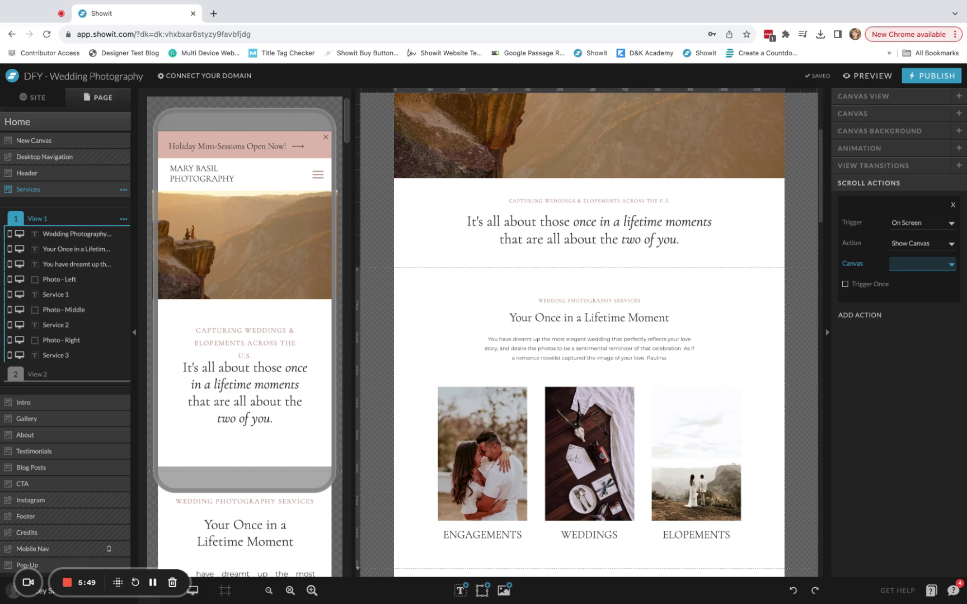
# Rename the banner canvas from New Canvas to "Mini Session Pop-Up"
pyautogui.click(39, 140)
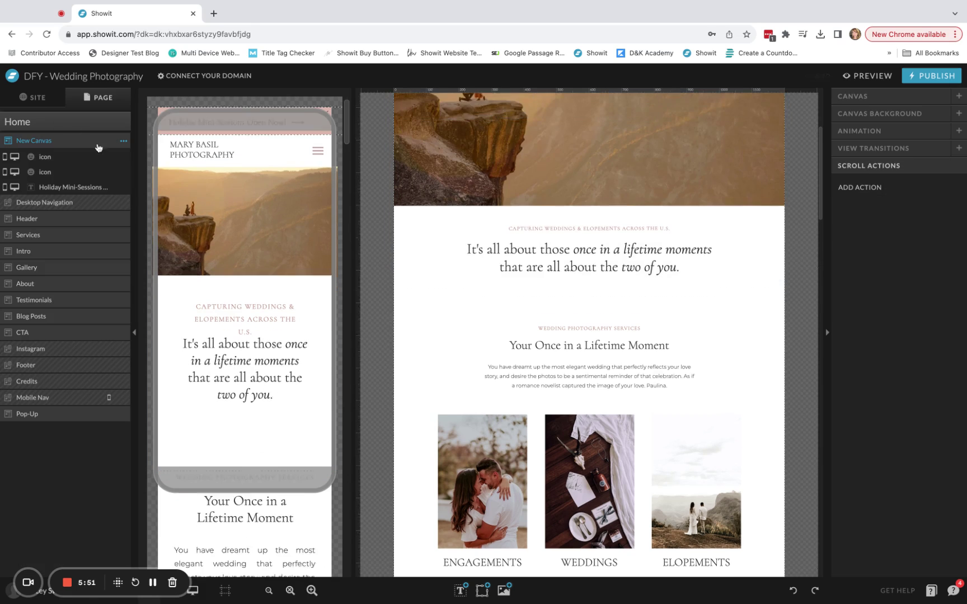
pyautogui.click(124, 143)
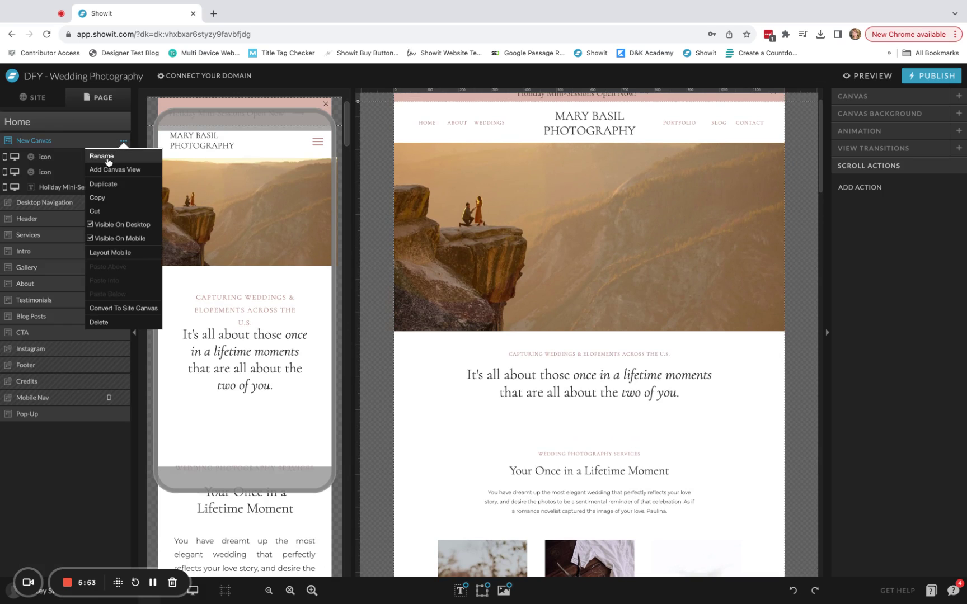
pyautogui.click(108, 156)
pyautogui.write('Min')
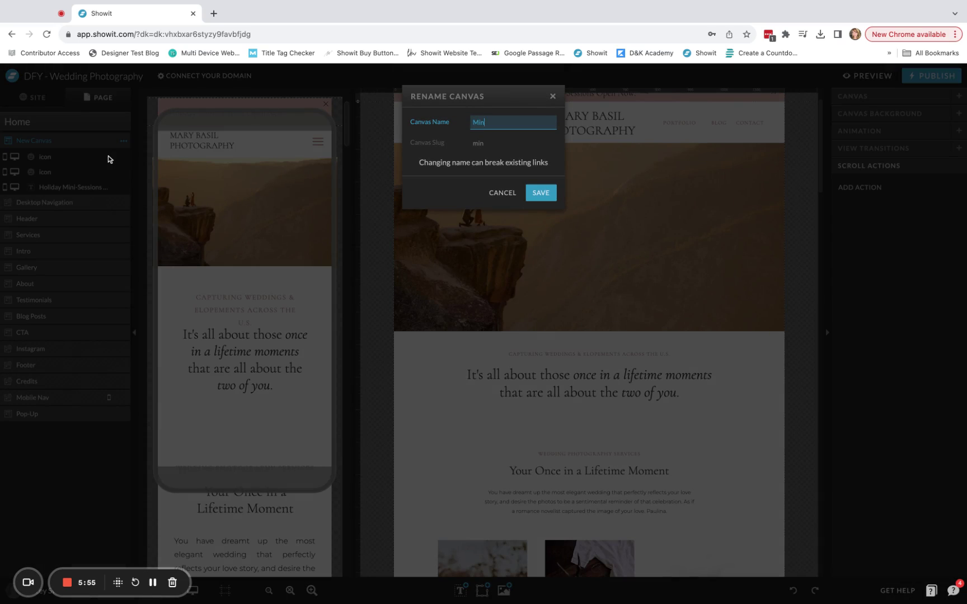
pyautogui.write('i Session Pop-Up')
pyautogui.click(541, 193)
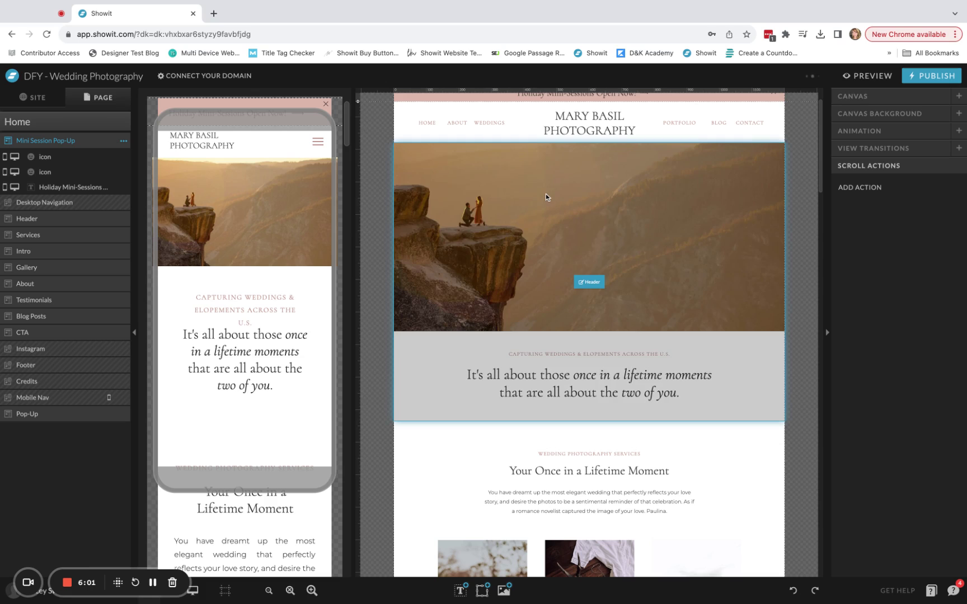
# Set the Services scroll action to show the Mini Session Pop-Up canvas and enable Trigger Once
pyautogui.click(732, 460)
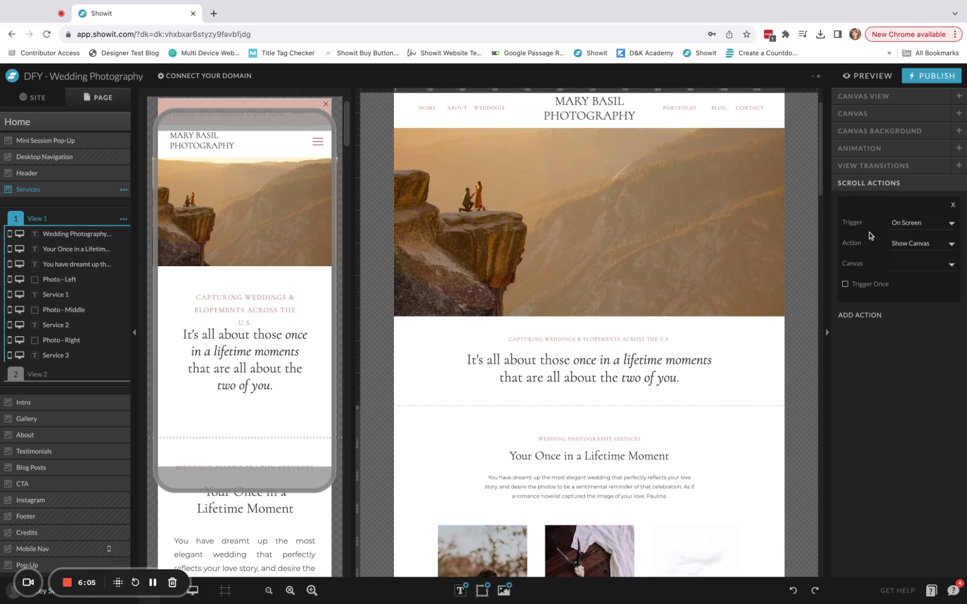
pyautogui.click(916, 264)
pyautogui.click(918, 274)
pyautogui.click(846, 284)
pyautogui.click(773, 345)
pyautogui.scroll(1, 782, 322)
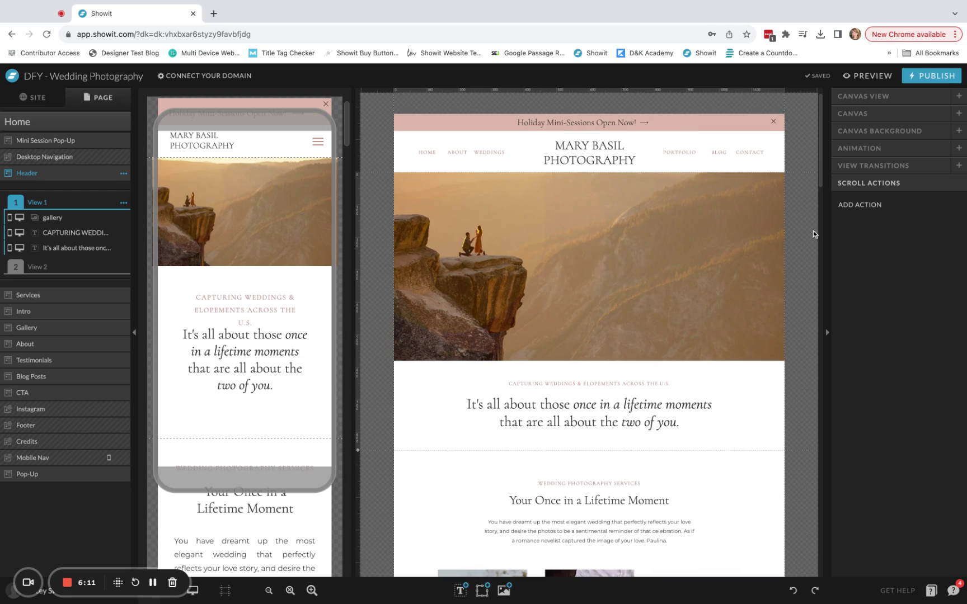
# Set the Mini Session Pop-Up canvas to Hidden to start on both desktop and mobile
pyautogui.click(678, 124)
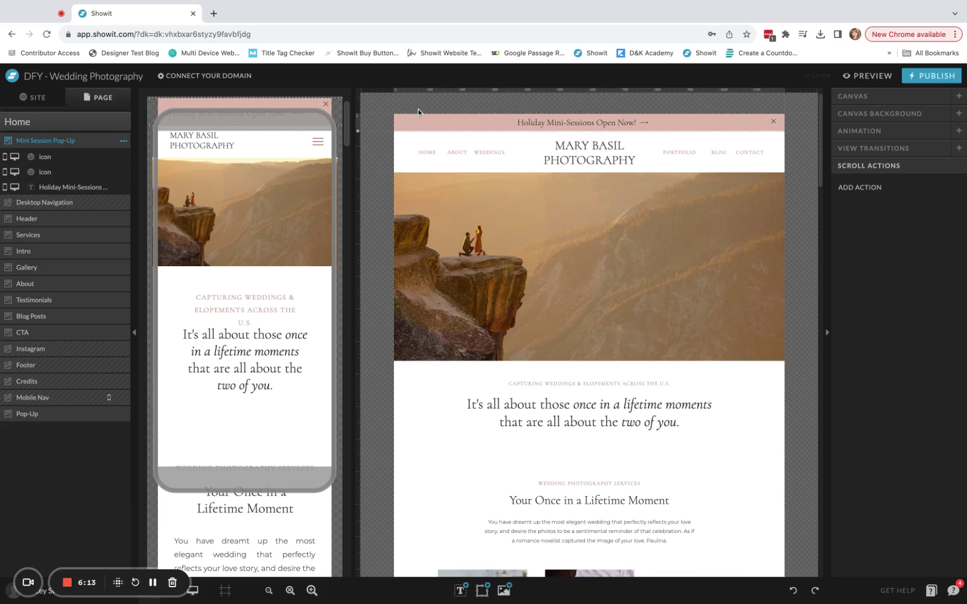
pyautogui.click(863, 97)
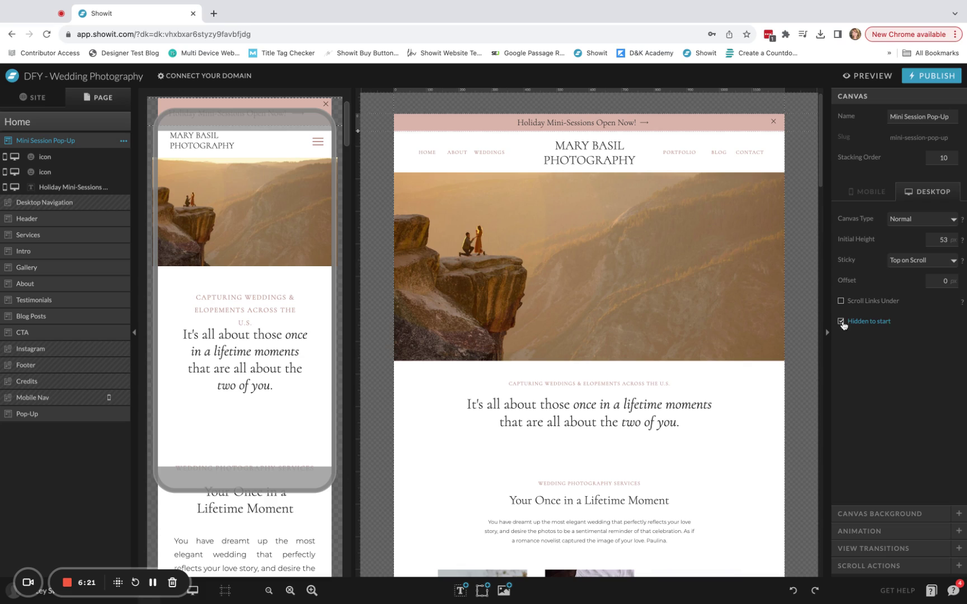
pyautogui.click(864, 191)
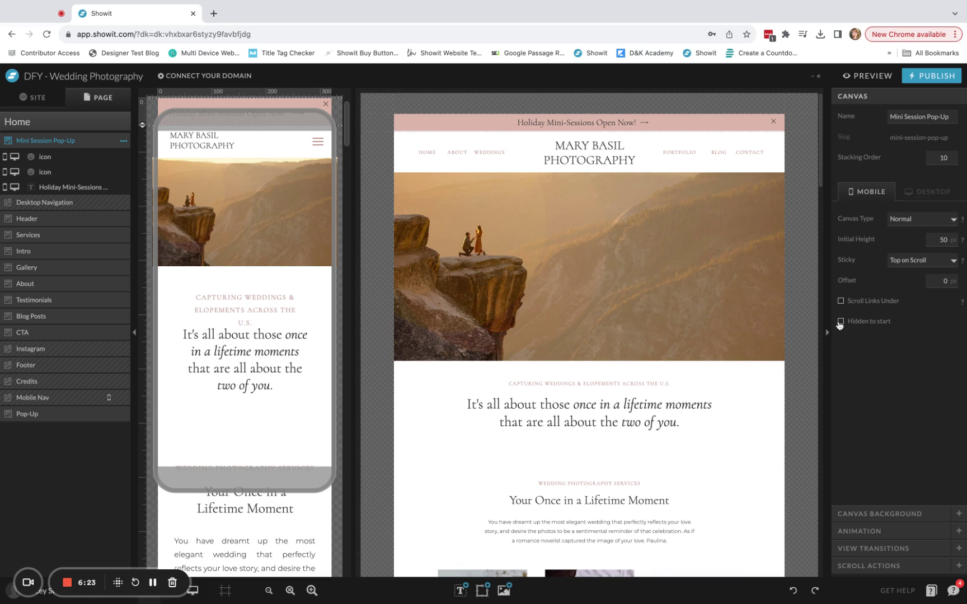
pyautogui.click(910, 191)
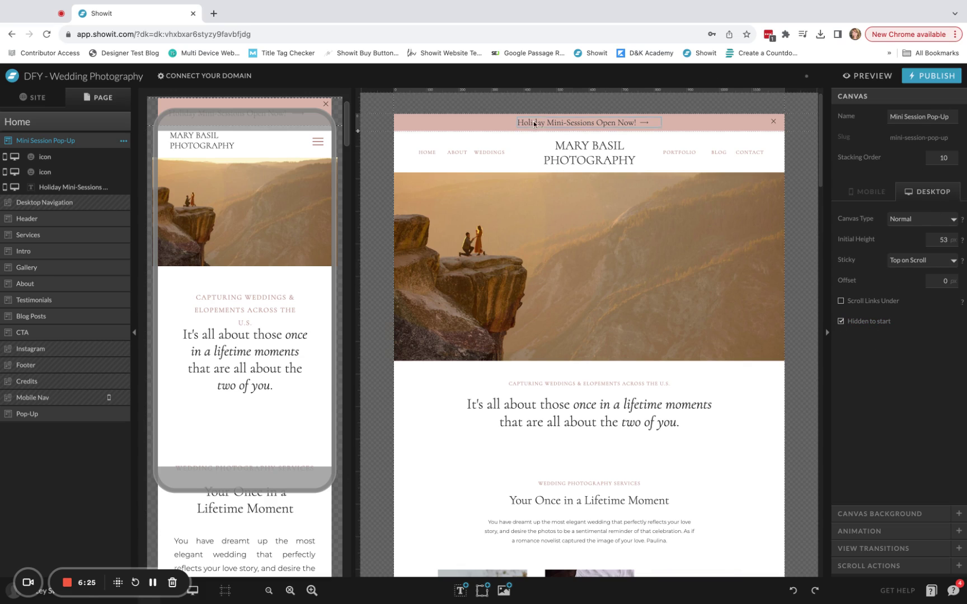
# Preview the Home page on desktop and check the banner while scrolling past the Services section and back to the page start
pyautogui.click(868, 81)
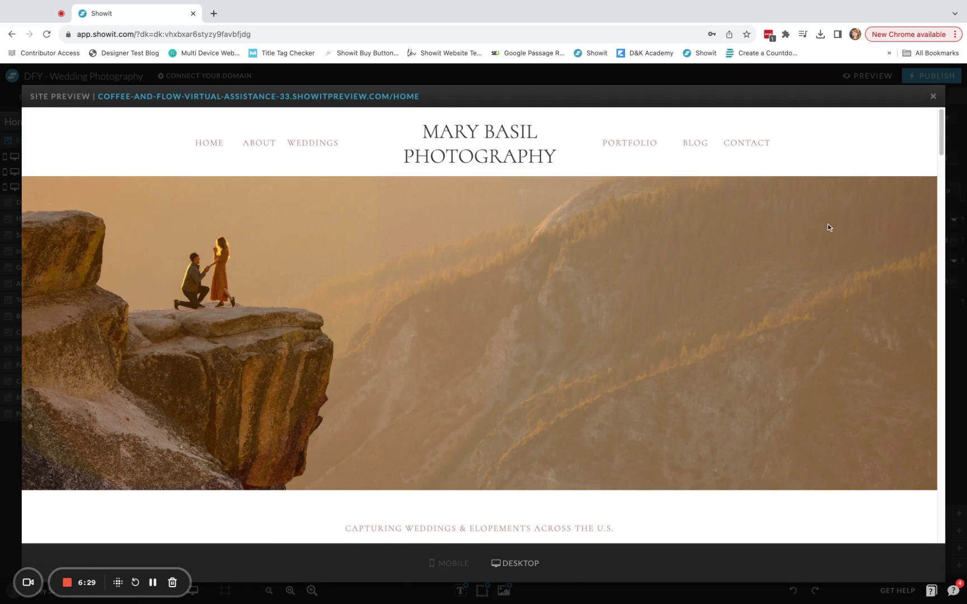
pyautogui.scroll(-10, 848, 262)
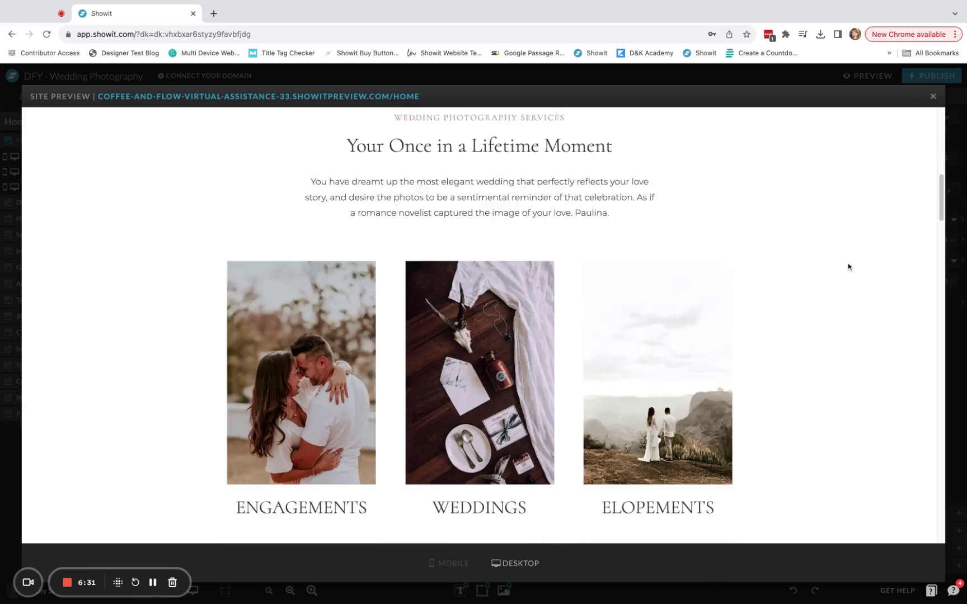
pyautogui.scroll(-2, 848, 267)
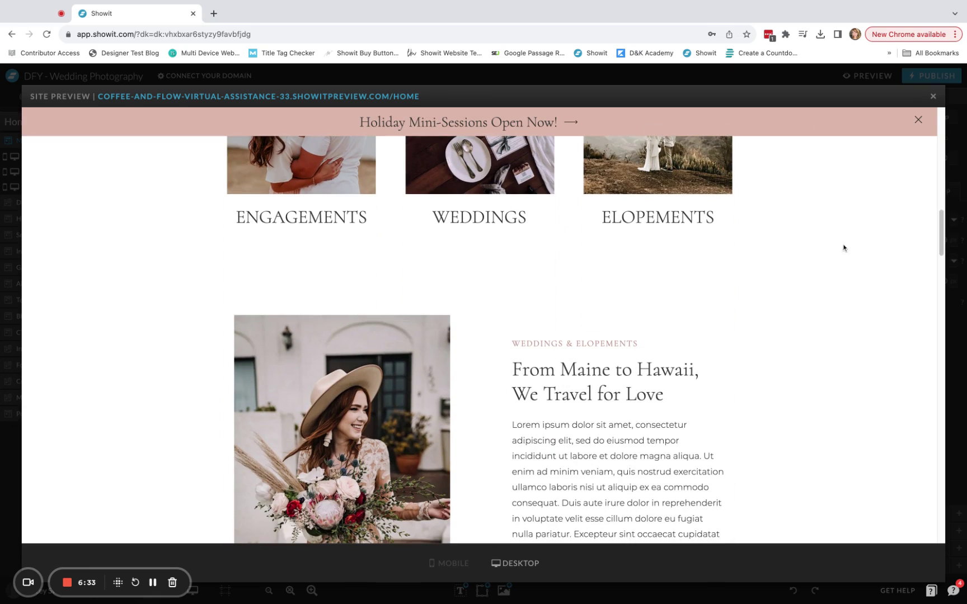
pyautogui.scroll(-10, 762, 275)
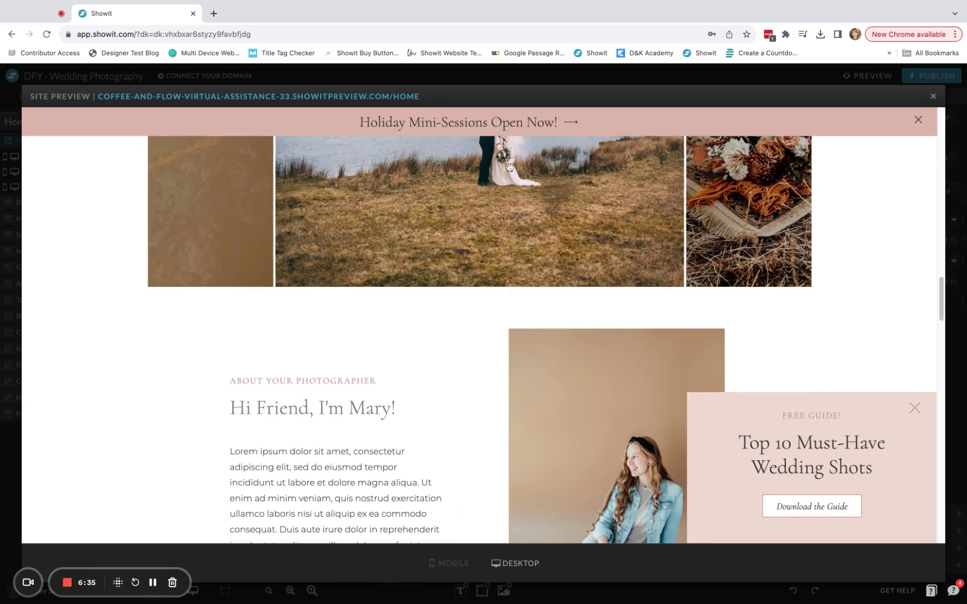
pyautogui.scroll(15, 909, 281)
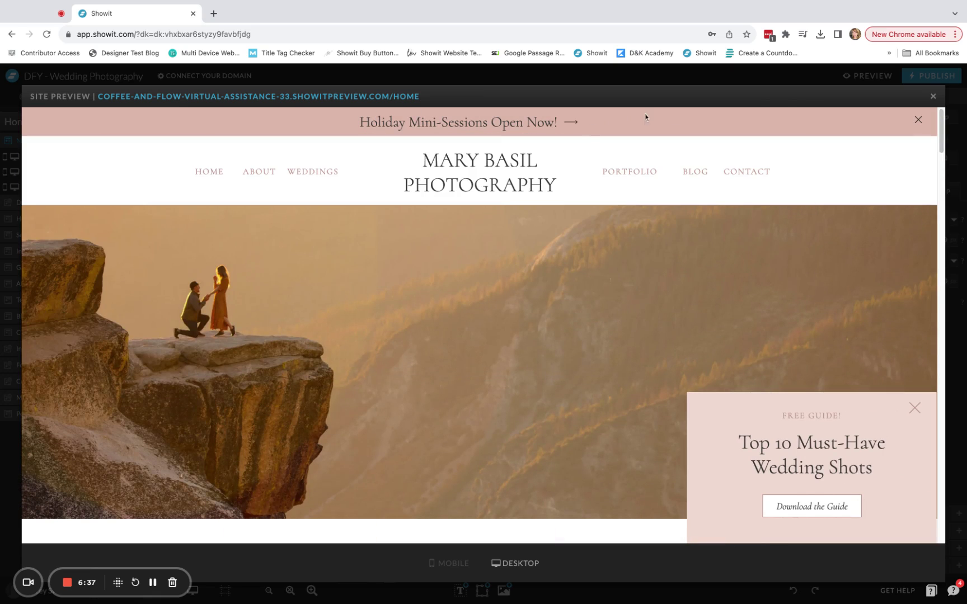
pyautogui.click(932, 98)
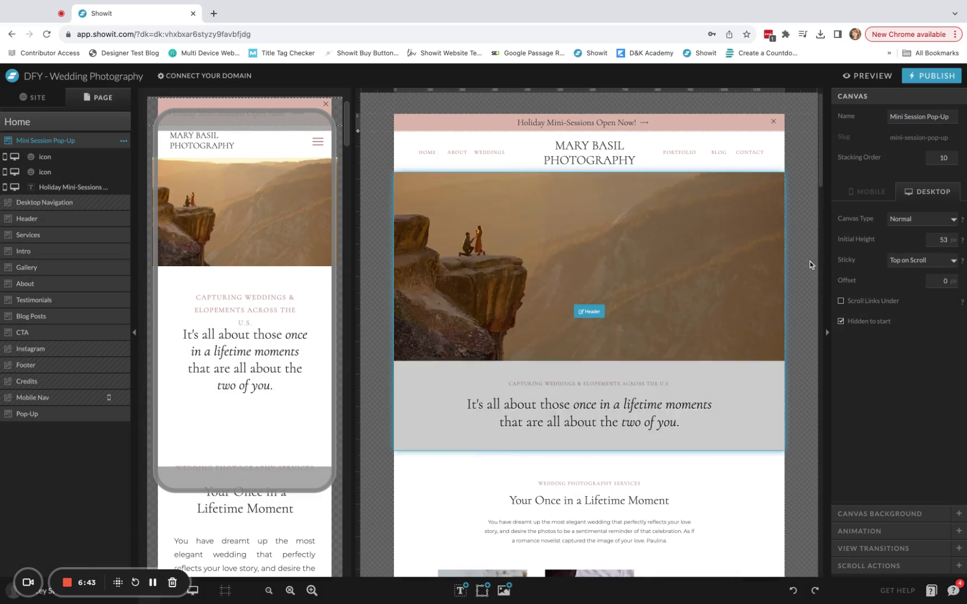
# Set the Mini Session Pop-Up canvas's desktop Canvas In animation to Slide from Down
pyautogui.click(861, 533)
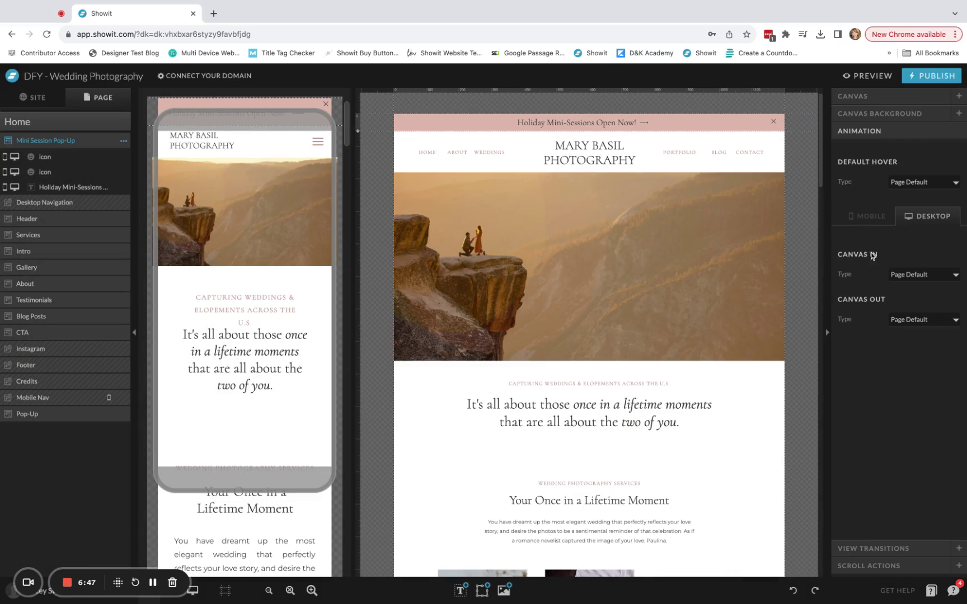
pyautogui.click(926, 277)
pyautogui.click(925, 307)
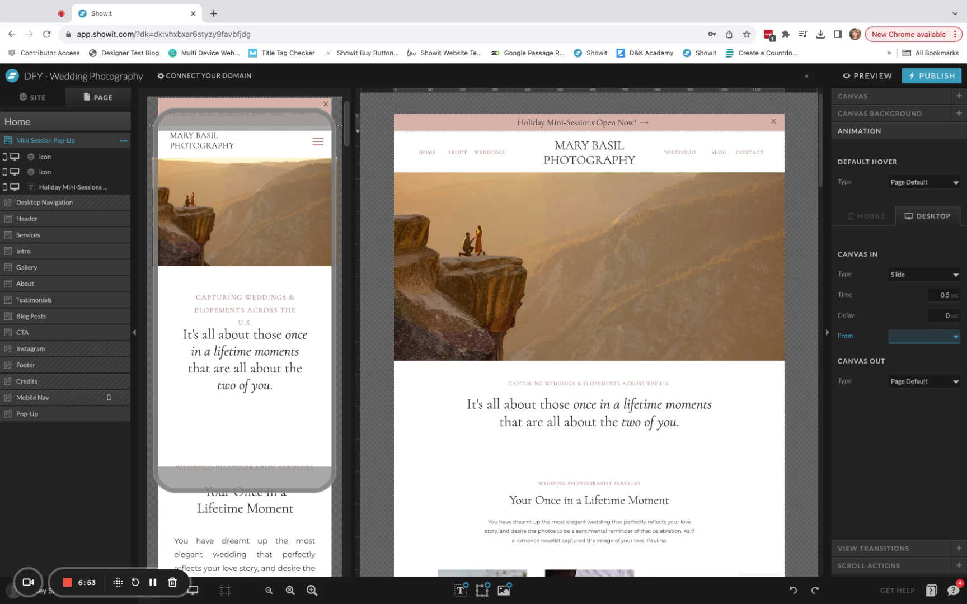
# Preview the desktop page again to check the banner's slide-in at the Services section, and dismiss the banner with its close icon
pyautogui.click(864, 77)
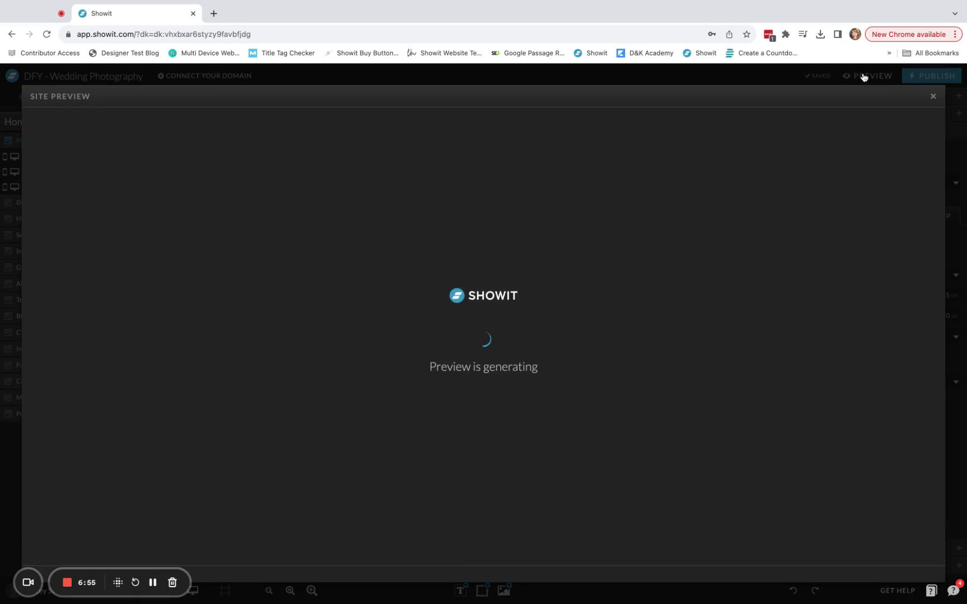
pyautogui.scroll(-7, 775, 338)
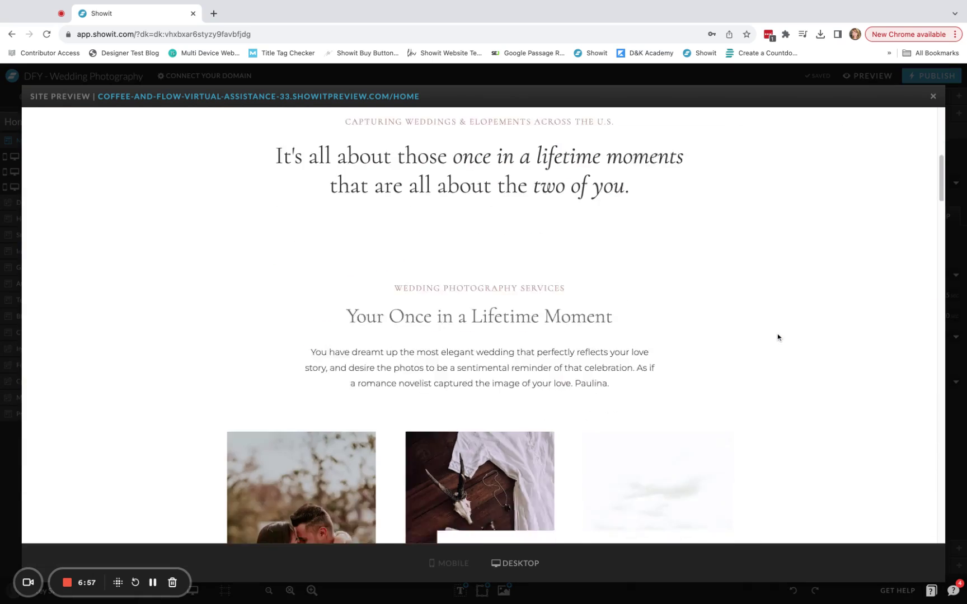
pyautogui.scroll(-7, 777, 337)
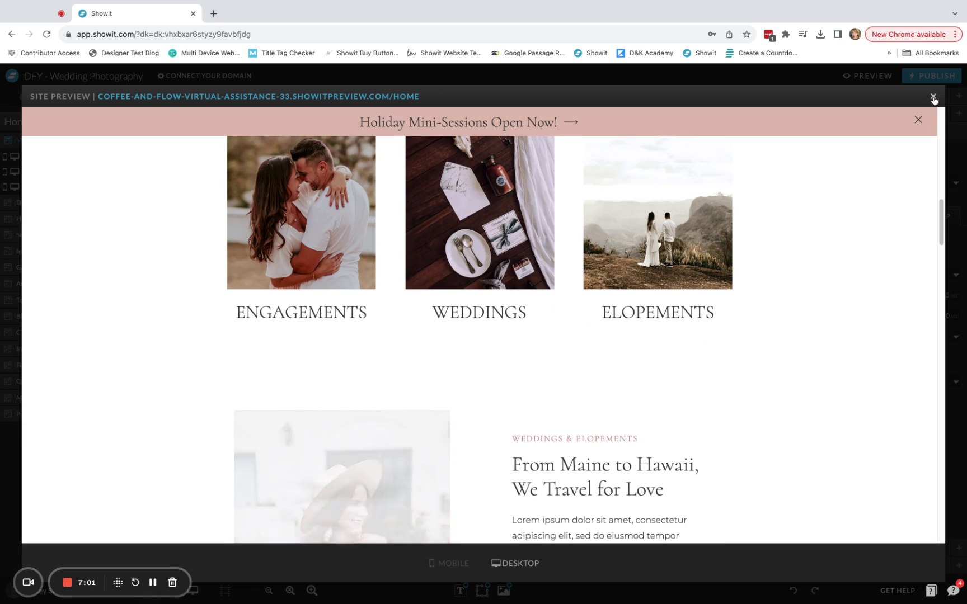
pyautogui.click(919, 122)
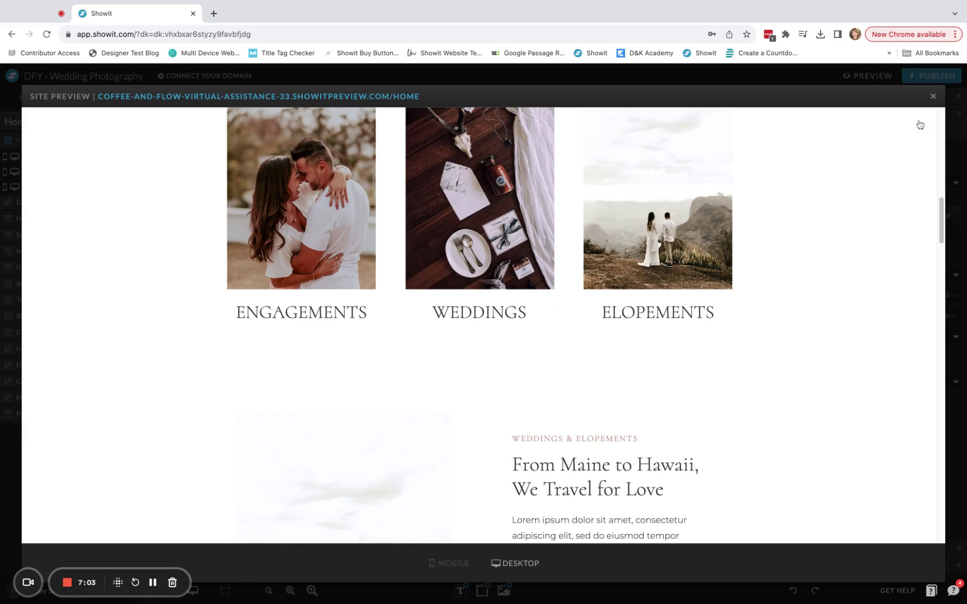
pyautogui.click(932, 97)
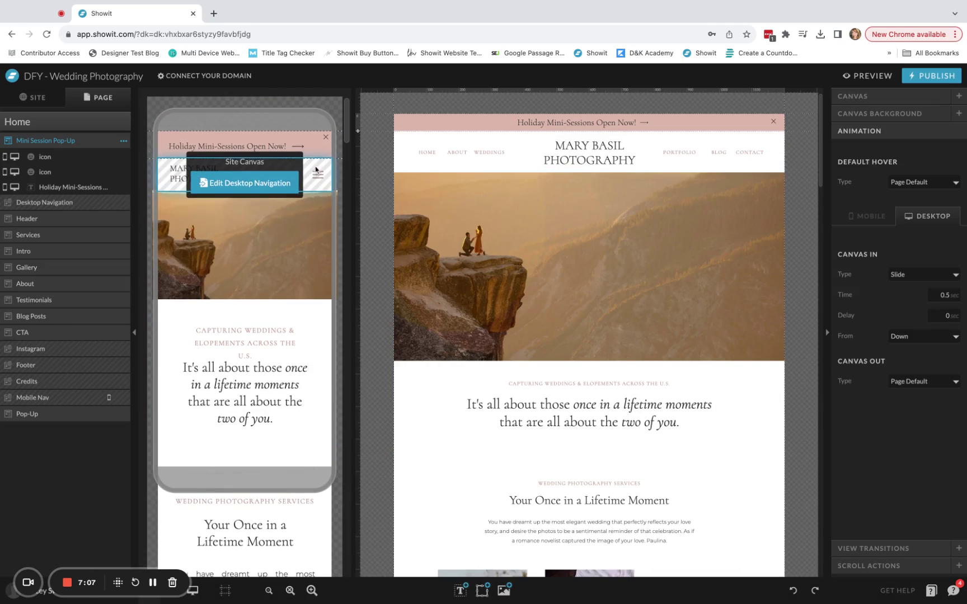
# Preview the mobile version of the Home page and check the banner while scrolling past the Services section
pyautogui.click(868, 76)
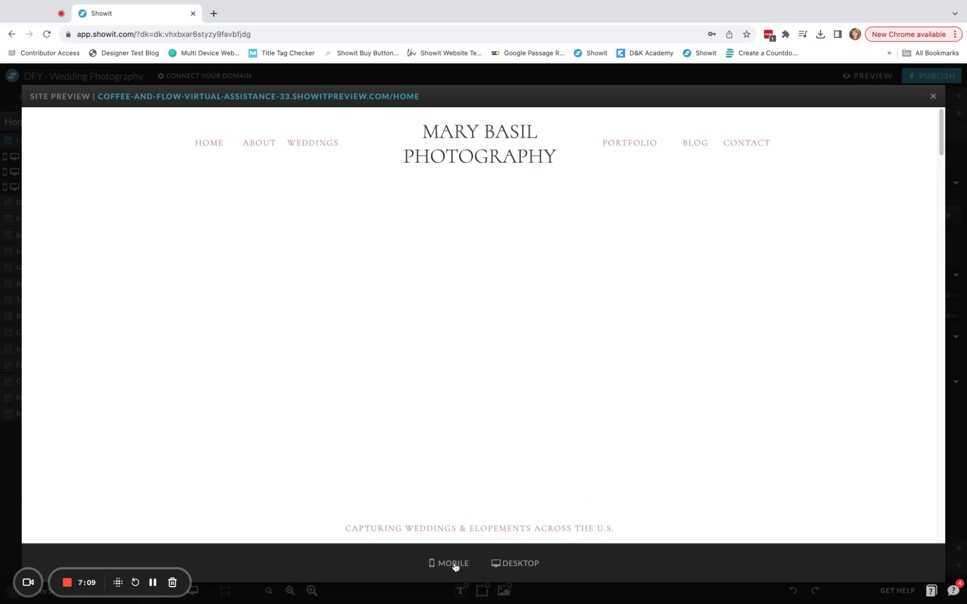
pyautogui.click(451, 563)
pyautogui.scroll(-15, 553, 323)
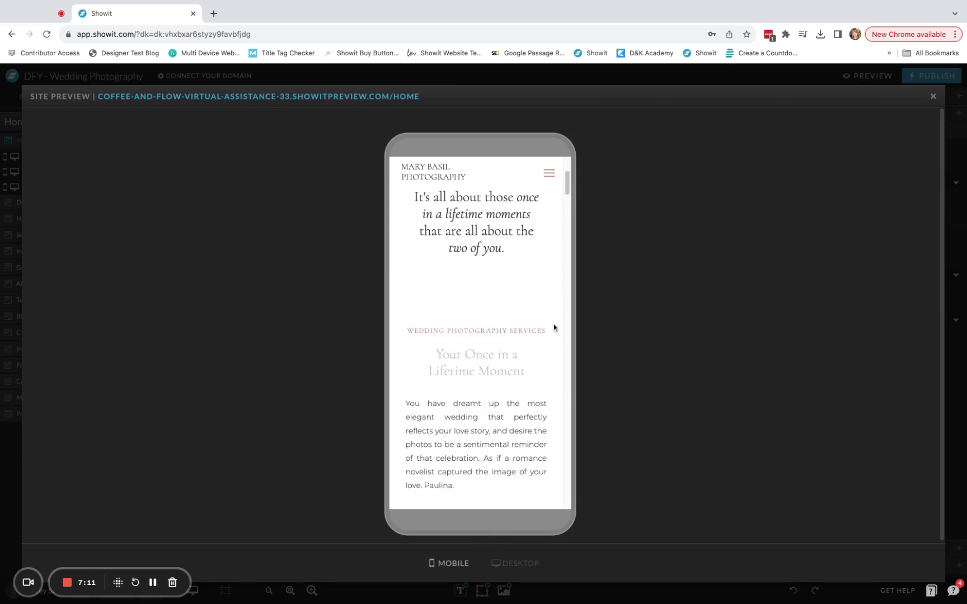
pyautogui.scroll(-8, 554, 328)
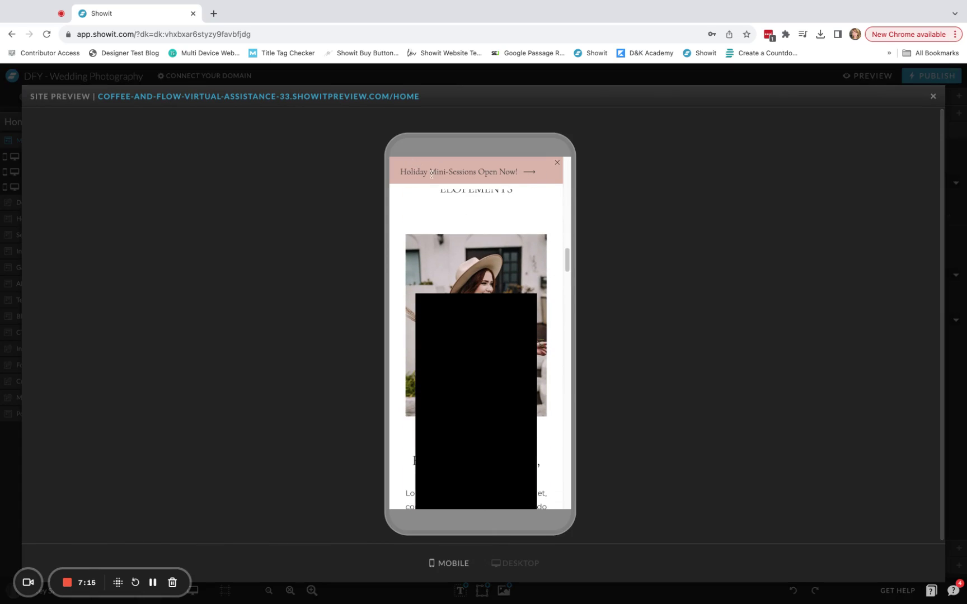
pyautogui.scroll(5, 557, 375)
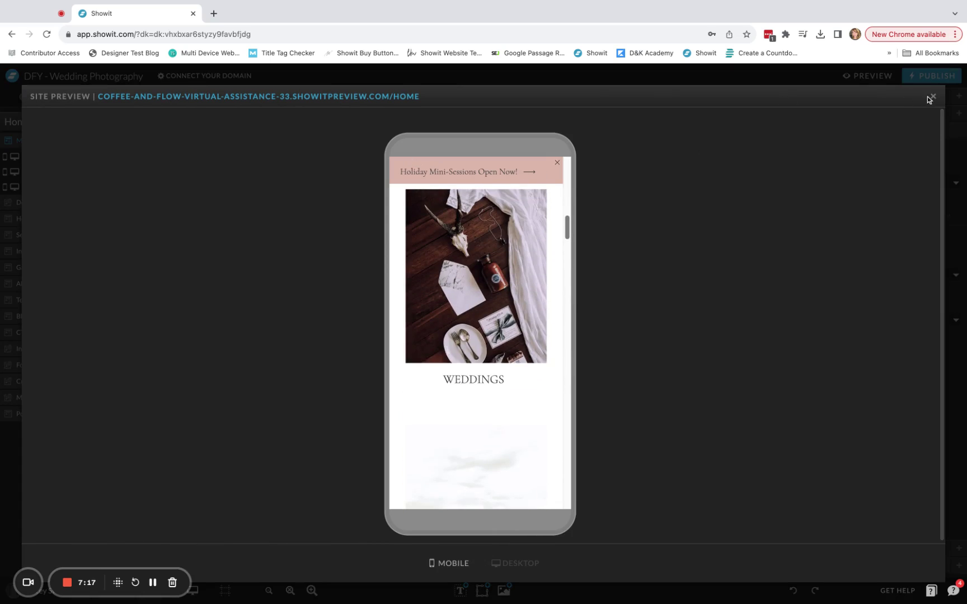
pyautogui.click(929, 98)
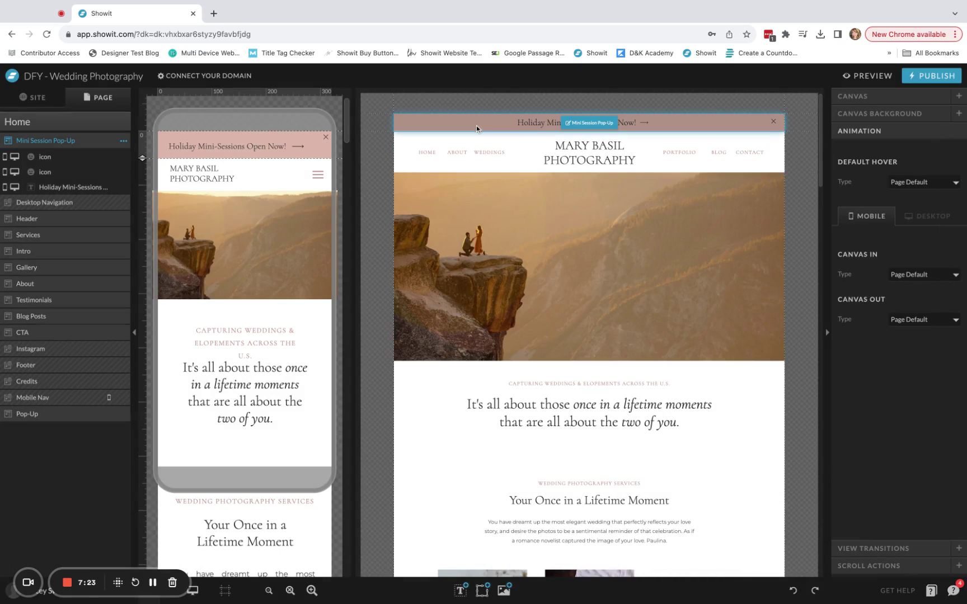
# Apply the existing Canvas Set to all pages and blog templates, and save the assignment
pyautogui.click(462, 125)
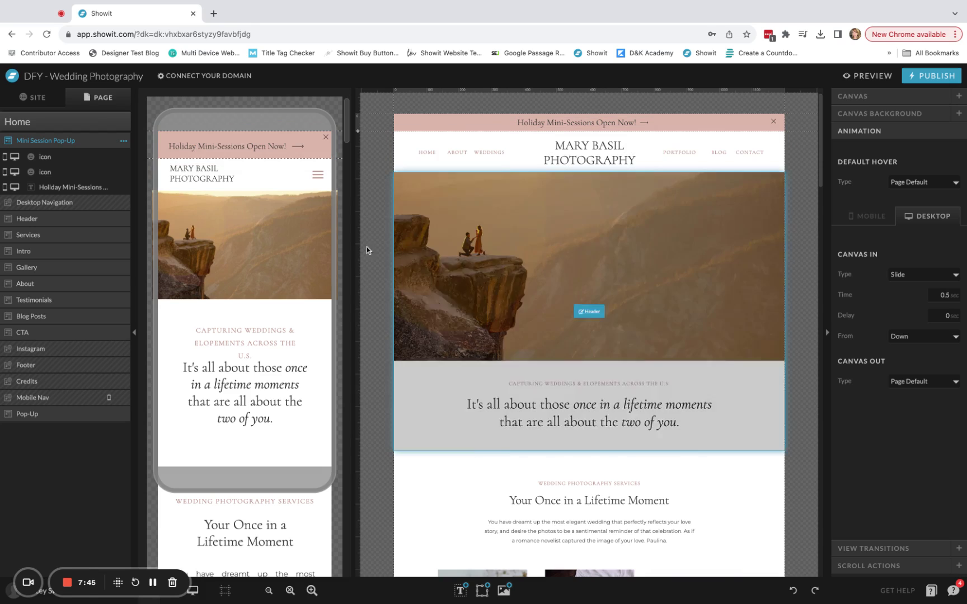
pyautogui.click(35, 98)
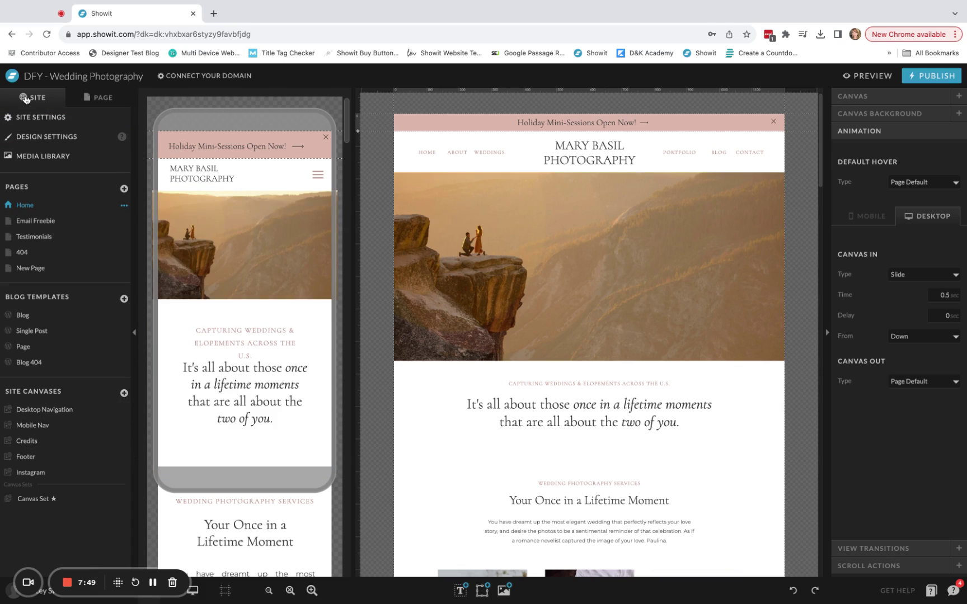
pyautogui.click(32, 502)
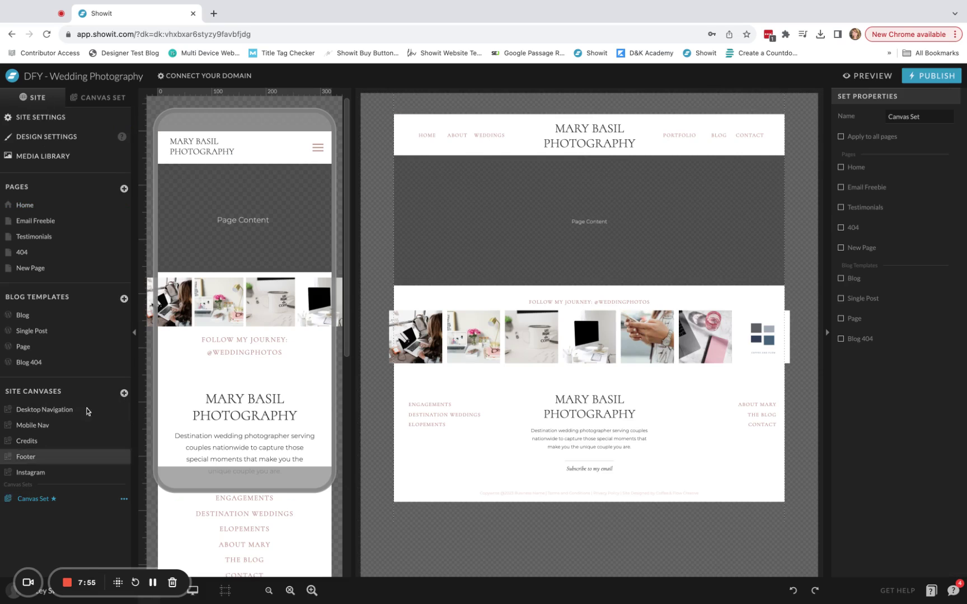
pyautogui.click(107, 98)
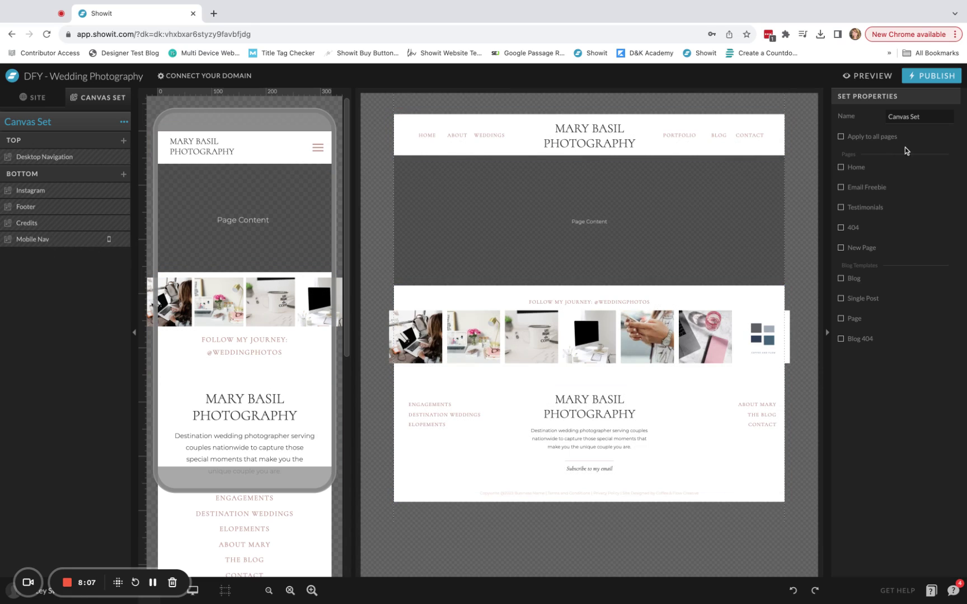
pyautogui.click(841, 137)
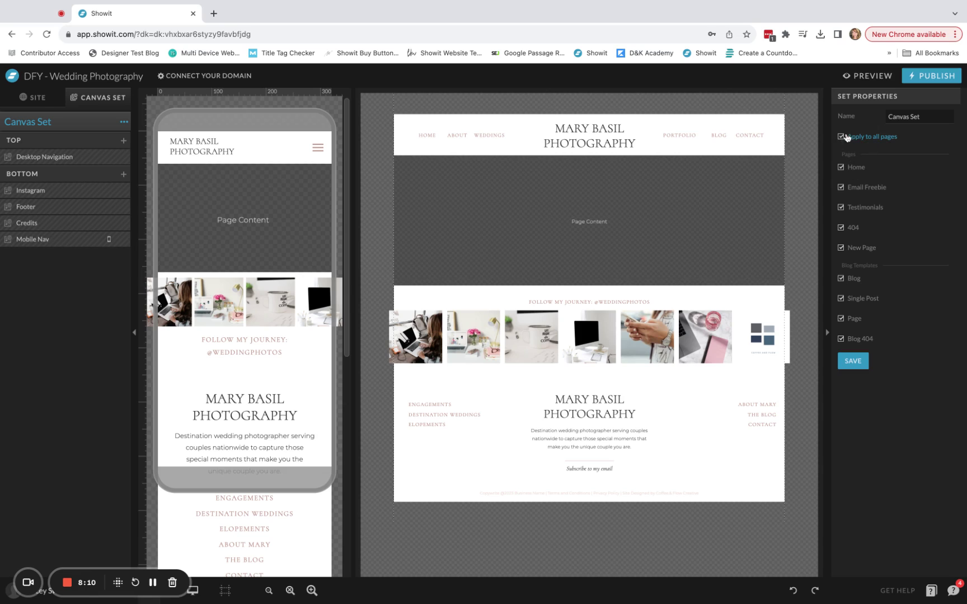
pyautogui.click(855, 363)
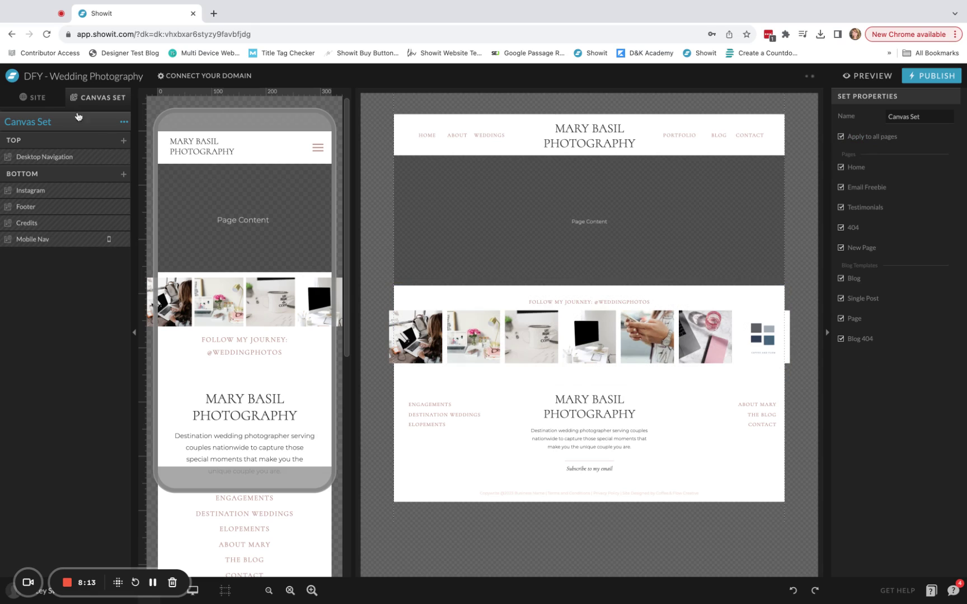
# Create a new canvas set among the site canvases and rename it "Mini Sessions"
pyautogui.click(31, 99)
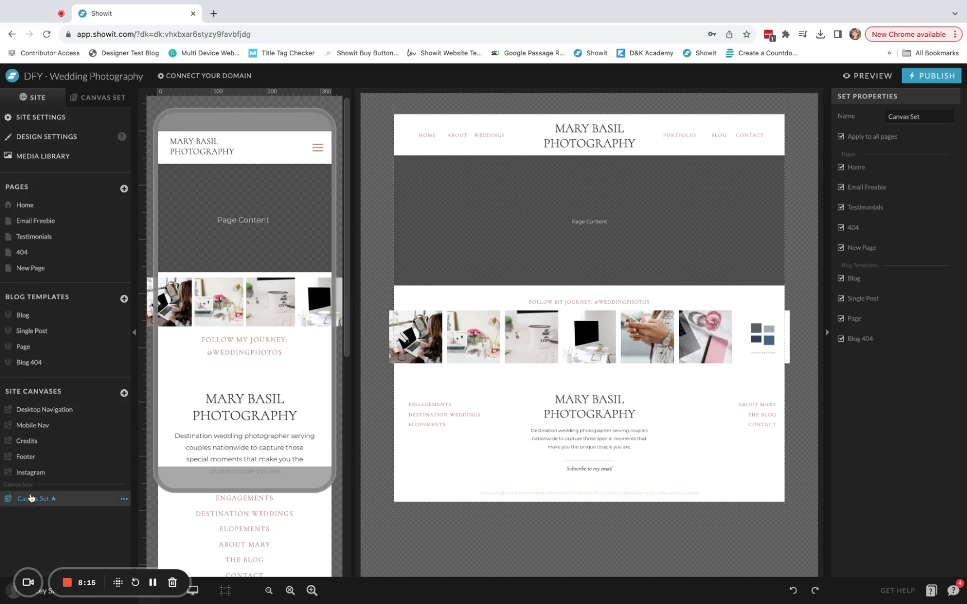
pyautogui.click(486, 197)
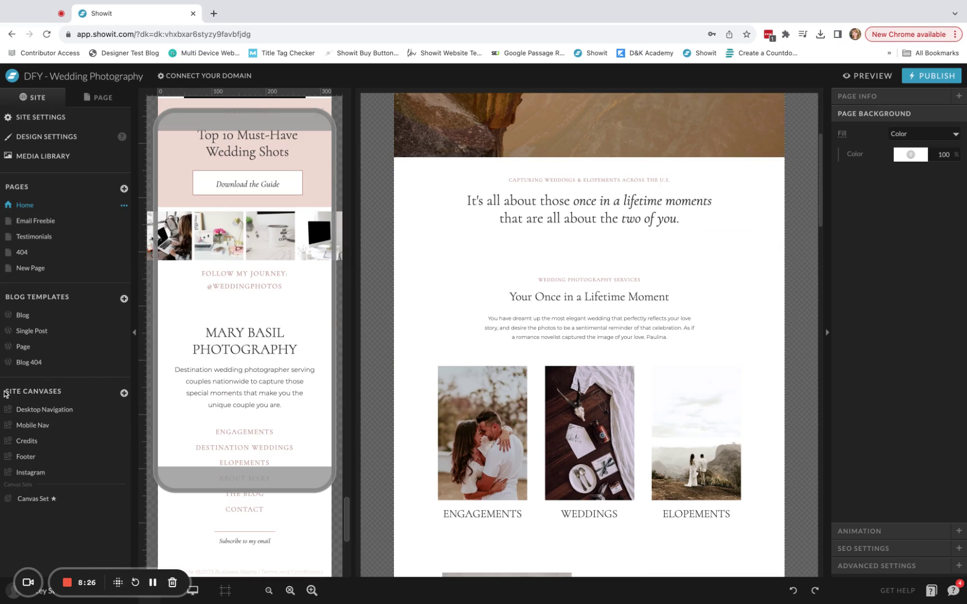
pyautogui.click(123, 393)
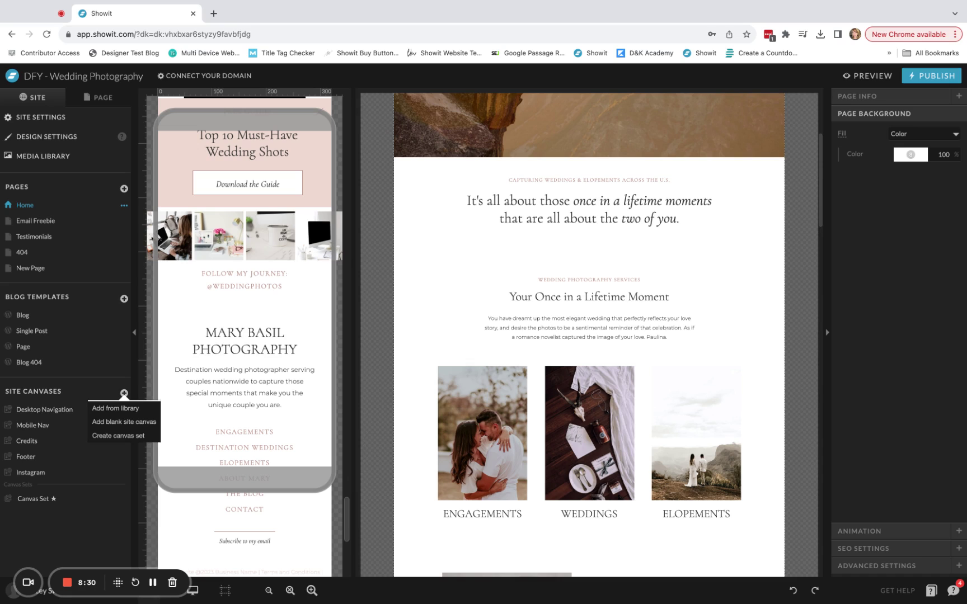
pyautogui.click(135, 440)
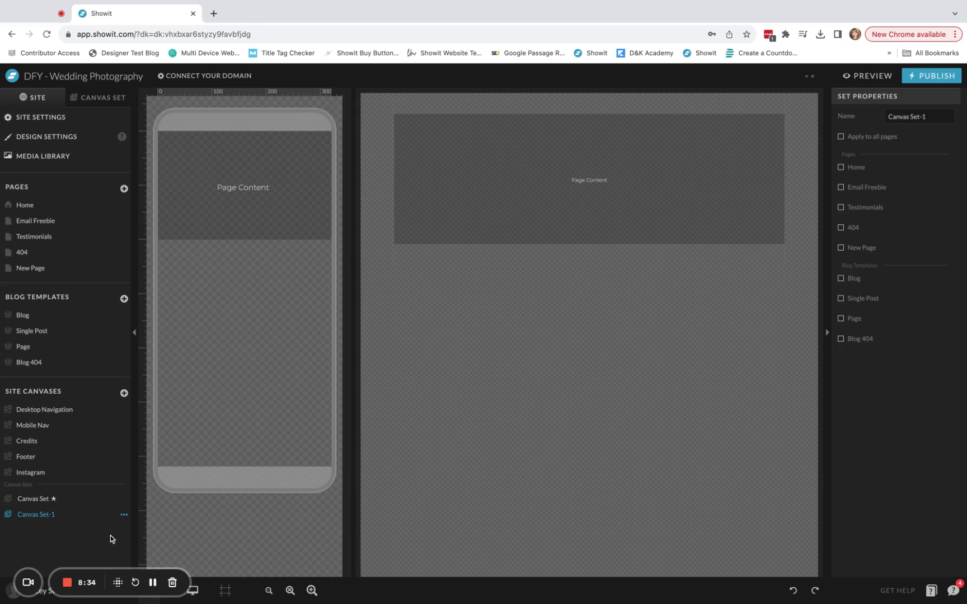
pyautogui.click(126, 518)
pyautogui.click(129, 544)
pyautogui.write('Mini Sessions')
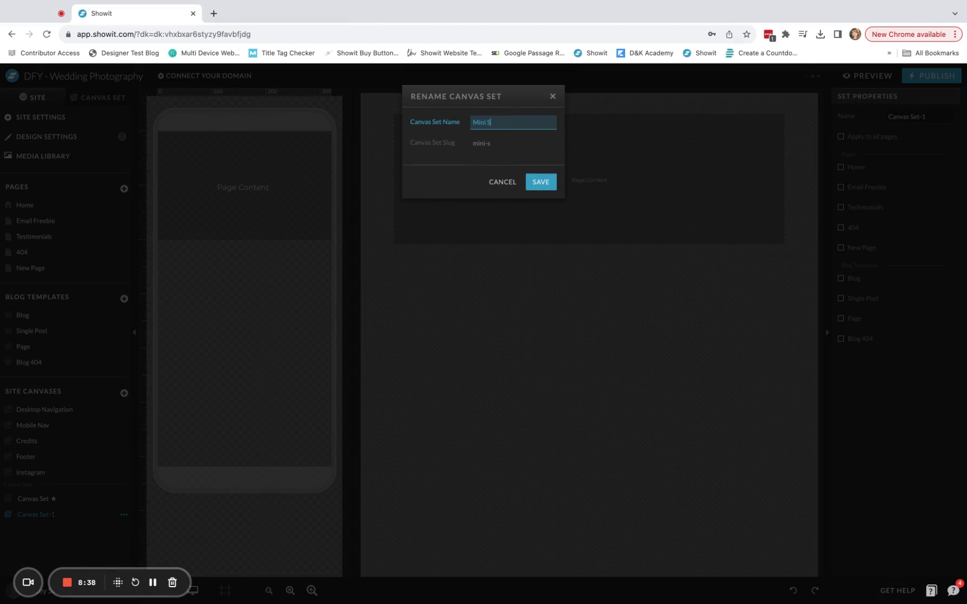
pyautogui.press('Return')
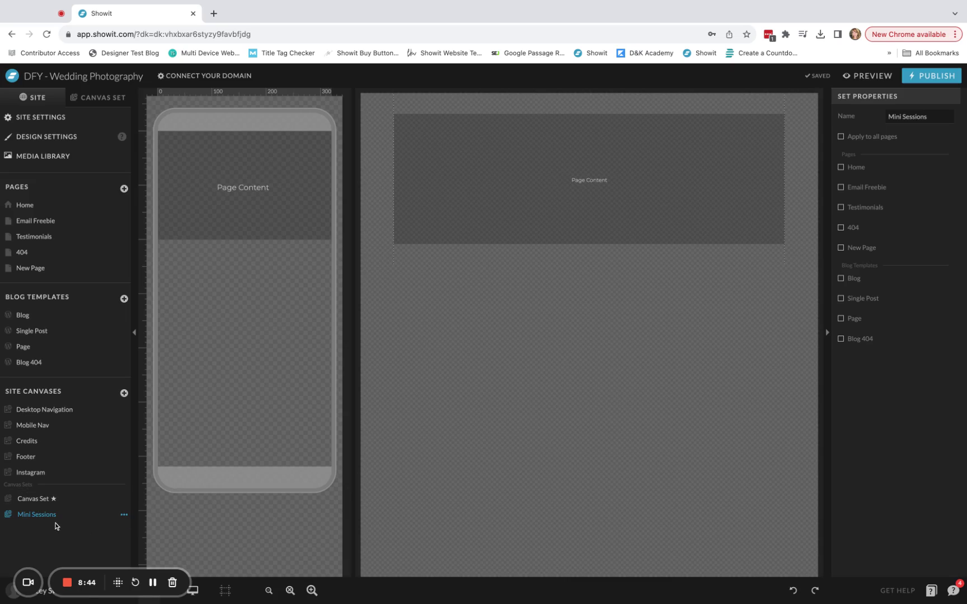
# Add the Desktop Navigation site canvas to the Top group of the Mini Sessions canvas set
pyautogui.click(99, 99)
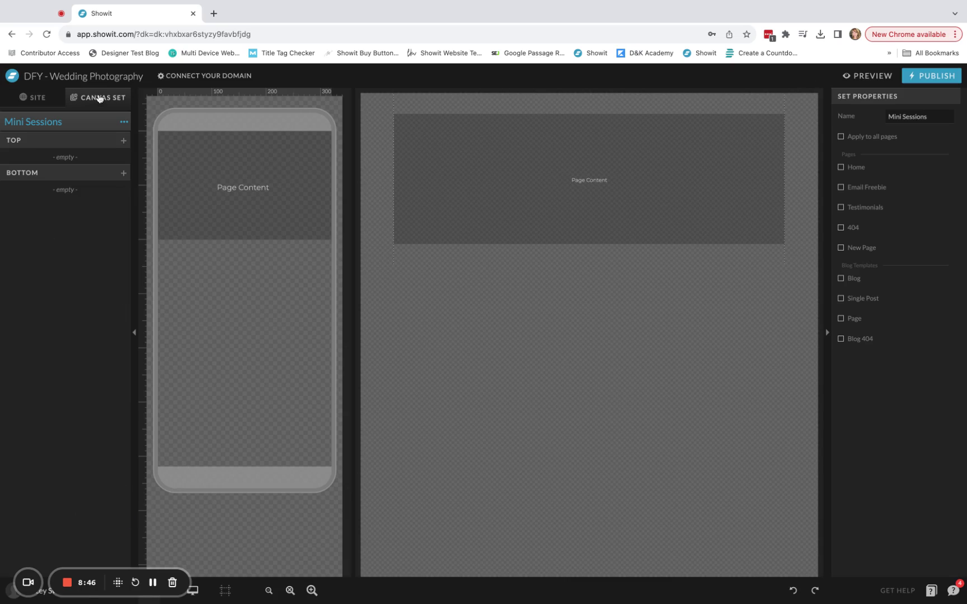
pyautogui.click(124, 140)
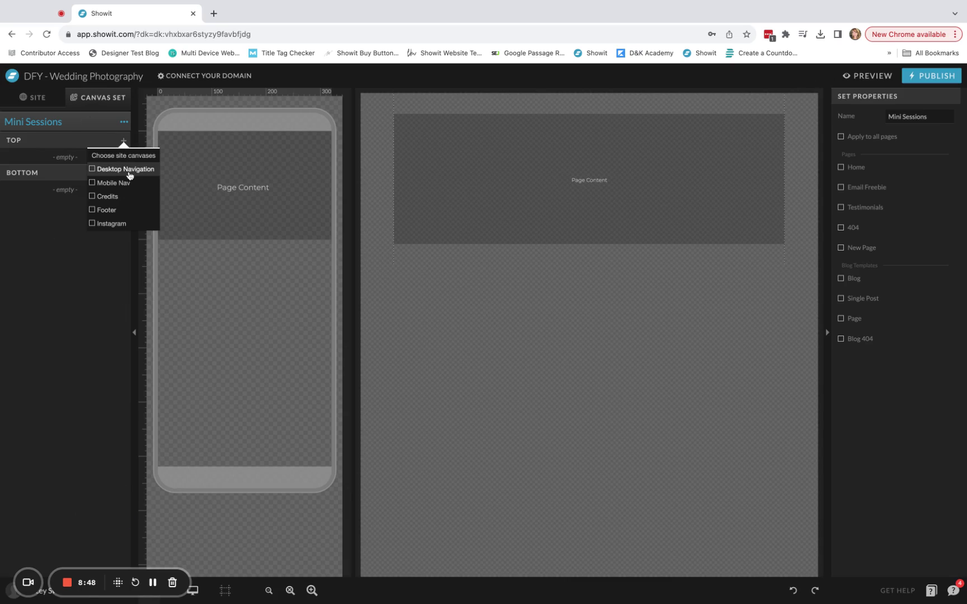
pyautogui.click(125, 170)
# Add the Mobile Nav, Credits, Footer and Instagram site canvases to the Bottom group of the Mini Sessions set
pyautogui.click(124, 174)
pyautogui.click(100, 217)
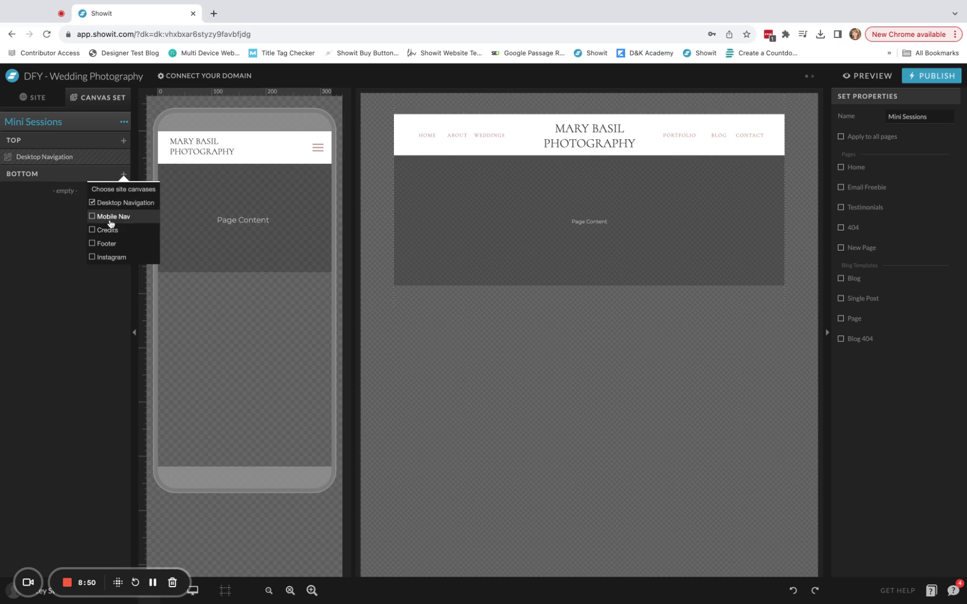
pyautogui.click(109, 230)
pyautogui.click(107, 244)
pyautogui.click(110, 257)
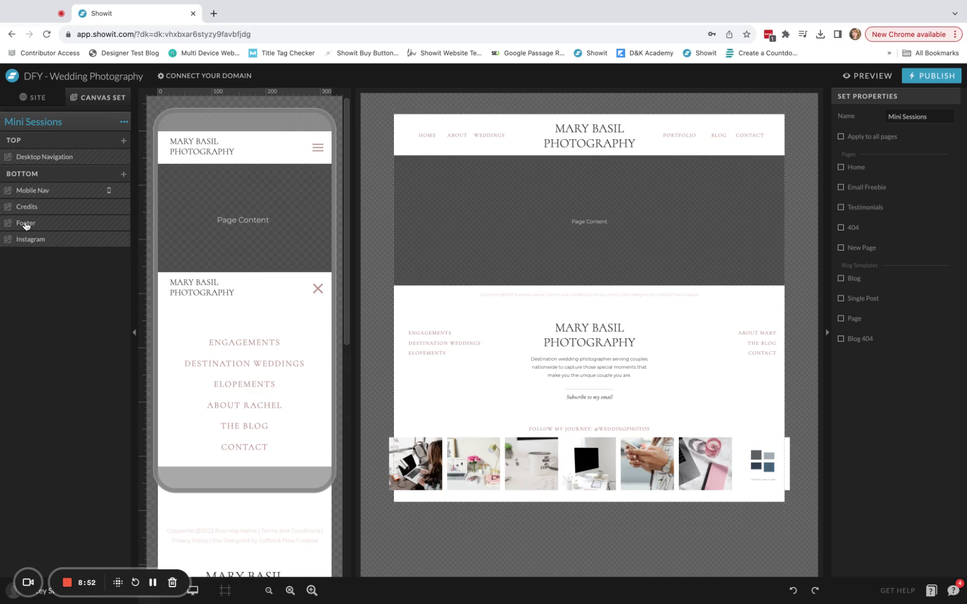
# Reorder the Mini Sessions set's Bottom canvases so Instagram comes first, followed by Footer and Credits, and return to the site overview
pyautogui.moveTo(31, 191); pyautogui.dragTo(31, 245)
pyautogui.moveTo(20, 196); pyautogui.dragTo(79, 188)
pyautogui.click(32, 105)
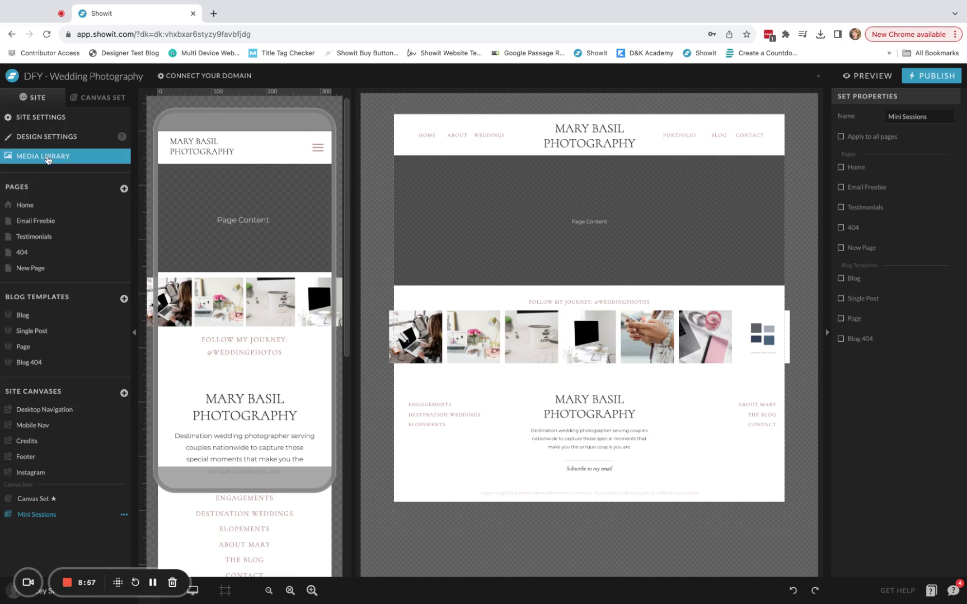
# Convert the Home page's Mini Session Pop-Up canvas to a site canvas
pyautogui.click(30, 205)
pyautogui.click(98, 100)
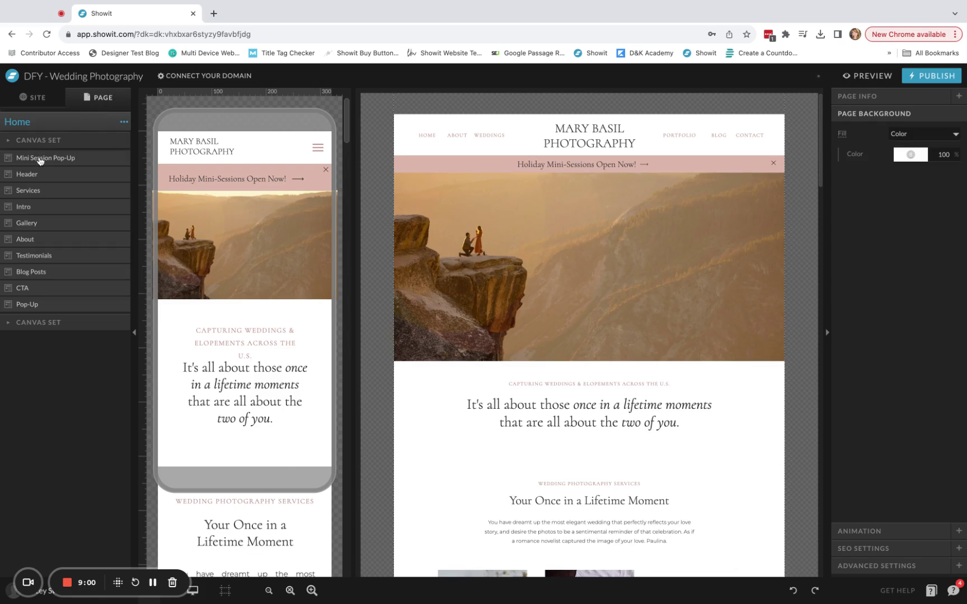
pyautogui.click(41, 159)
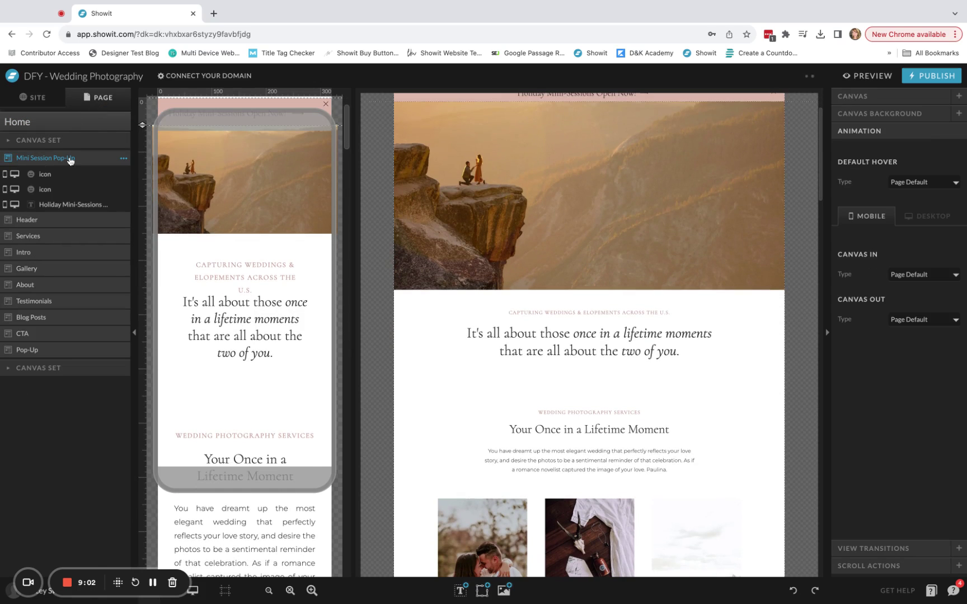
pyautogui.scroll(2, 537, 160)
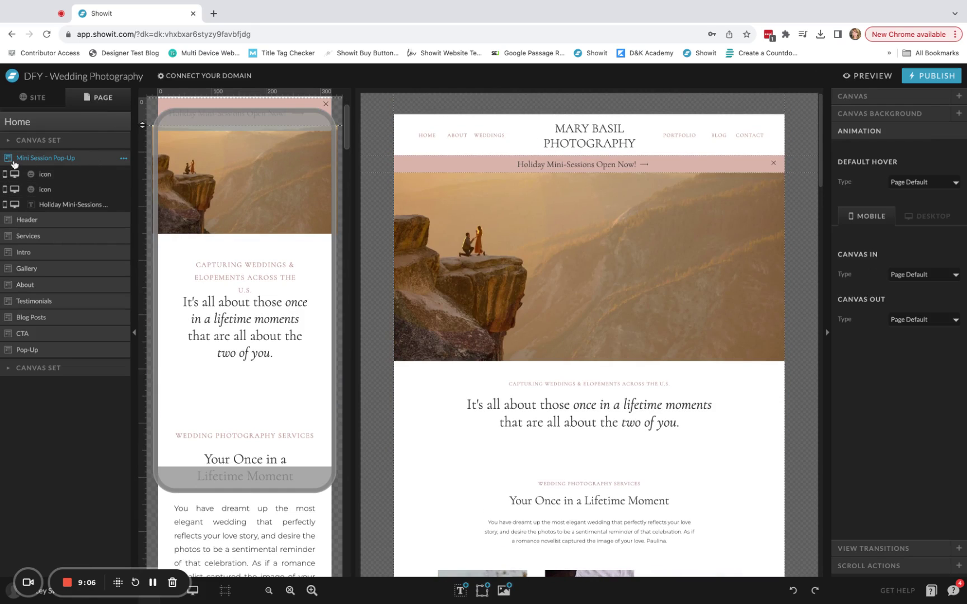
pyautogui.click(124, 159)
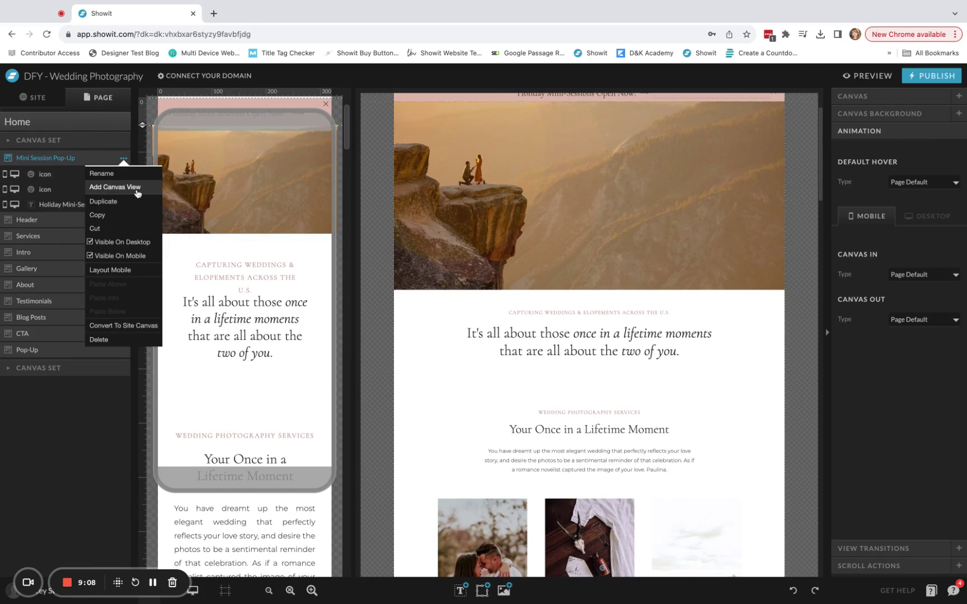
pyautogui.click(119, 326)
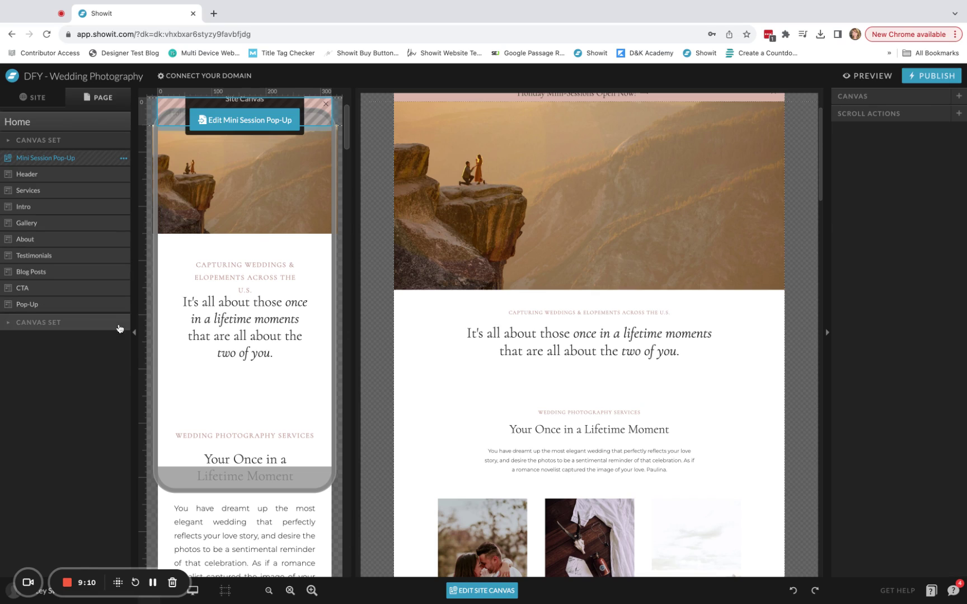
# Add the Mini Session Pop-Up site canvas to the Top group of the Mini Sessions canvas set
pyautogui.click(25, 121)
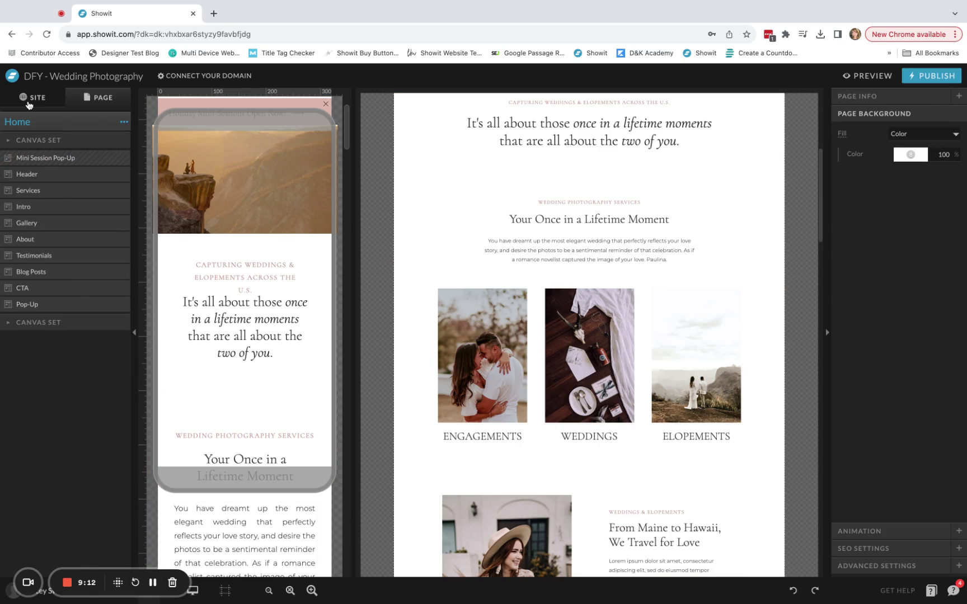
pyautogui.click(32, 100)
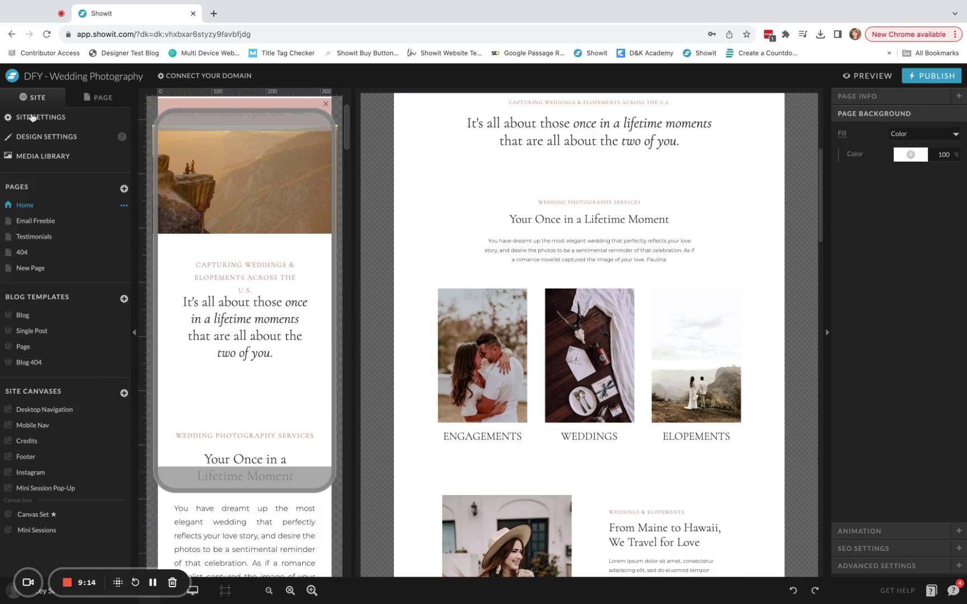
pyautogui.click(40, 535)
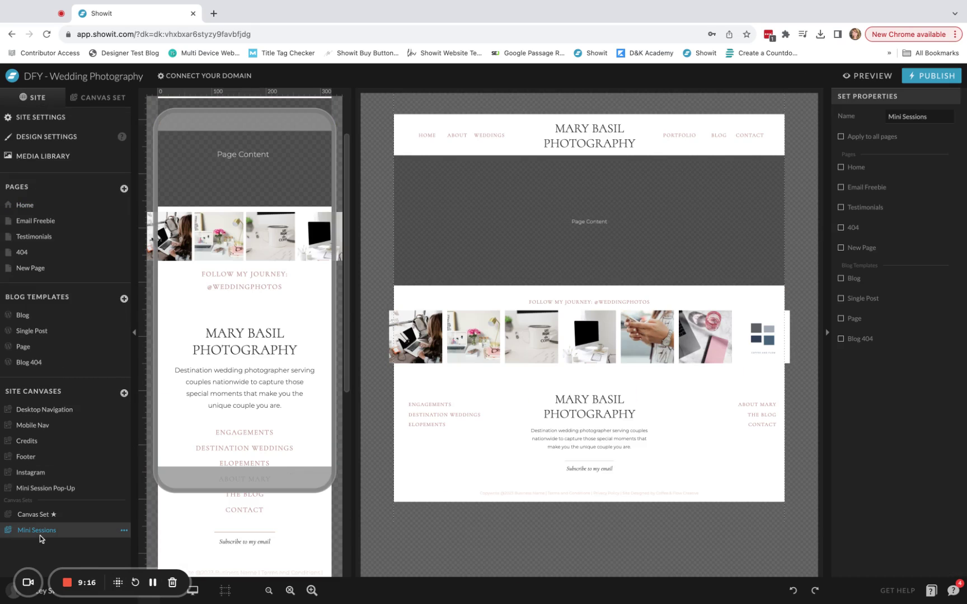
pyautogui.click(117, 101)
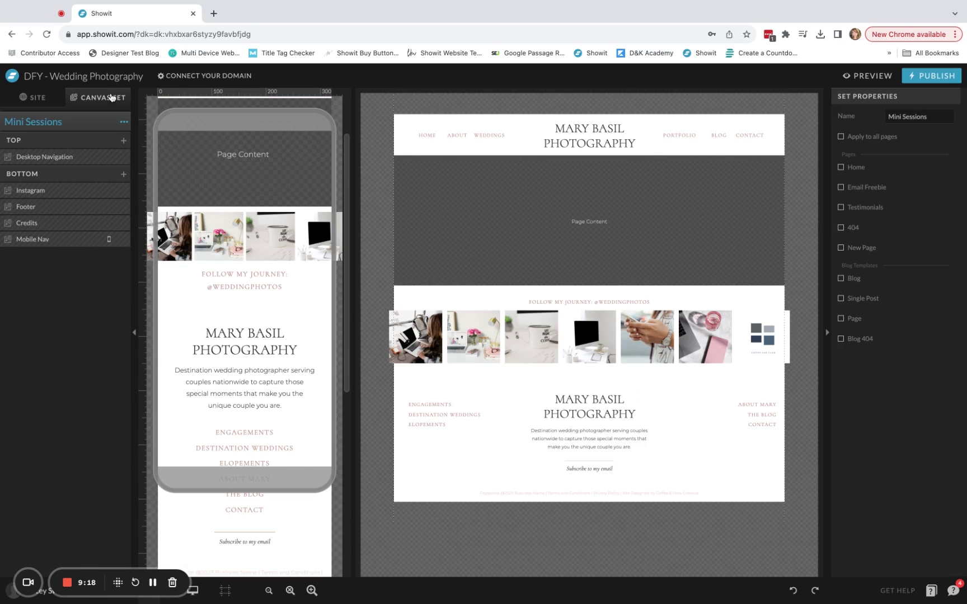
pyautogui.click(123, 142)
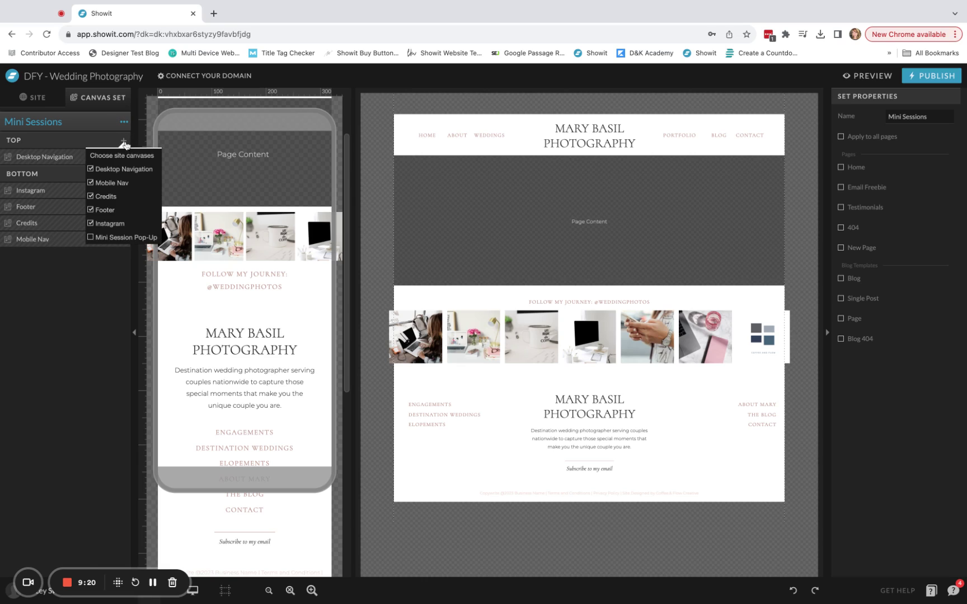
pyautogui.click(113, 241)
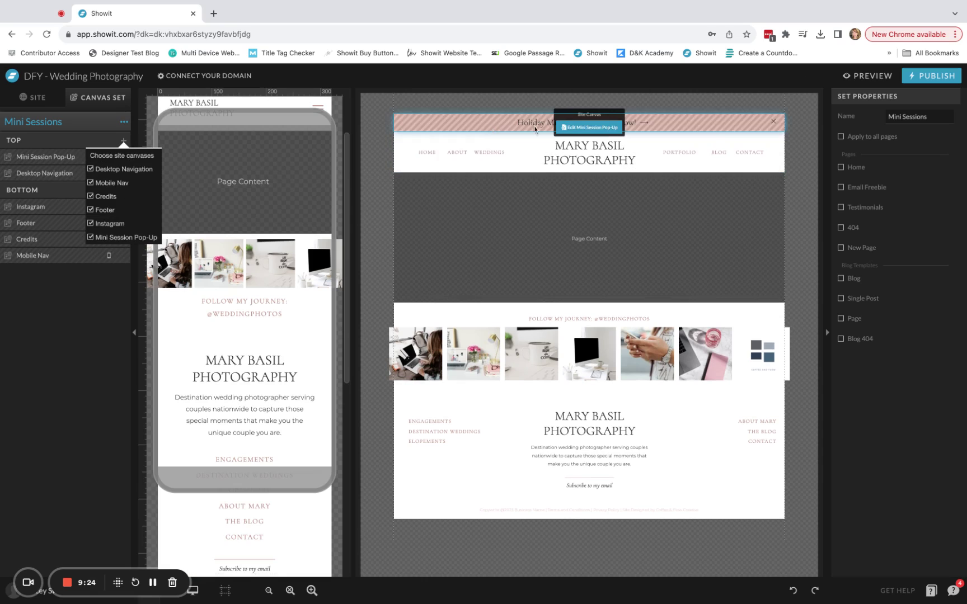
pyautogui.click(21, 111)
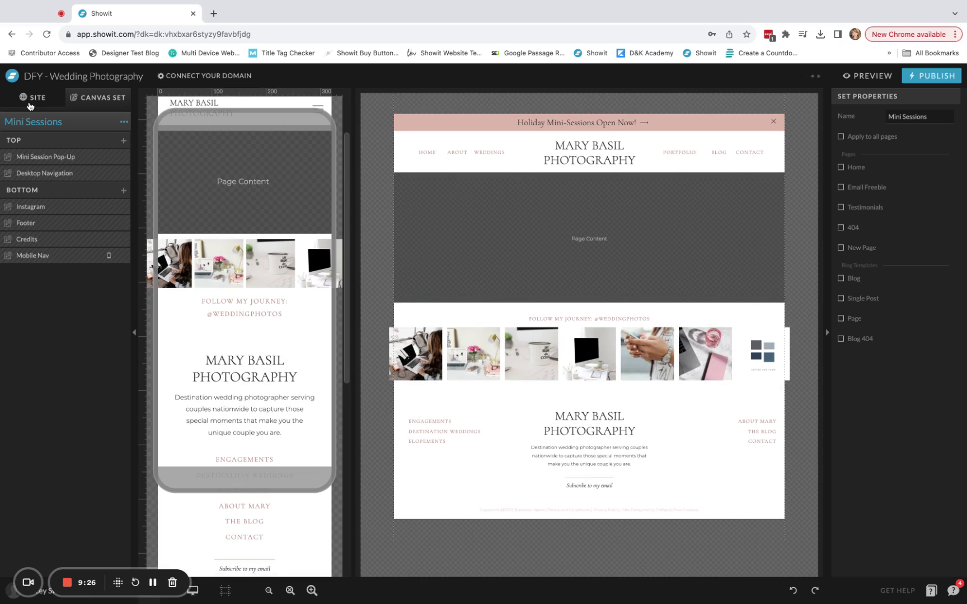
# Remove the Home page from the default Canvas Set's assigned pages and save the set
pyautogui.click(31, 101)
pyautogui.click(29, 516)
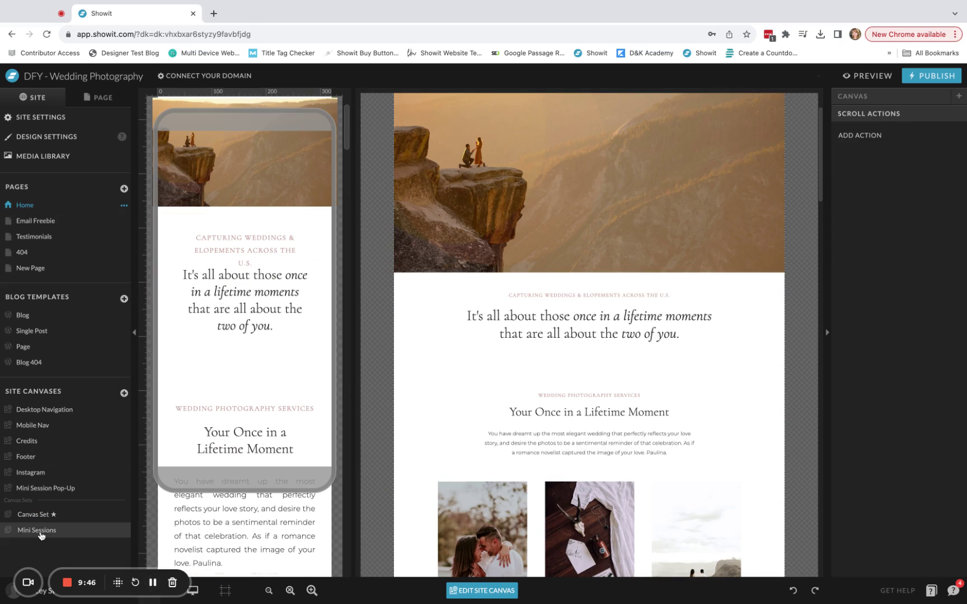
pyautogui.click(35, 517)
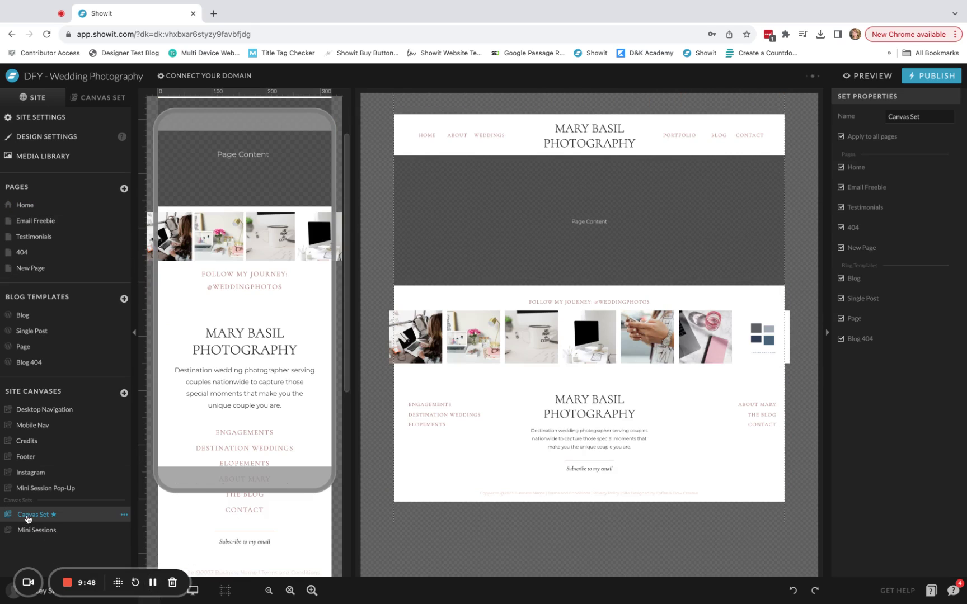
pyautogui.click(841, 167)
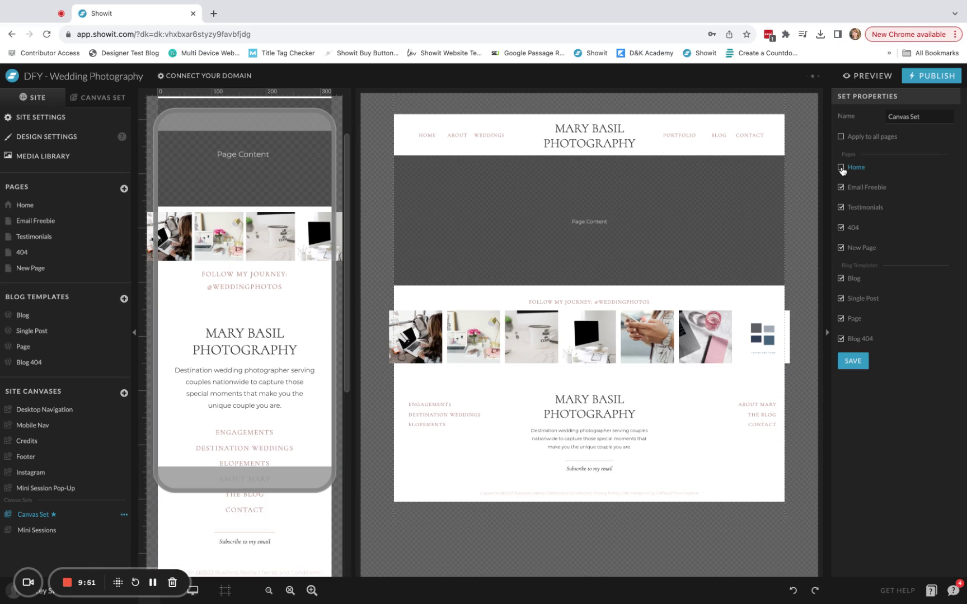
pyautogui.click(852, 362)
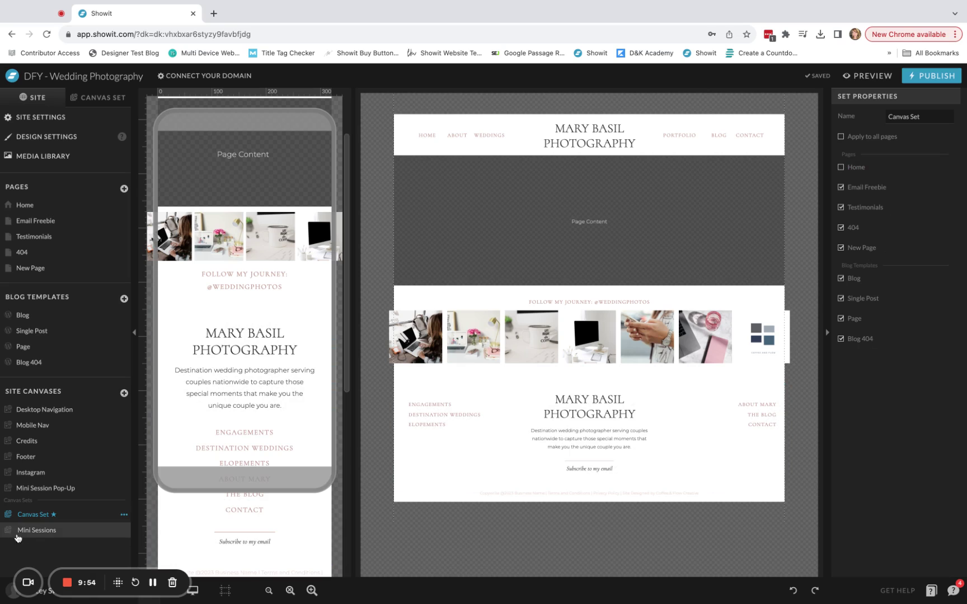
# Apply the Mini Sessions canvas set to the Home page and save the set
pyautogui.click(45, 533)
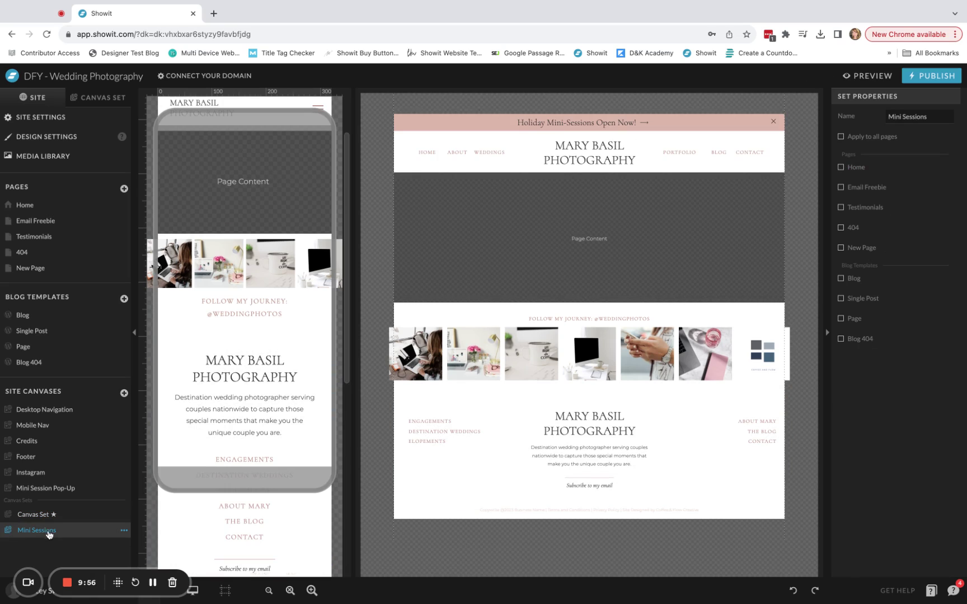
pyautogui.click(840, 167)
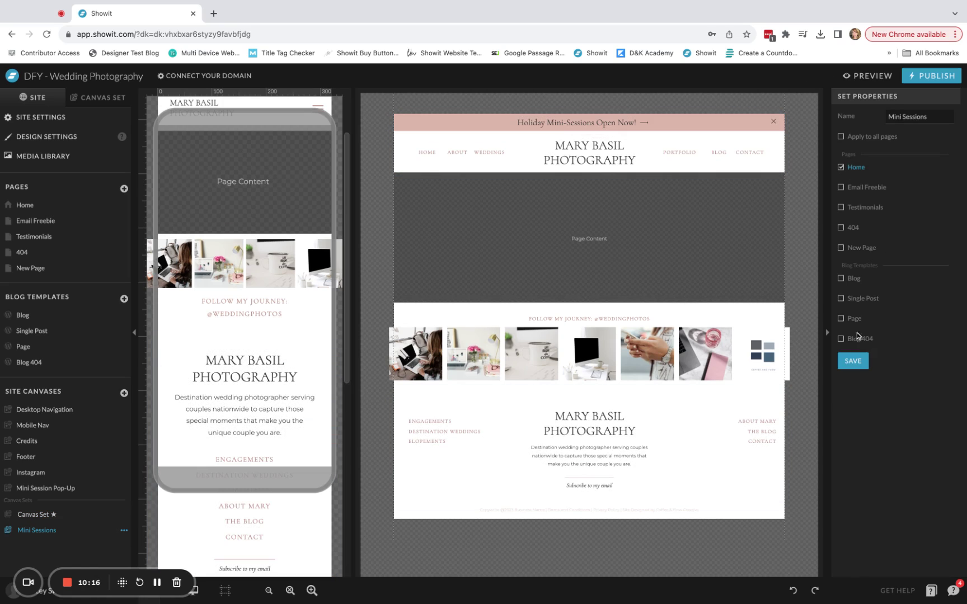
pyautogui.click(852, 361)
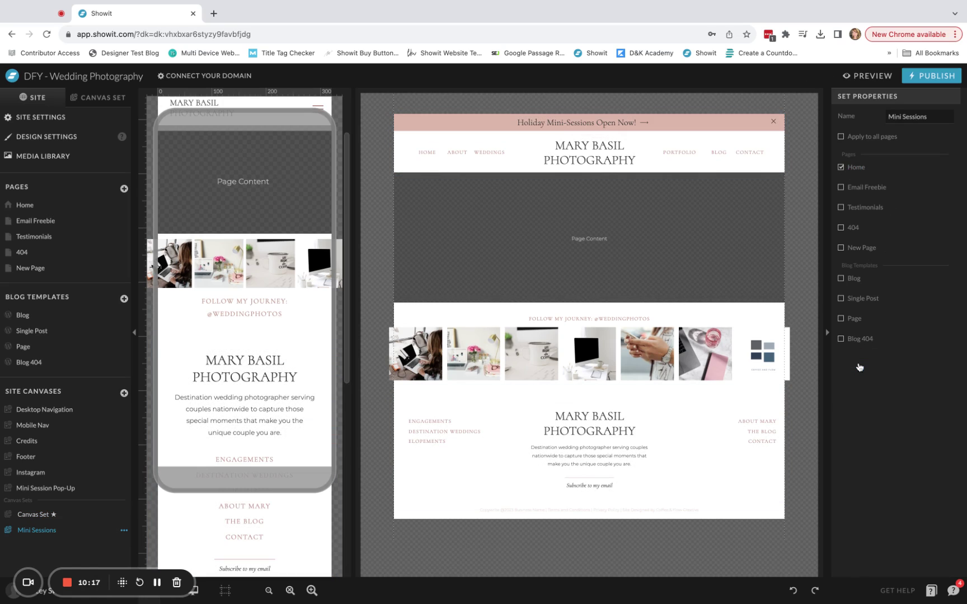
# Open the Home page and examine the Mini Sessions groups above and below its own canvases
pyautogui.click(537, 191)
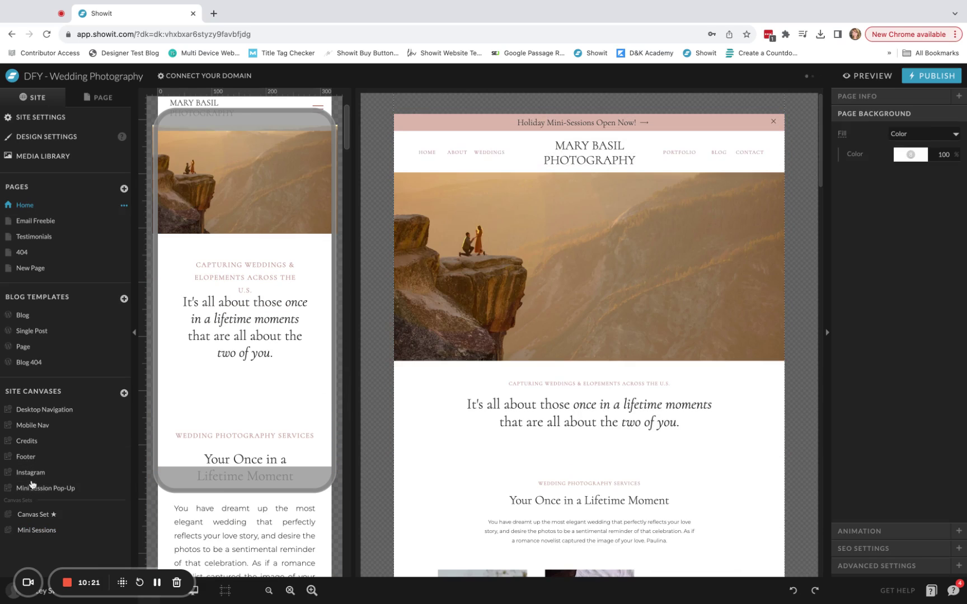
pyautogui.click(115, 97)
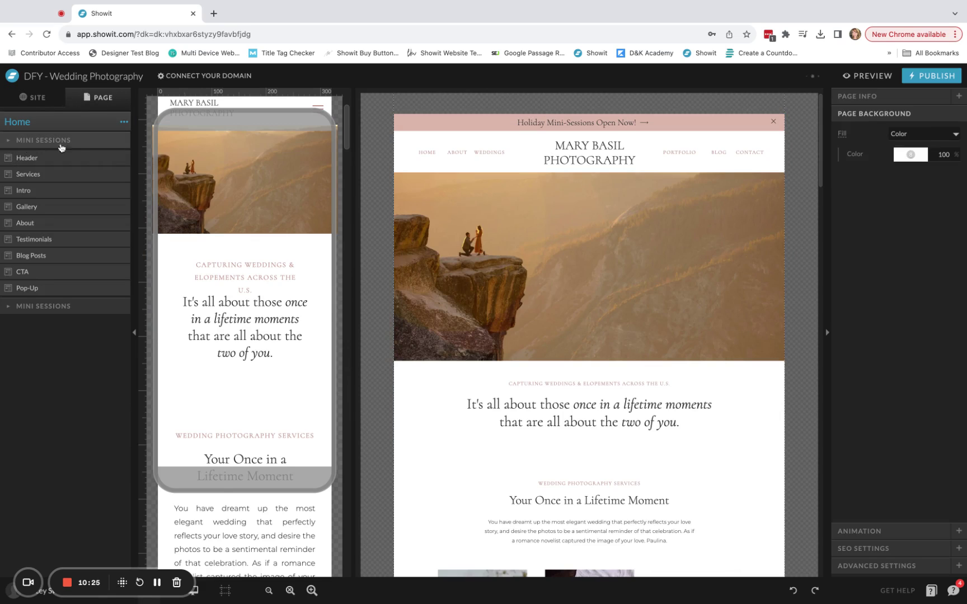
pyautogui.click(17, 141)
pyautogui.click(8, 141)
pyautogui.click(8, 307)
pyautogui.click(7, 307)
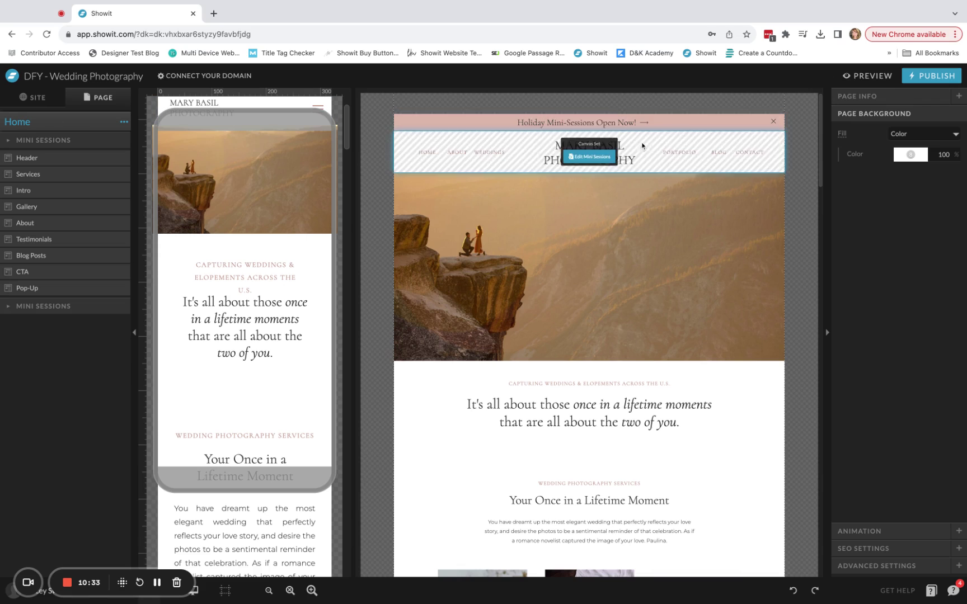
pyautogui.moveTo(669, 123)
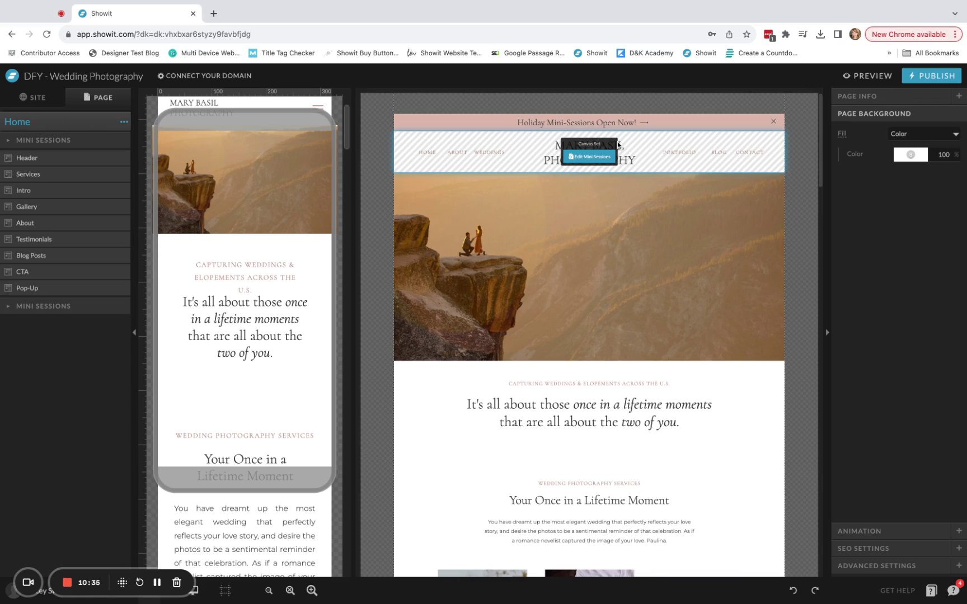